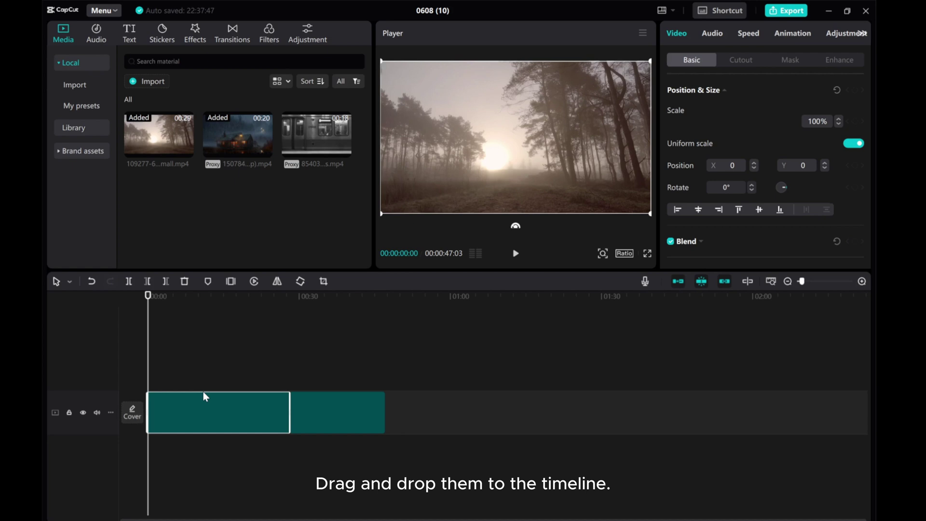
Place the foggy forest and rainy cabin clips back to back and select the cabin clip.
left_click_drag(149, 352, 341, 370)
left_click(315, 412)
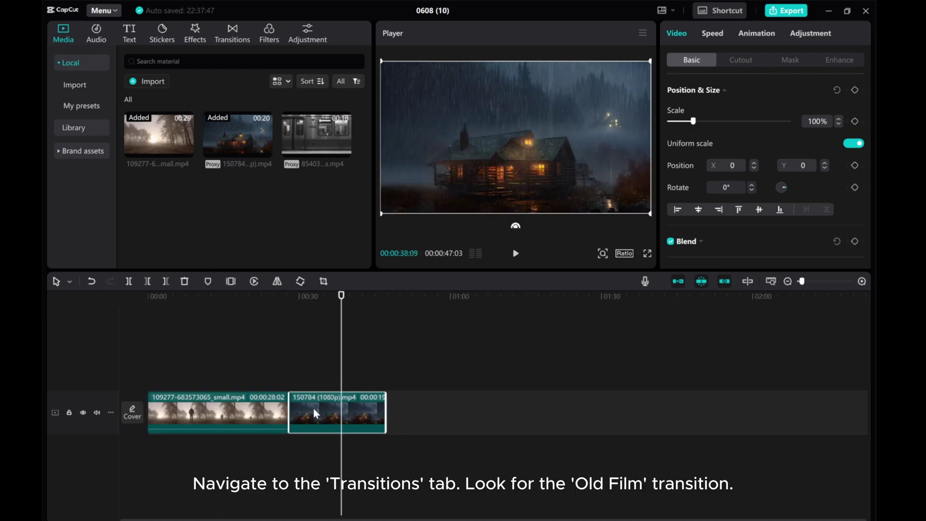
Drag the Effect-category Old Film transition between the forest and cabin clips.
left_click(236, 32)
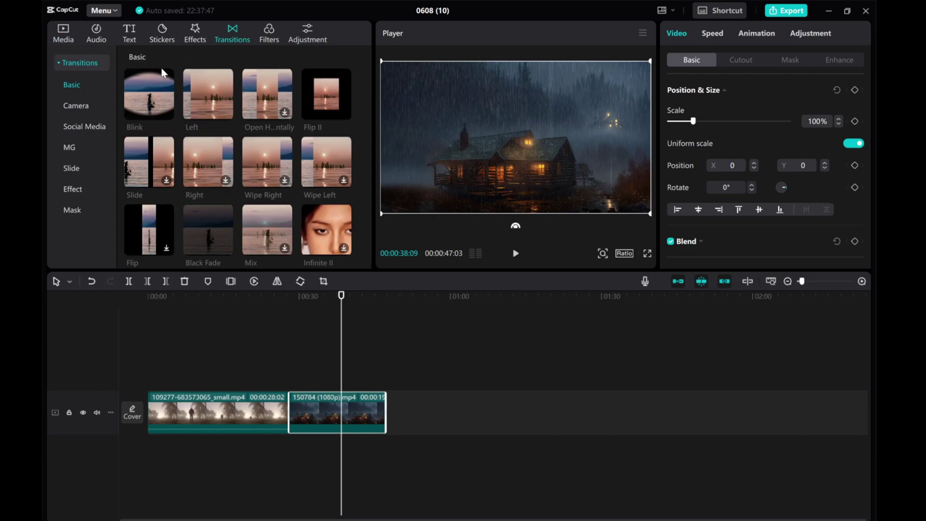
left_click(74, 189)
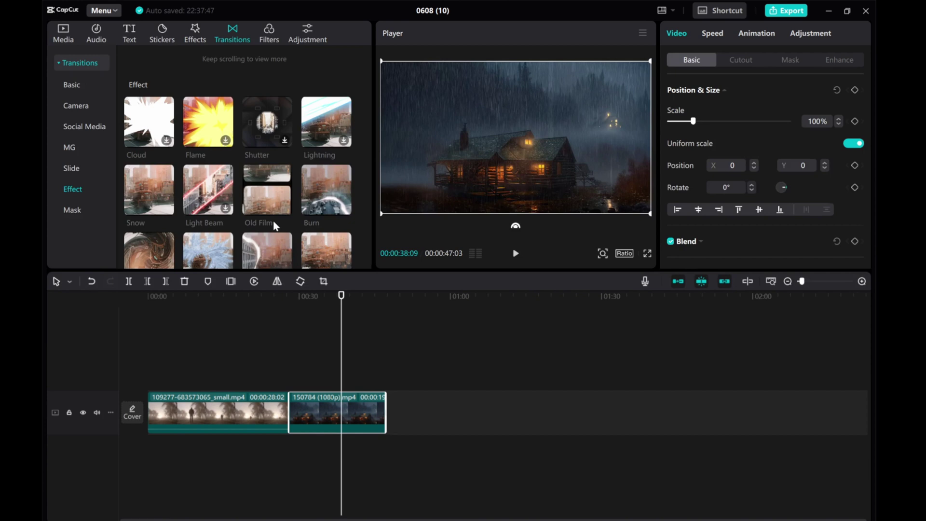
mouse_move(286, 211)
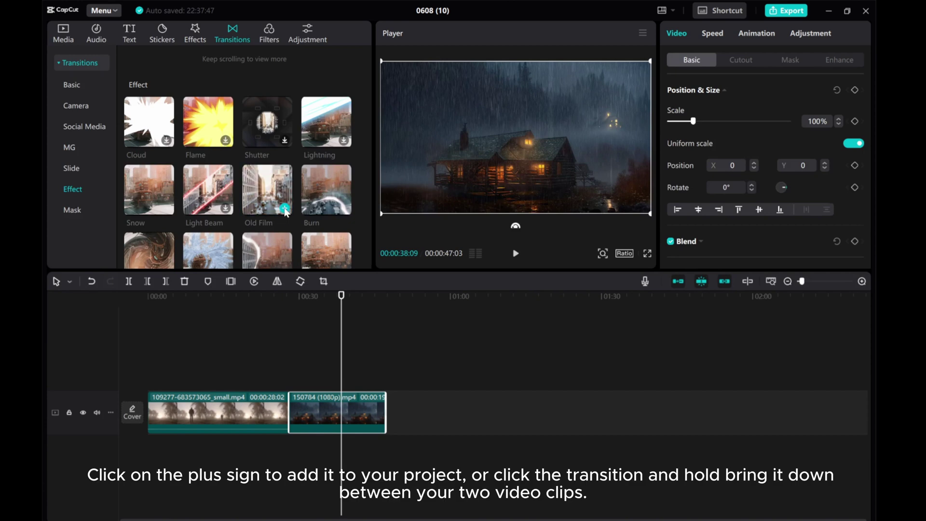
left_click_drag(286, 211, 288, 416)
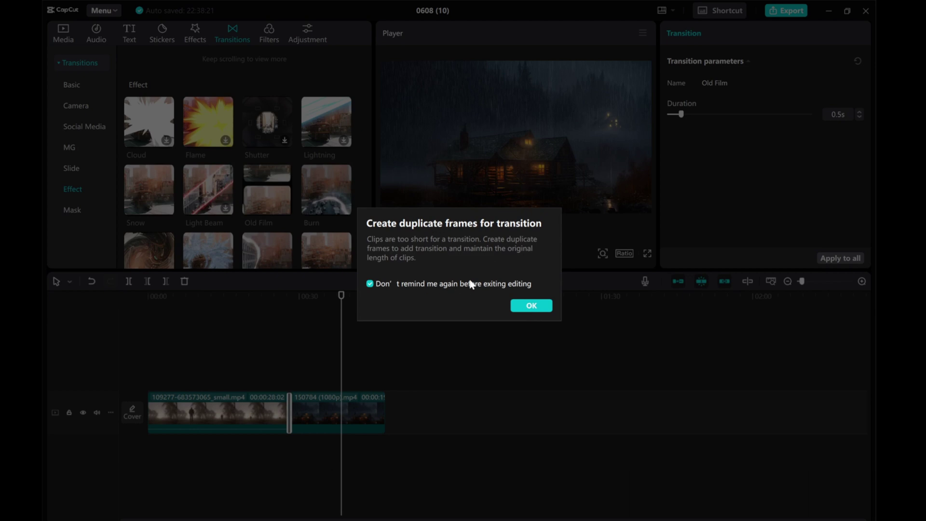
Accept duplicate frames, zoom the timeline in, and preview the Old Film transition.
left_click(531, 306)
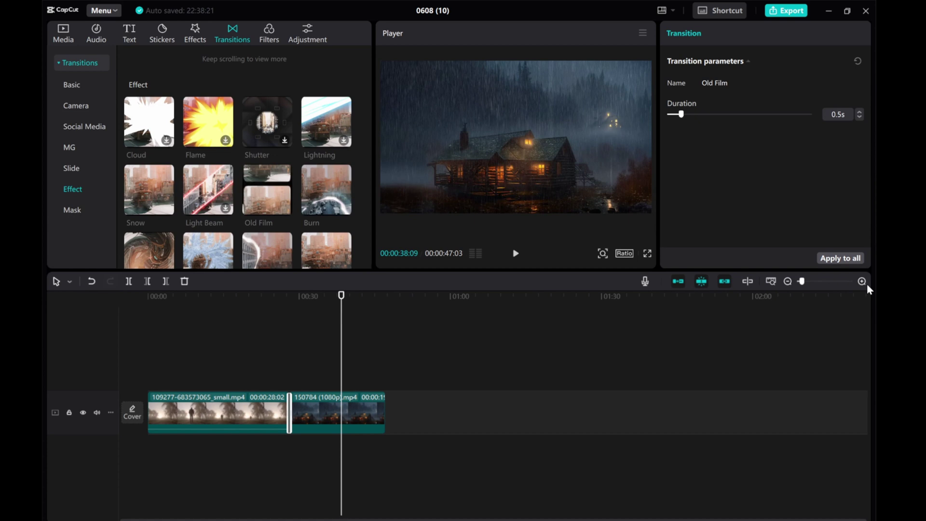
left_click(862, 283)
left_click(862, 283)
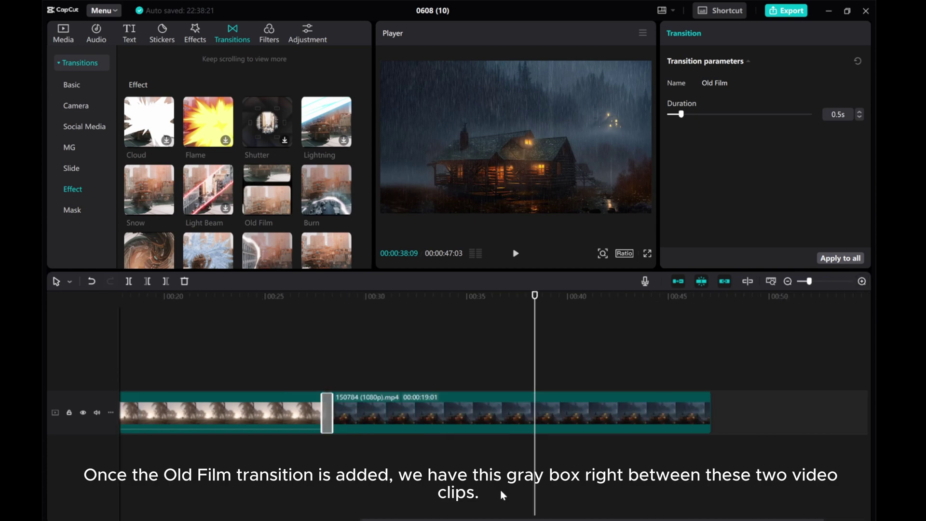
scroll(490, 378, "right", 2)
left_click_drag(482, 373, 304, 380)
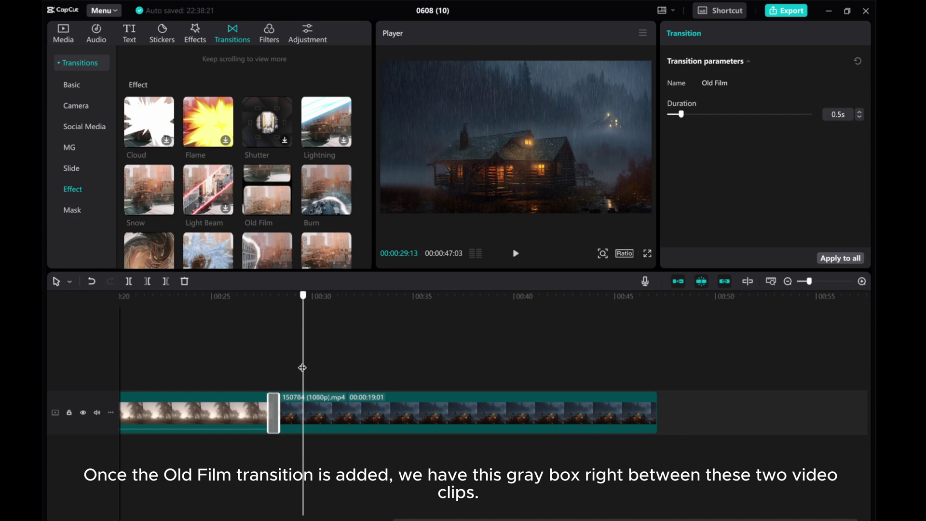
left_click_drag(303, 368, 256, 372)
left_click(515, 253)
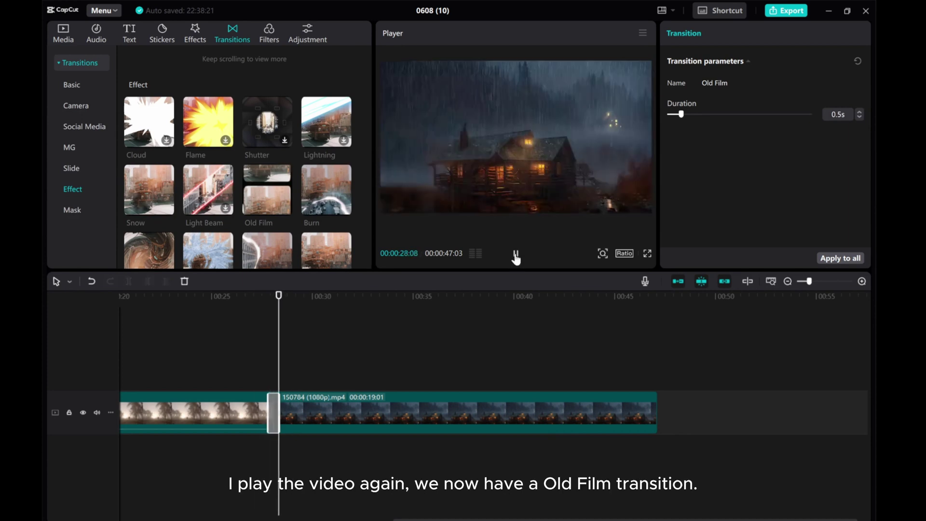
left_click(515, 255)
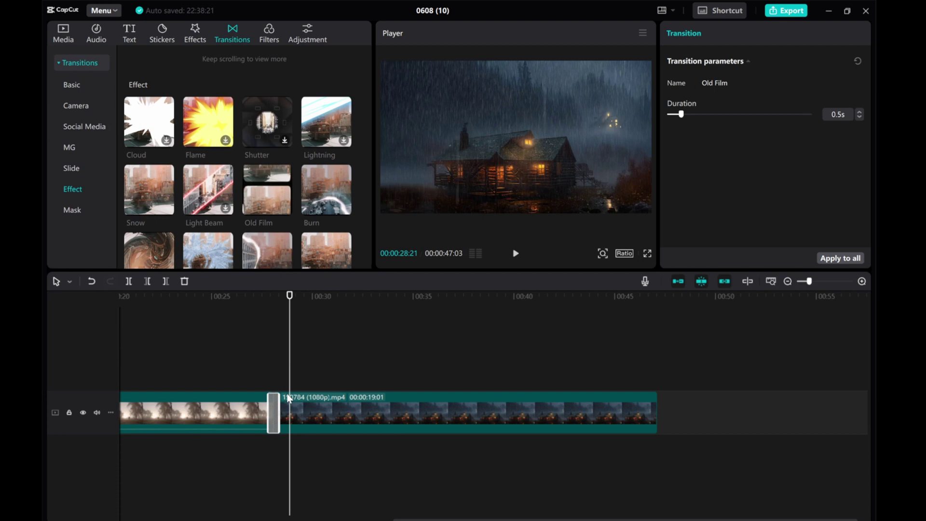
Lengthen the Old Film transition to 4.1 seconds, previewing it, and apply it to all cuts.
left_click_drag(279, 412, 232, 395)
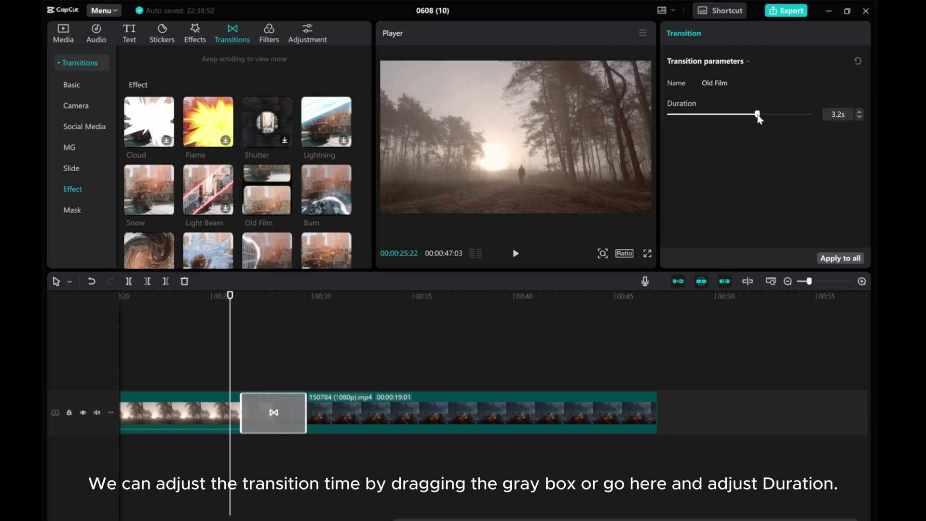
left_click_drag(757, 115, 750, 115)
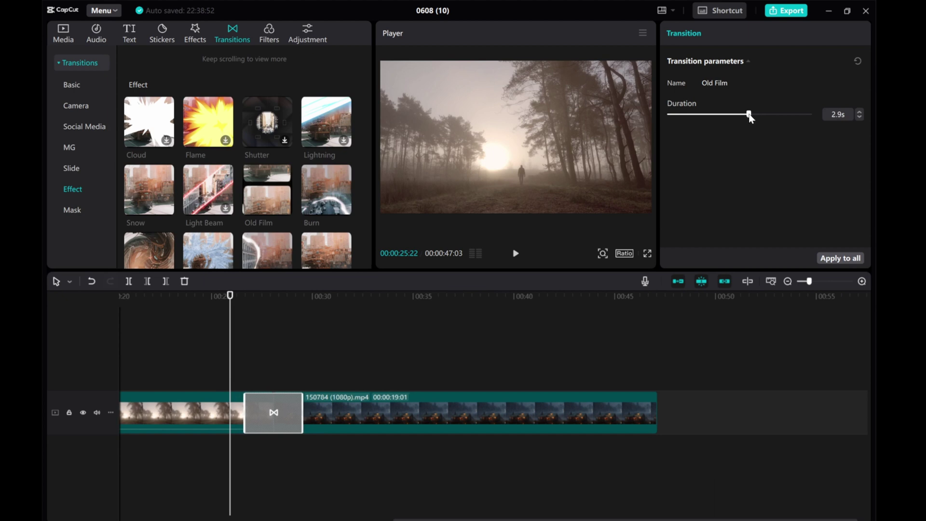
left_click_drag(238, 355, 221, 359)
left_click(515, 256)
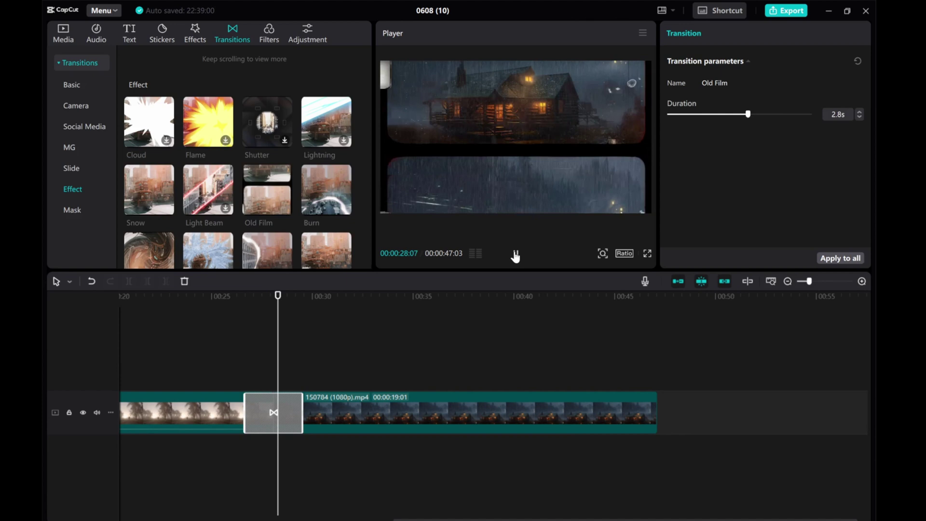
left_click(516, 254)
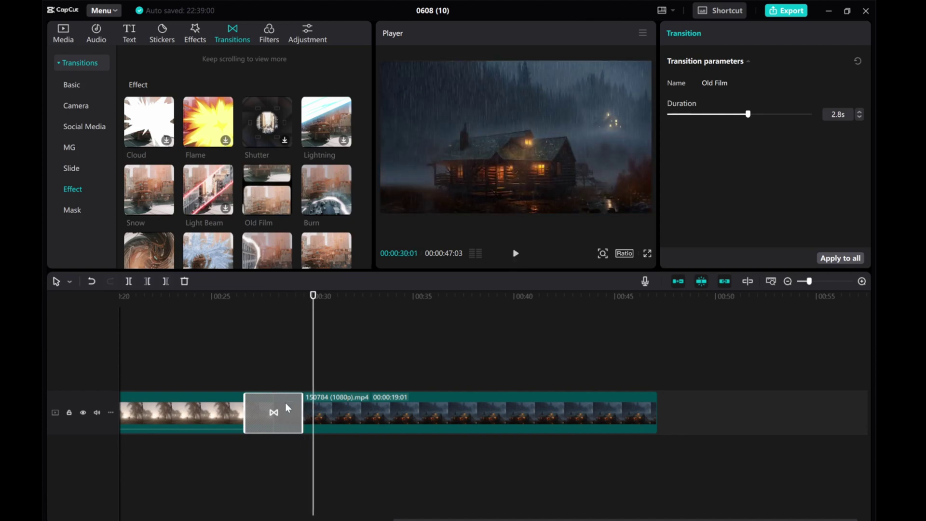
left_click_drag(748, 114, 783, 114)
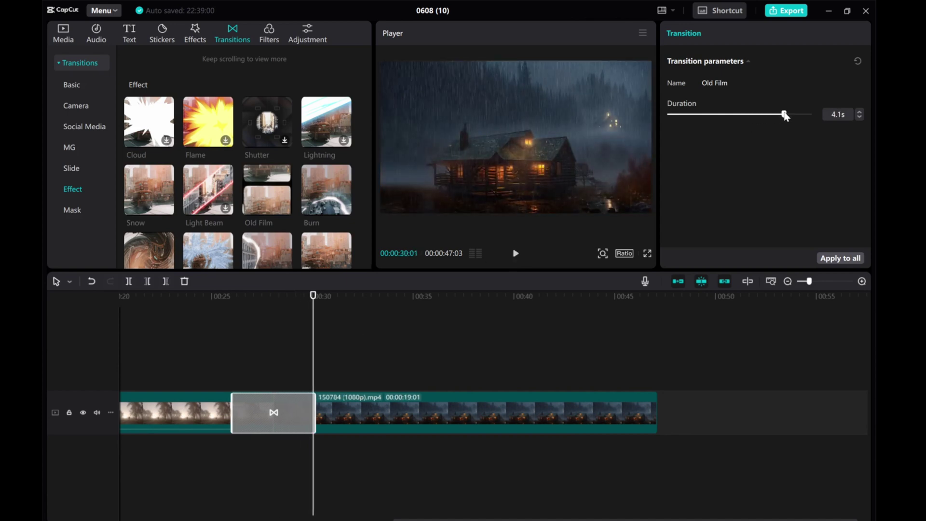
left_click_drag(314, 351, 221, 357)
left_click(516, 253)
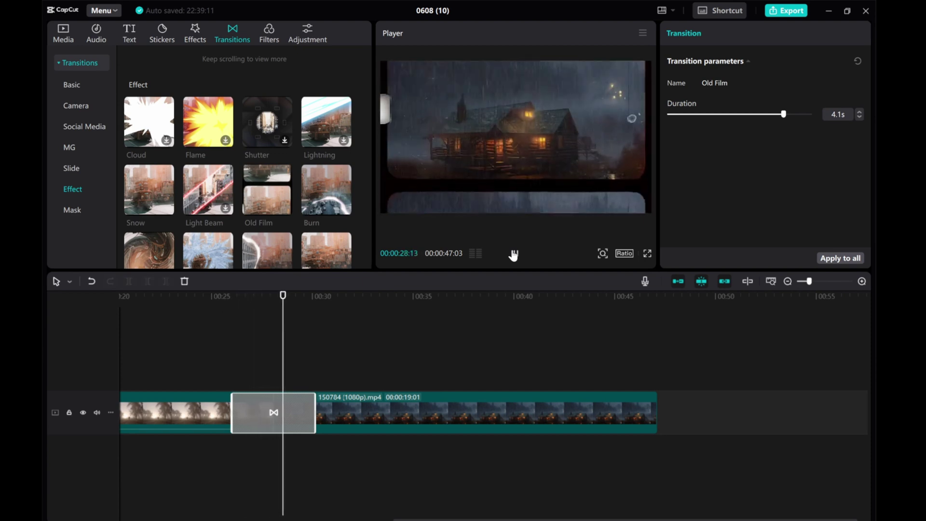
left_click(515, 254)
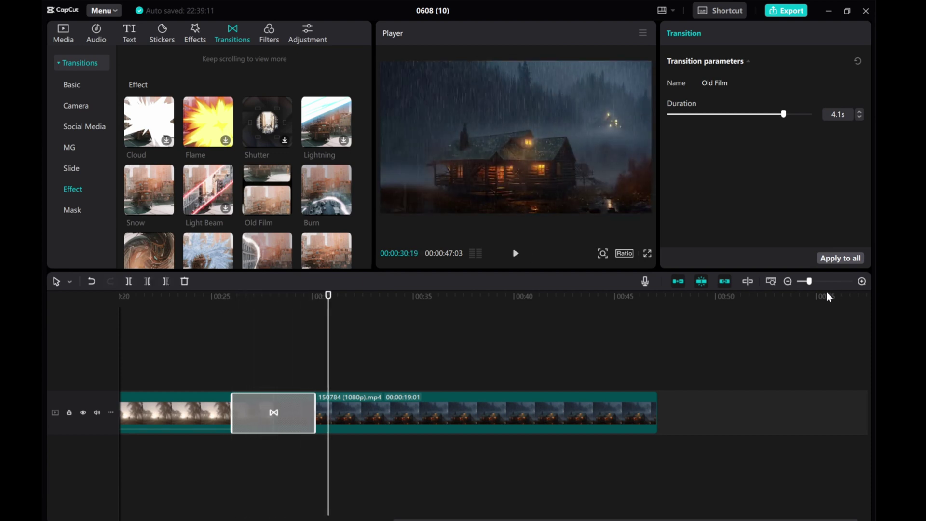
left_click(787, 282)
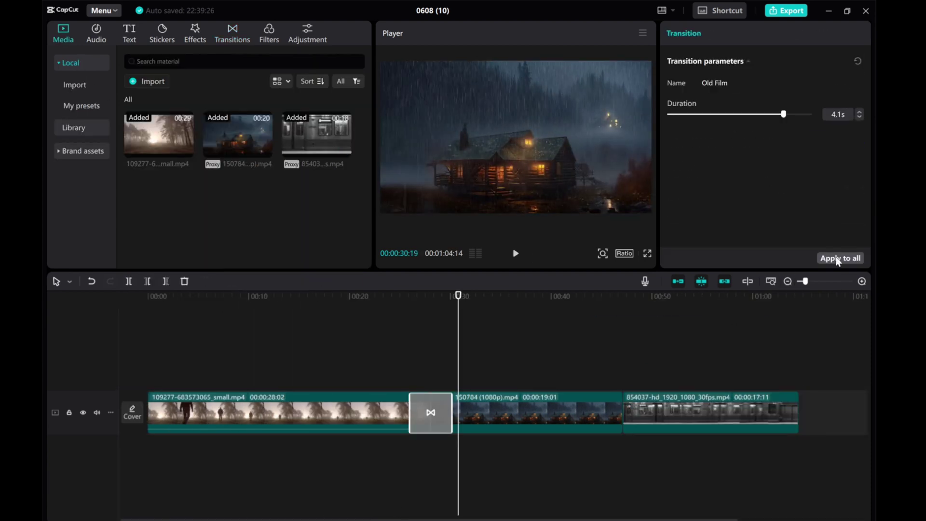
left_click(840, 258)
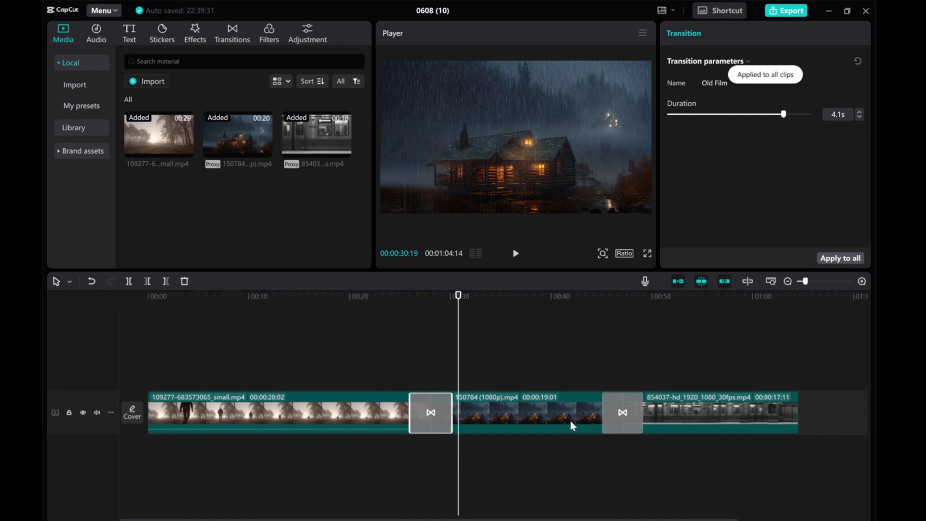
Play back the second Old Film transition to check it.
left_click(577, 296)
left_click(516, 254)
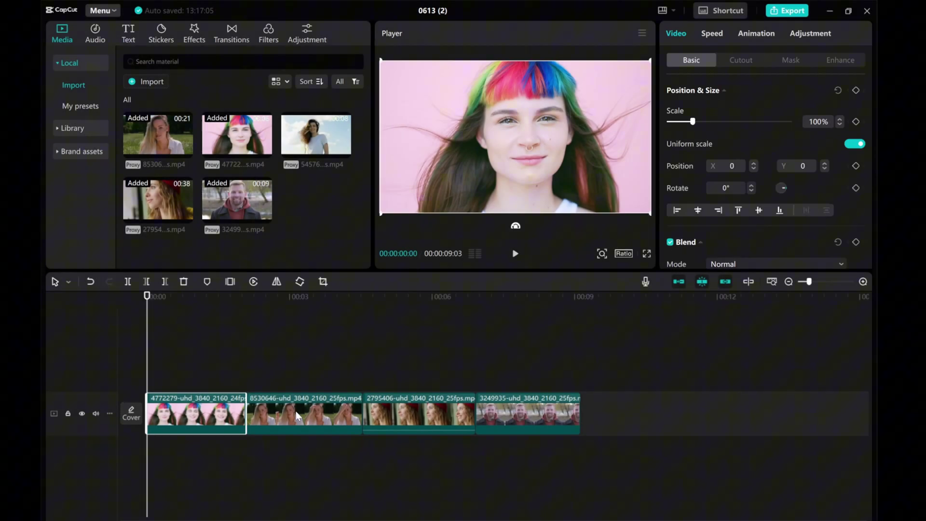
Add the white background clip from Library Favorites to the timeline.
left_click(297, 415)
left_click(417, 414)
left_click(525, 412)
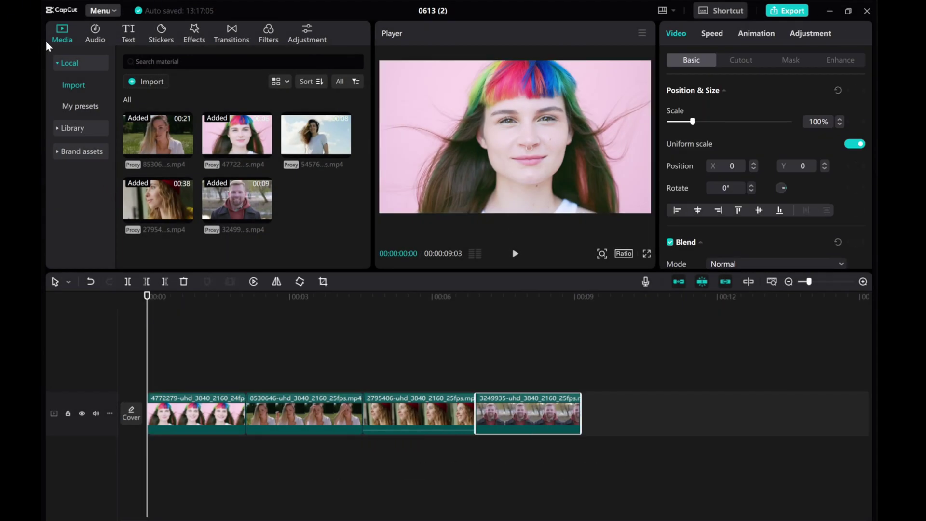
left_click(61, 127)
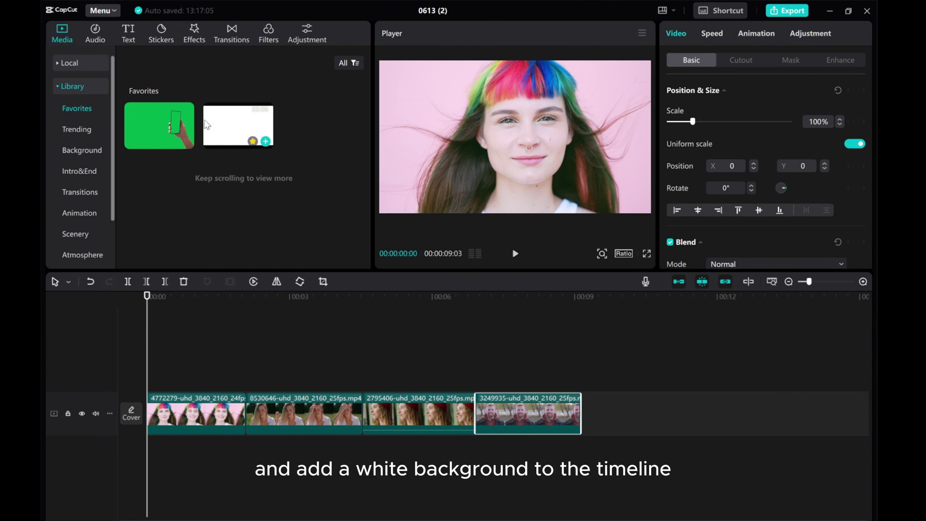
left_click(266, 141)
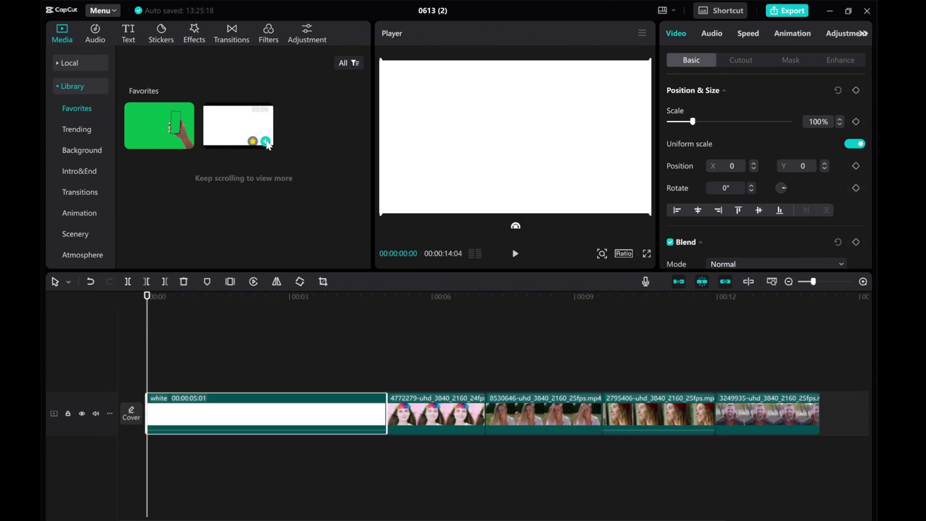
Move the white clip to an upper track and trim it to 00:00:02:11 over the second clip.
left_click_drag(208, 405, 305, 356)
left_click_drag(147, 344, 244, 344)
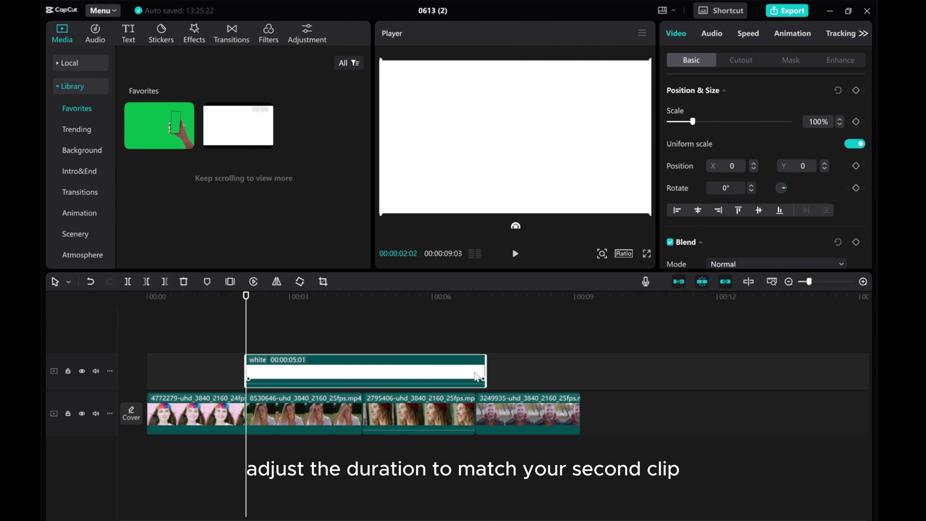
left_click_drag(487, 368, 361, 369)
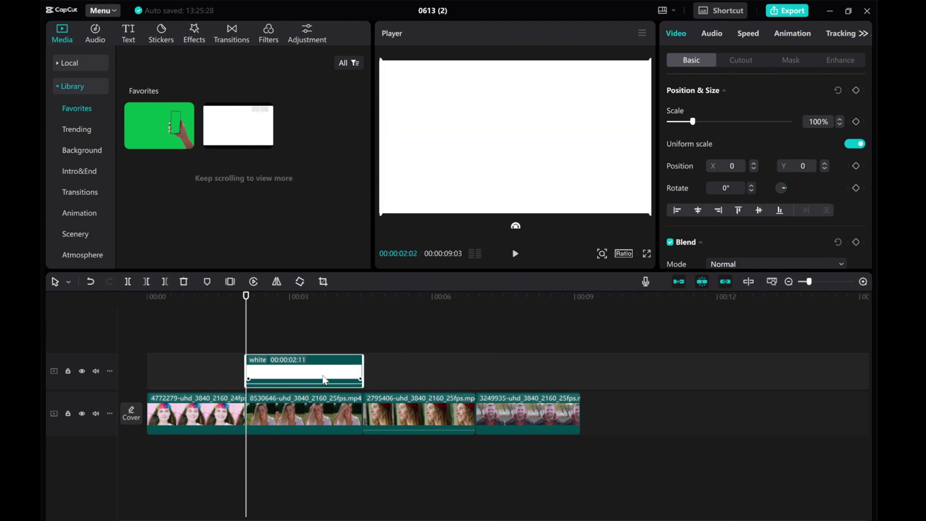
mouse_move(294, 376)
left_mouse_down()
mouse_move(312, 375)
mouse_move(296, 380)
left_mouse_up()
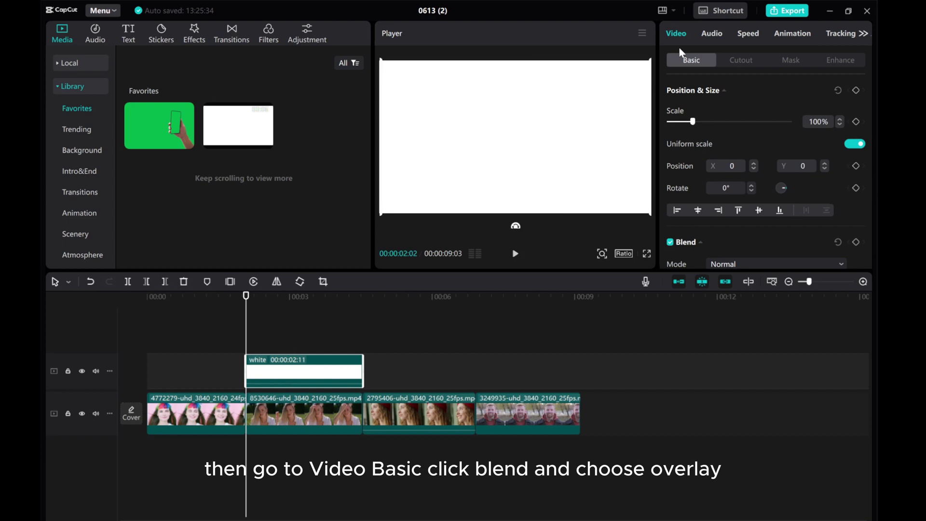
Set the white clip's blend mode to Overlay and its opacity to 60%.
scroll(701, 211, "down", 2)
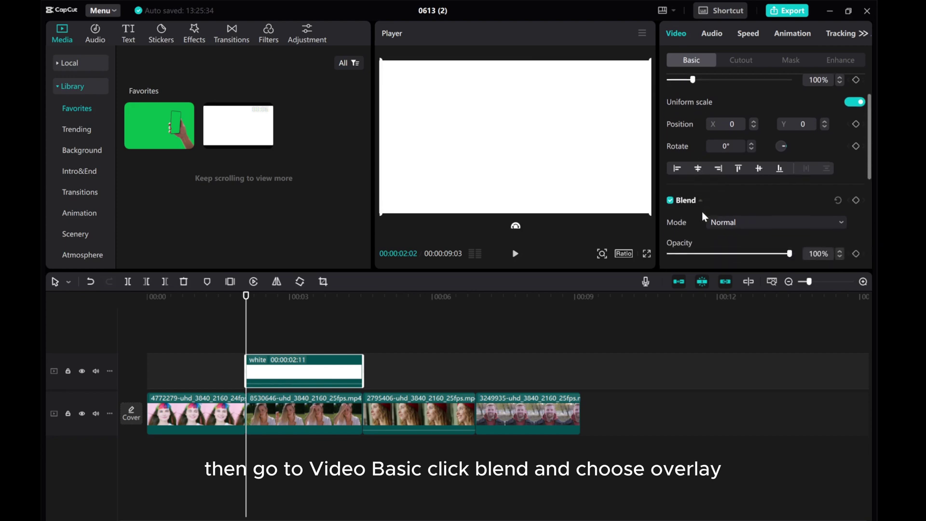
left_click(735, 223)
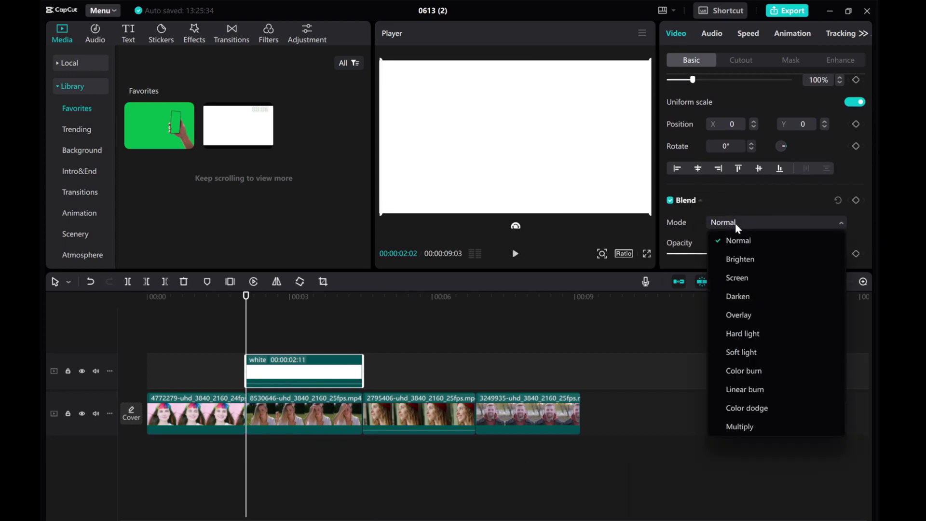
left_click(742, 319)
scroll(737, 182, "down", 2)
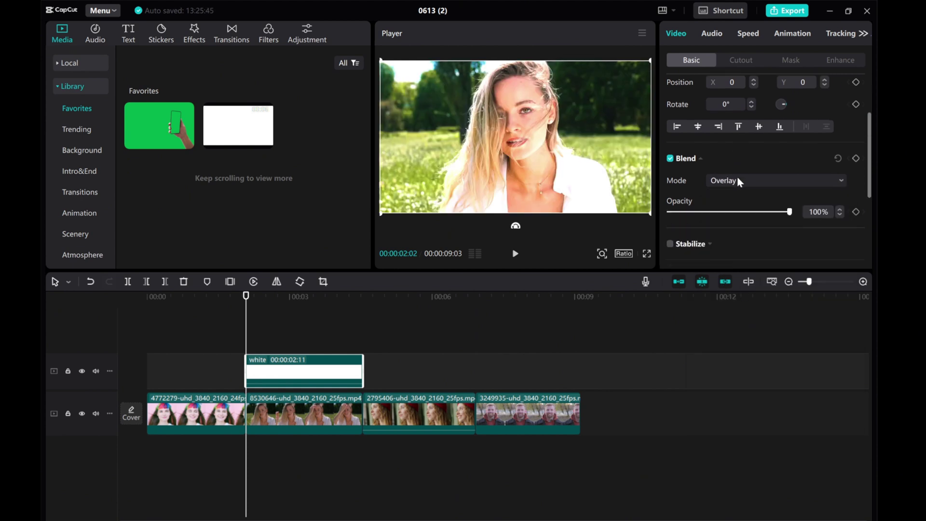
left_click_drag(789, 213, 740, 213)
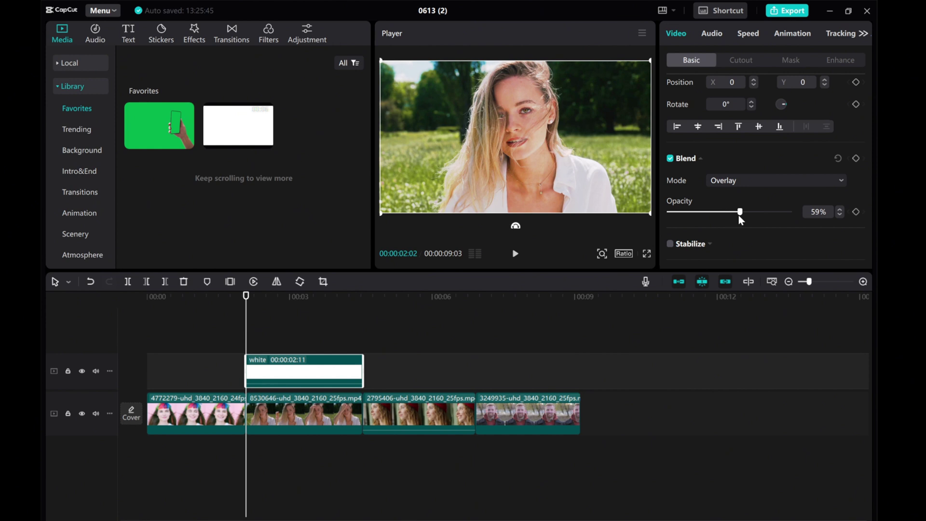
left_click(839, 210)
Give the white overlay a Fade Out animation and paste a trimmed copy over the third clip.
left_click(785, 36)
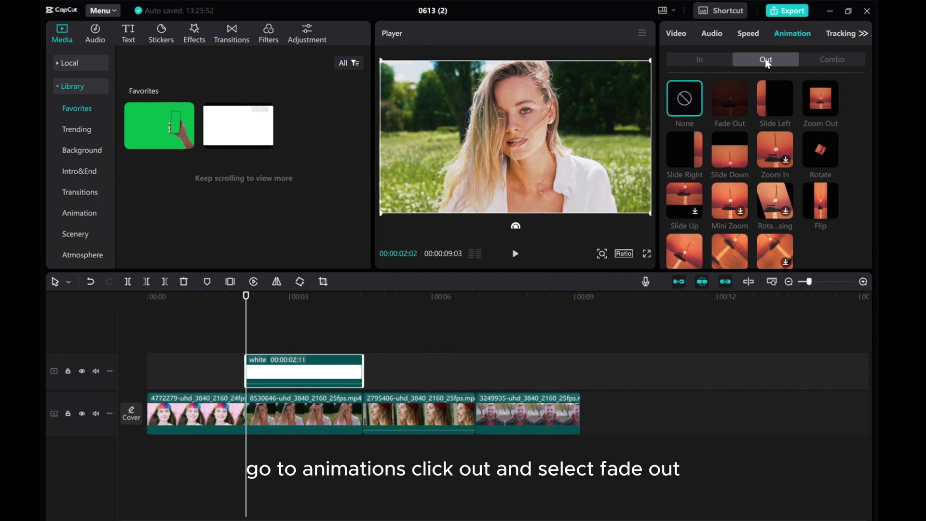
left_click(728, 100)
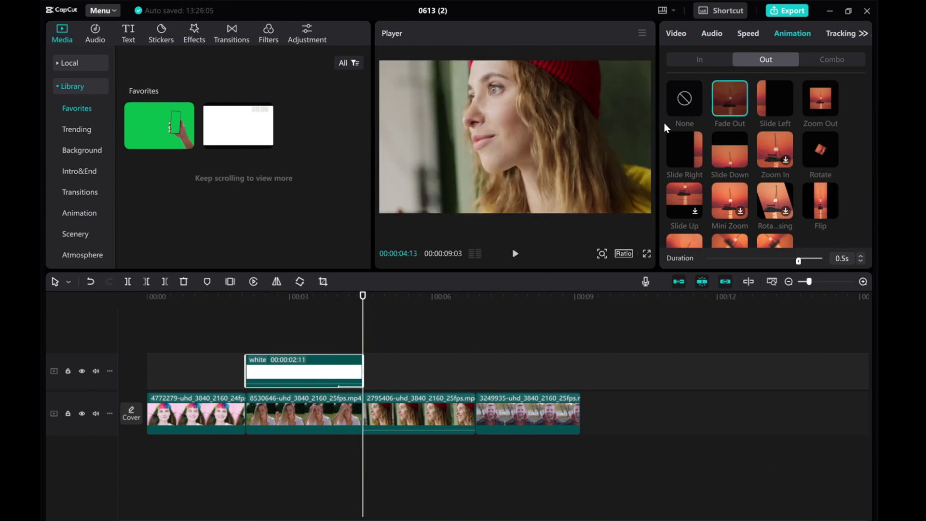
right_click(306, 377)
left_click(319, 136)
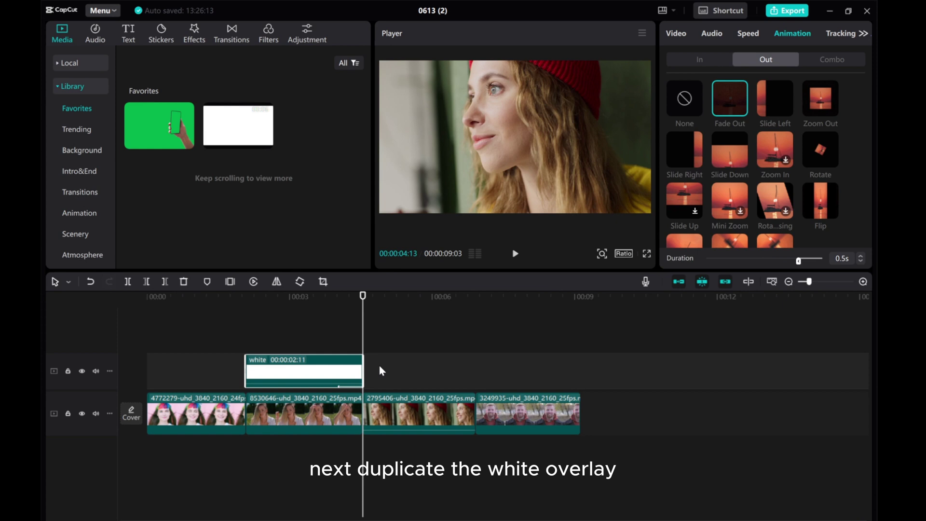
right_click(380, 369)
left_click(394, 376)
left_click_drag(481, 371, 476, 372)
Paste a third white clip over the fourth clip, trimmed to end with it.
right_click(417, 372)
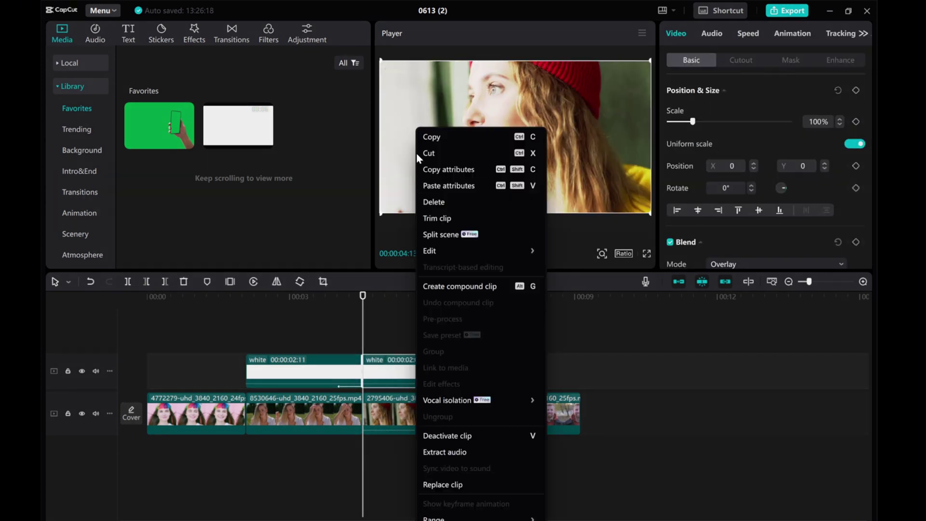
key("Escape")
left_click_drag(364, 324, 475, 329)
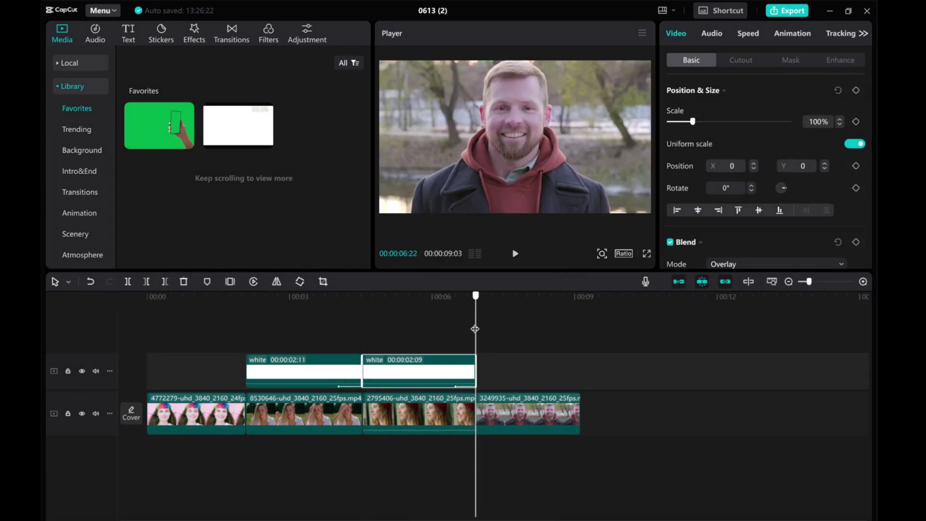
right_click(494, 371)
left_click(509, 376)
left_click_drag(587, 372, 579, 373)
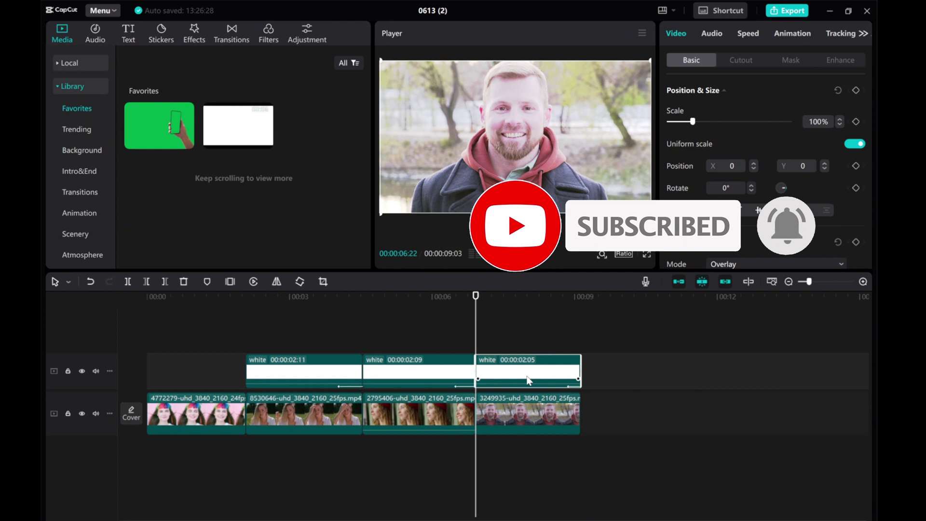
Set the white clips' fade-out duration to 0.5s.
left_click(791, 34)
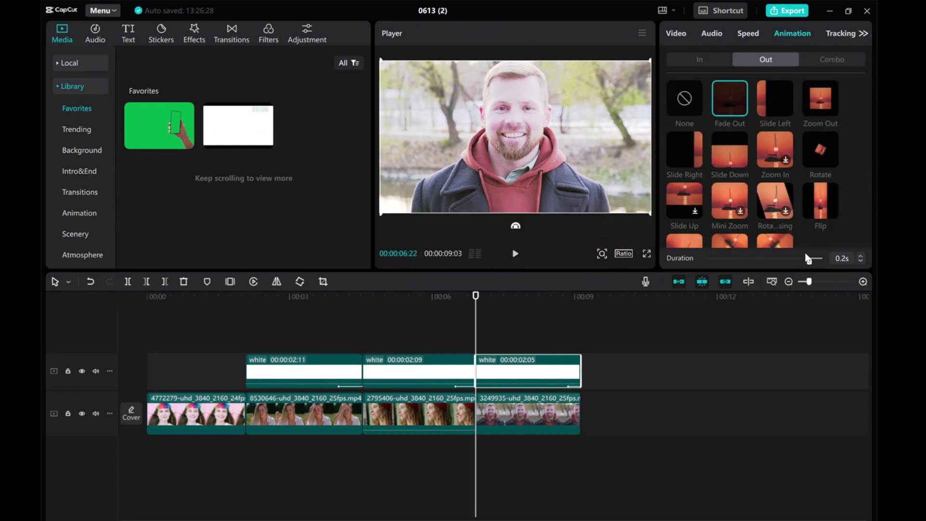
left_click(330, 378)
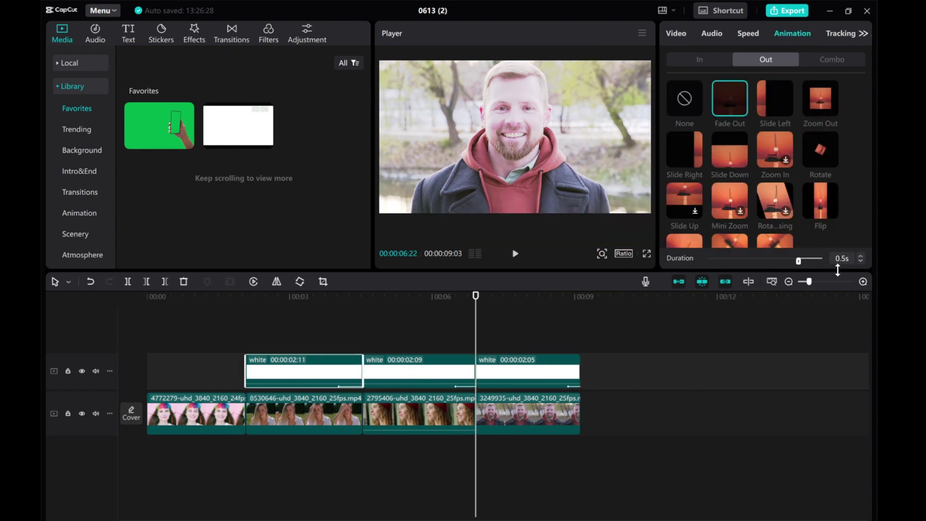
left_click(427, 381)
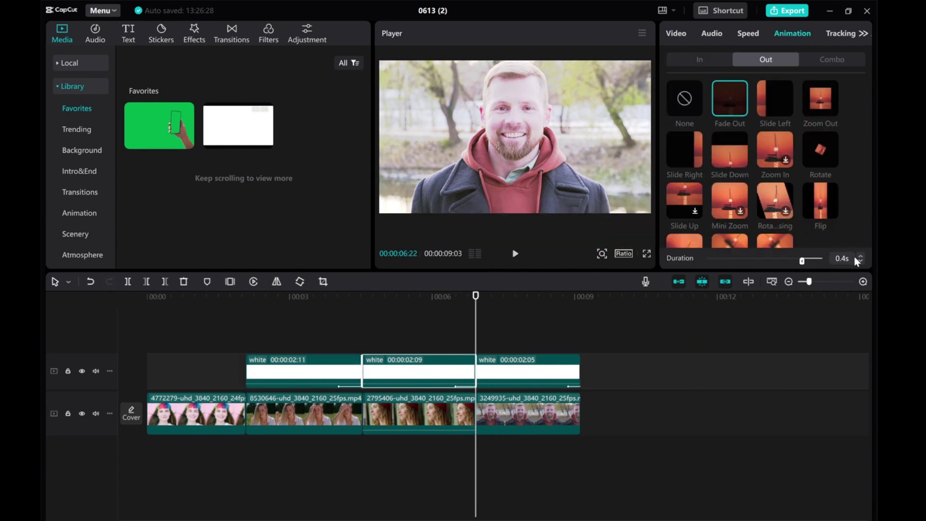
left_click(528, 372)
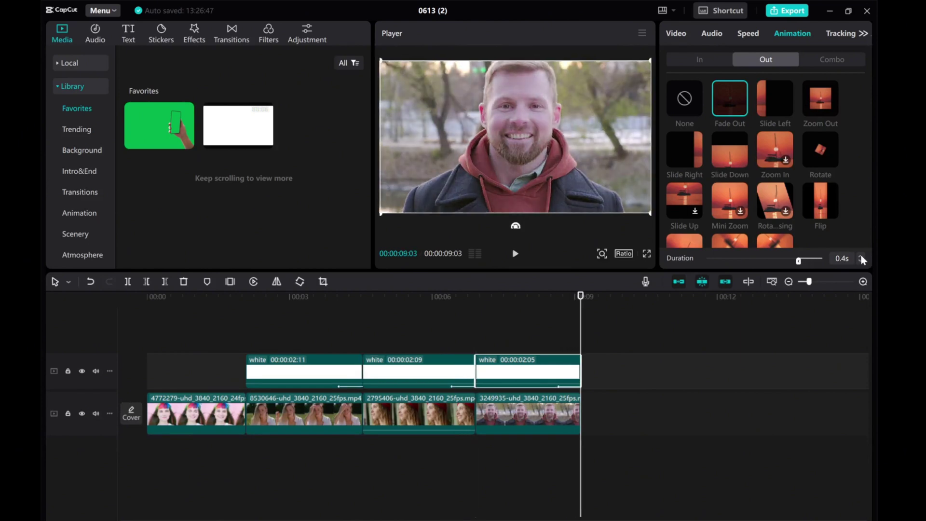
left_click(861, 255)
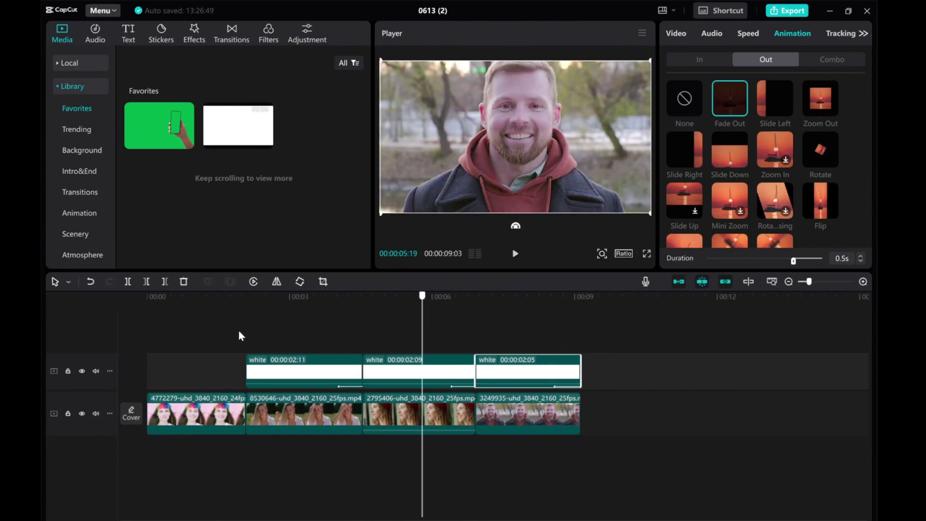
Rewind to the start, select the second video clip, and bring up the transitions library.
left_click(213, 336)
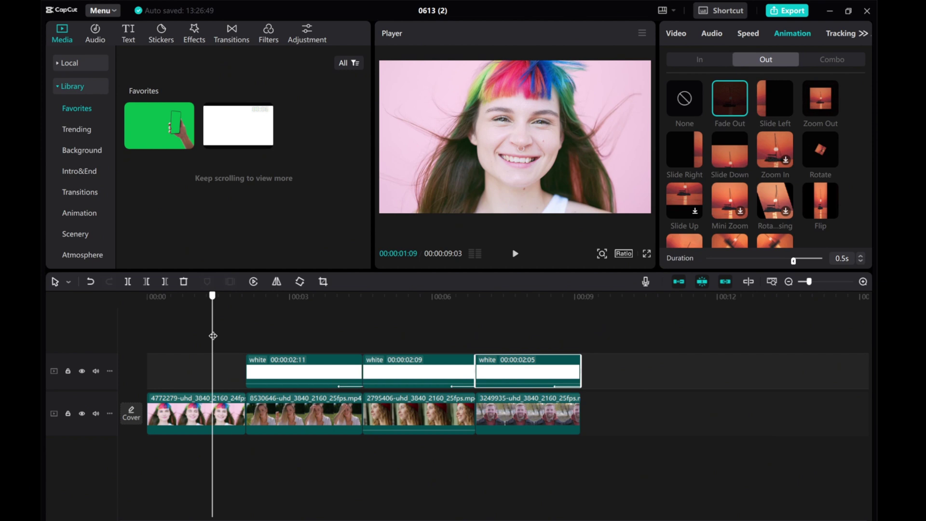
left_click_drag(213, 335, 136, 331)
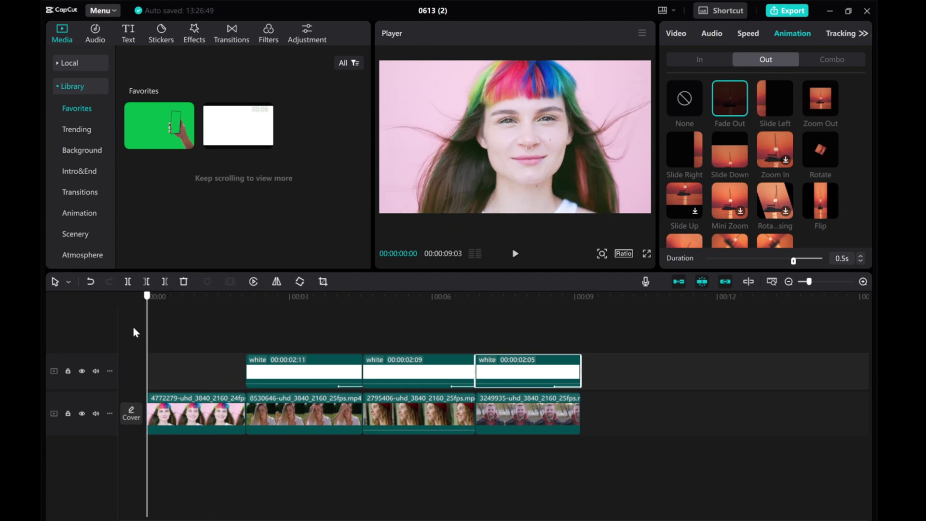
left_click(279, 419)
left_click(232, 38)
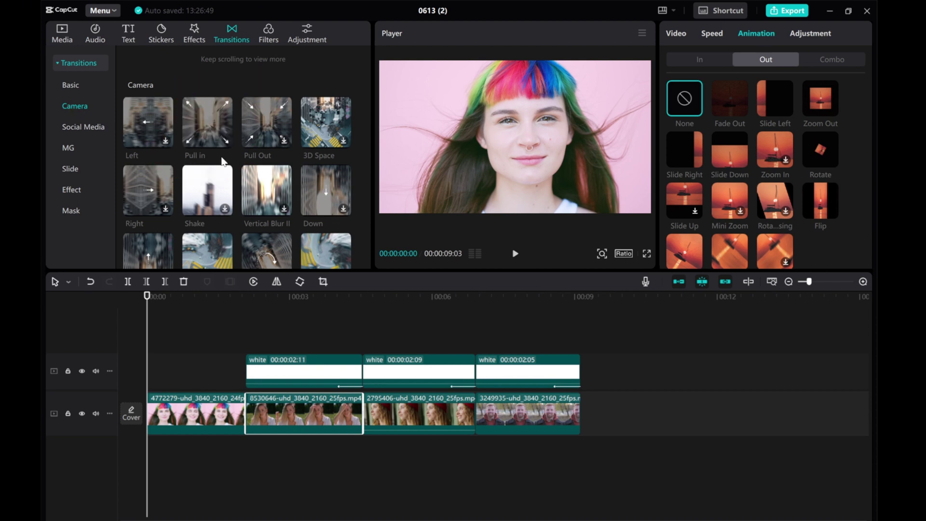
Place the Camera Pull in transition between clips 1 and 2 and preview it.
mouse_move(217, 136)
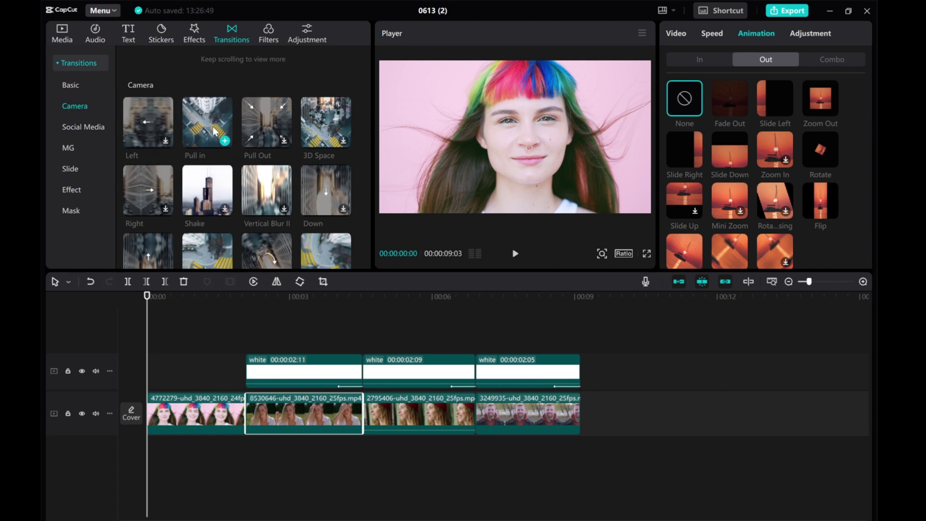
left_click_drag(212, 128, 244, 422)
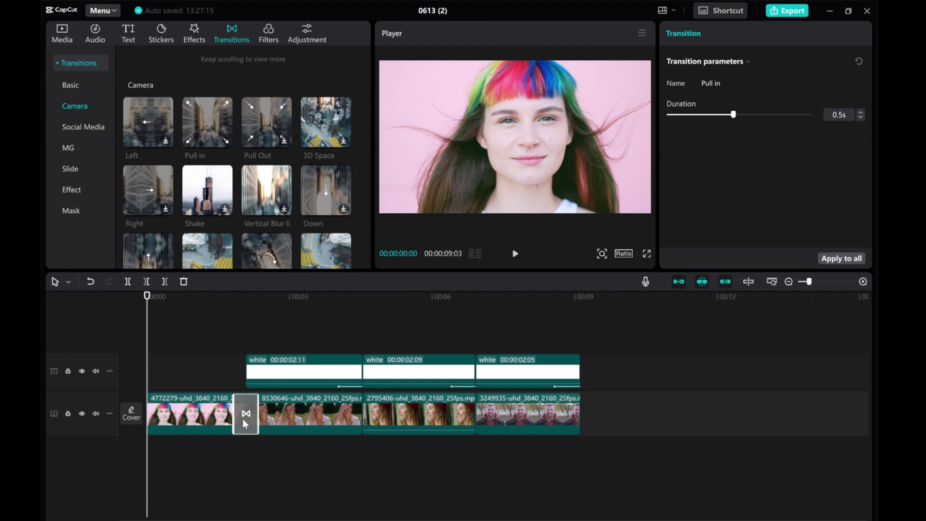
left_click(515, 254)
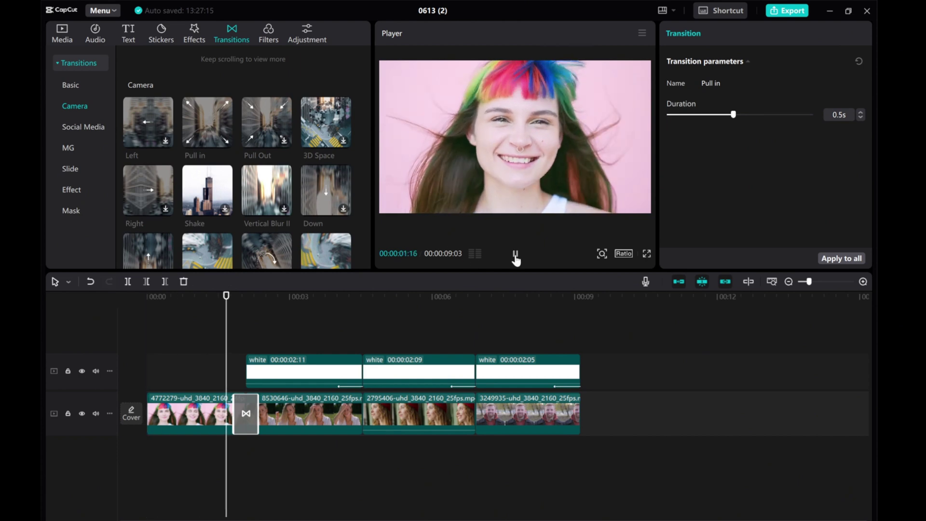
left_click(515, 254)
left_click_drag(284, 336, 246, 351)
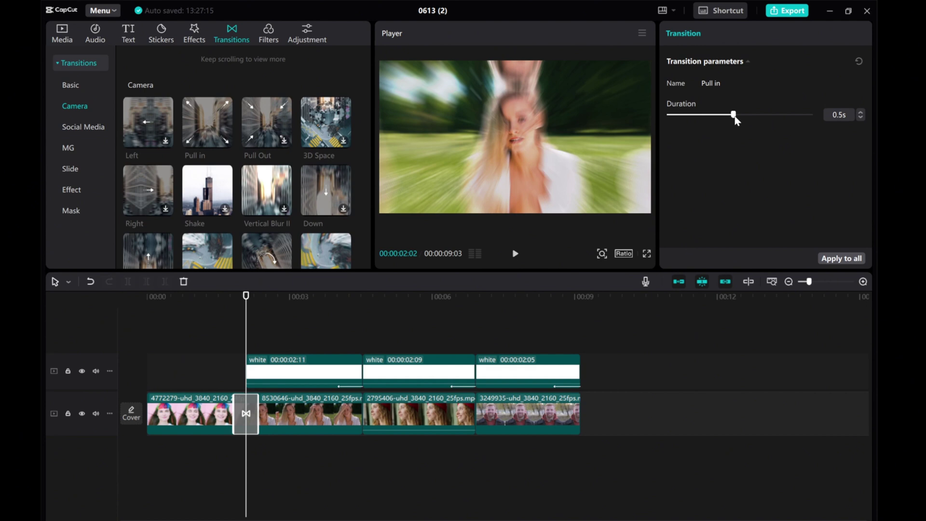
Lengthen the Pull in transition to 0.7s and apply it to every cut.
left_click_drag(734, 116, 758, 115)
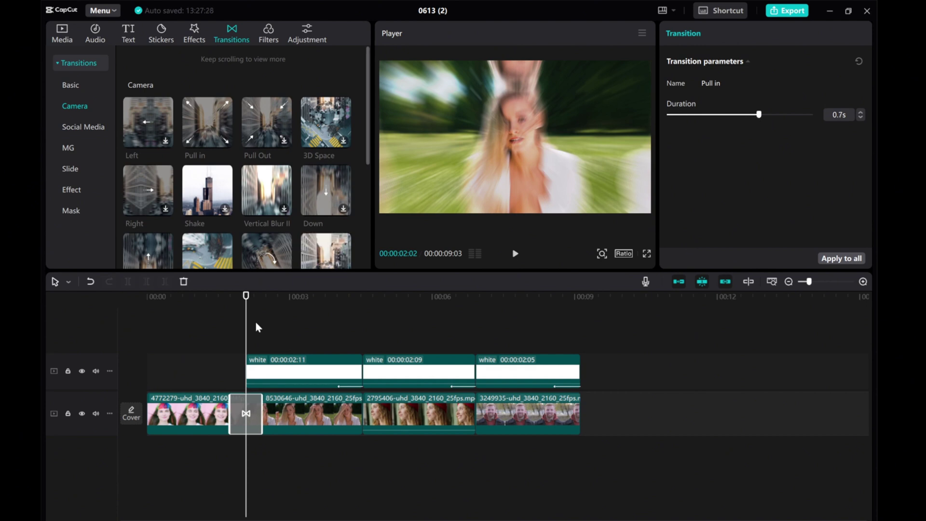
left_click_drag(245, 332, 197, 341)
left_click(514, 255)
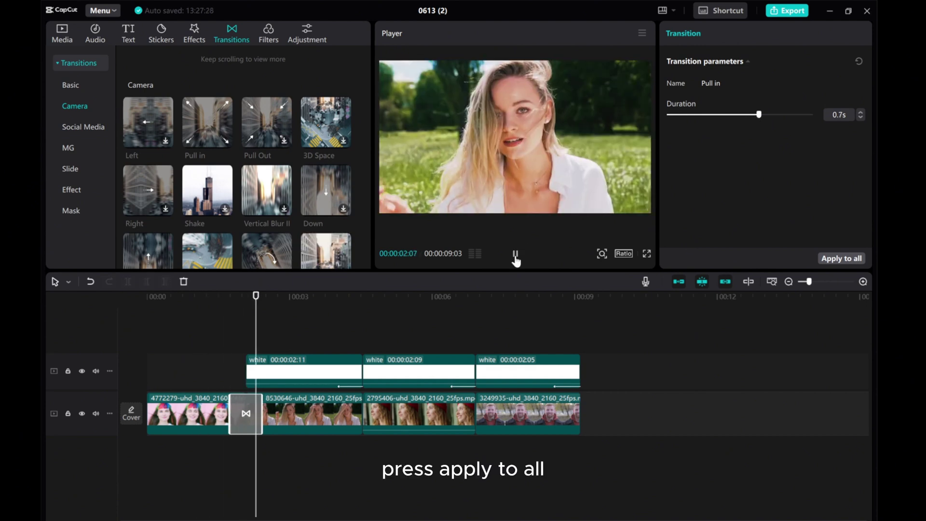
left_click(514, 254)
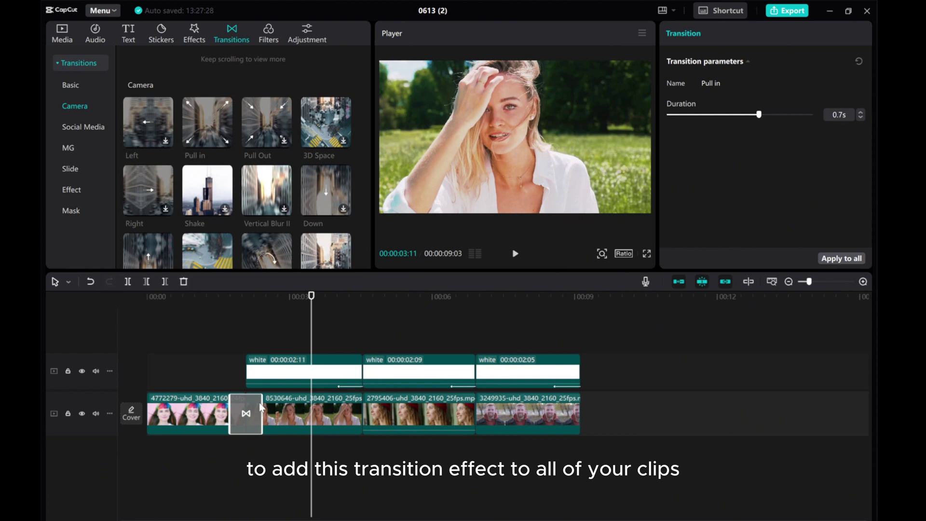
left_click(839, 259)
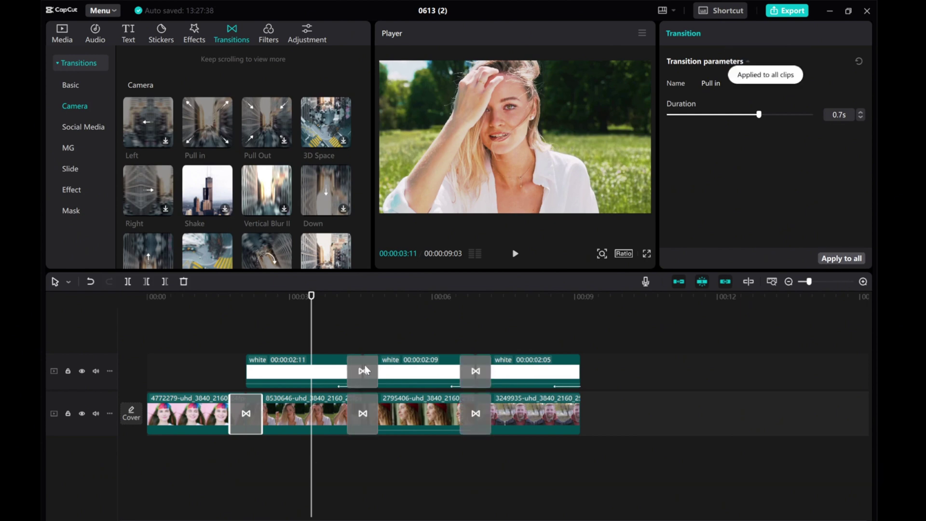
left_click_drag(313, 350, 127, 348)
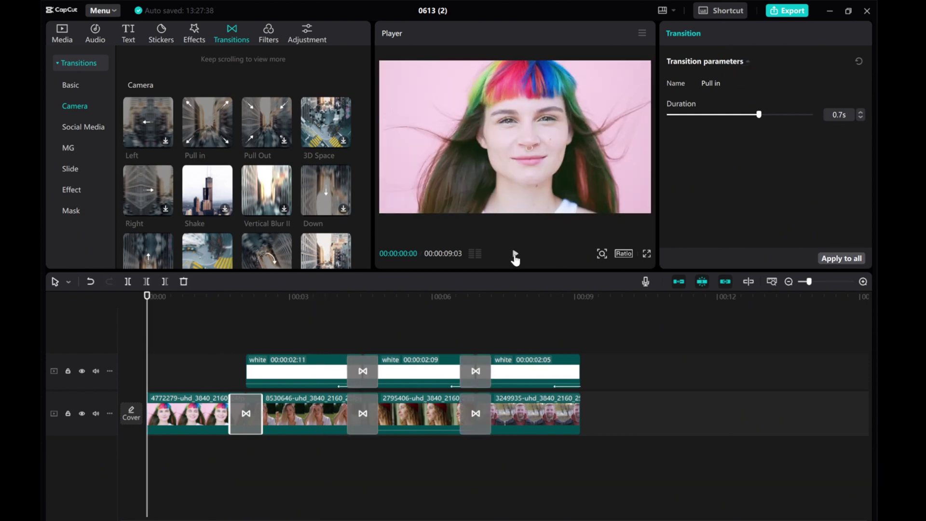
Play the finished edit from the beginning.
left_click(515, 255)
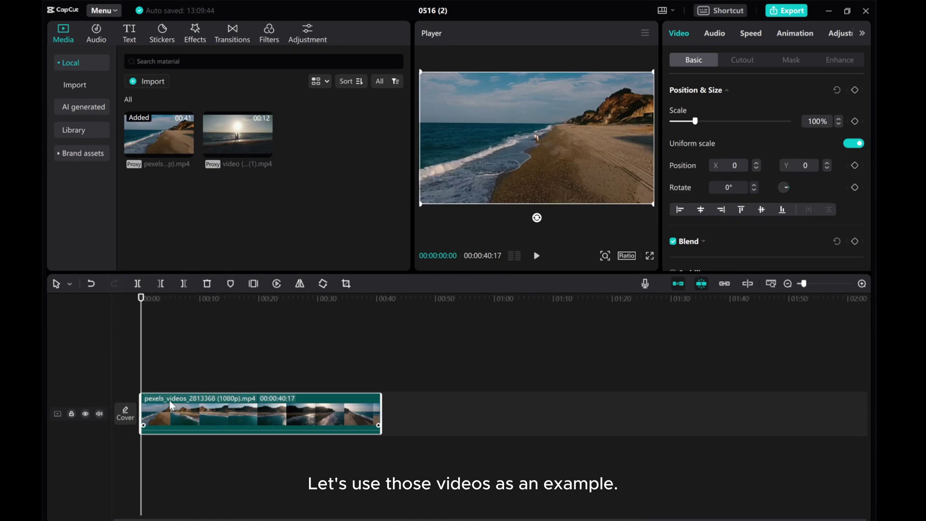
Trim the beach clip to 00:00:10:17 and zoom the timeline in on it.
left_click_drag(381, 413, 203, 406)
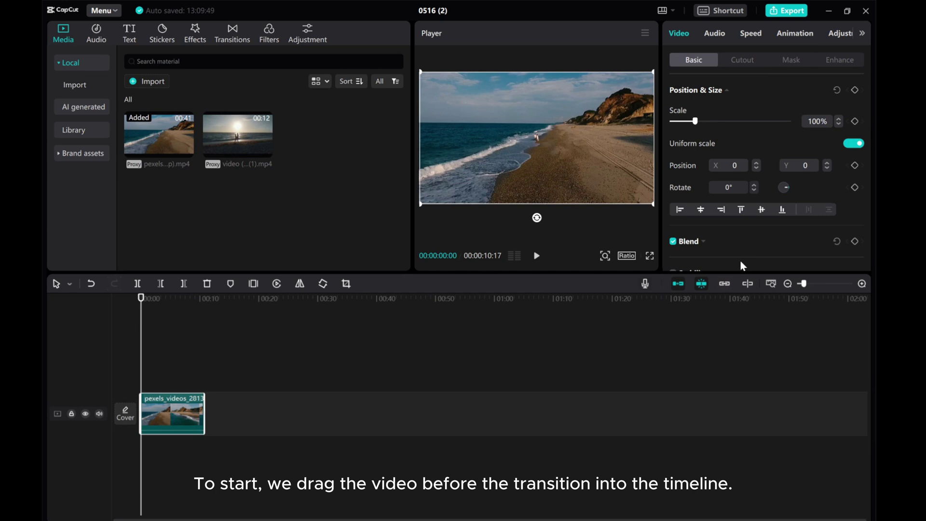
left_click(862, 283)
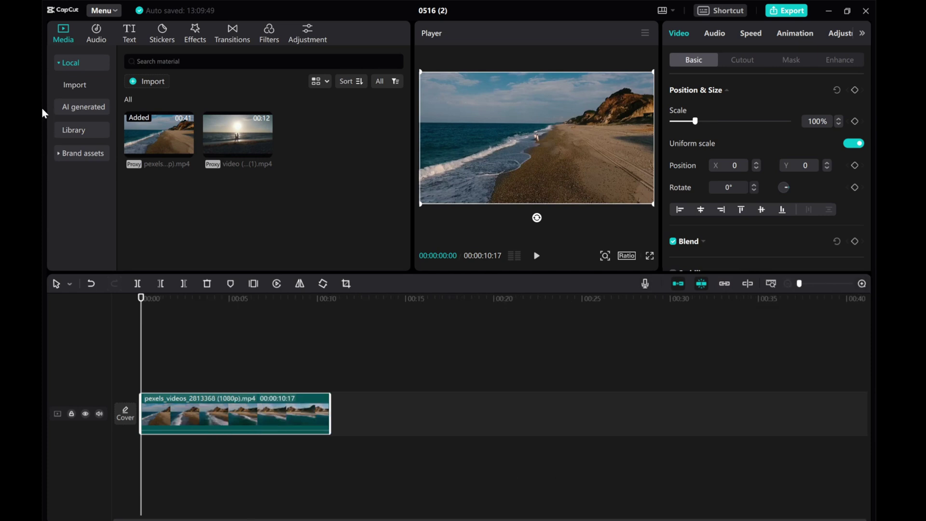
Add a default text layer over the beach clip and type 'Love'.
left_click(130, 34)
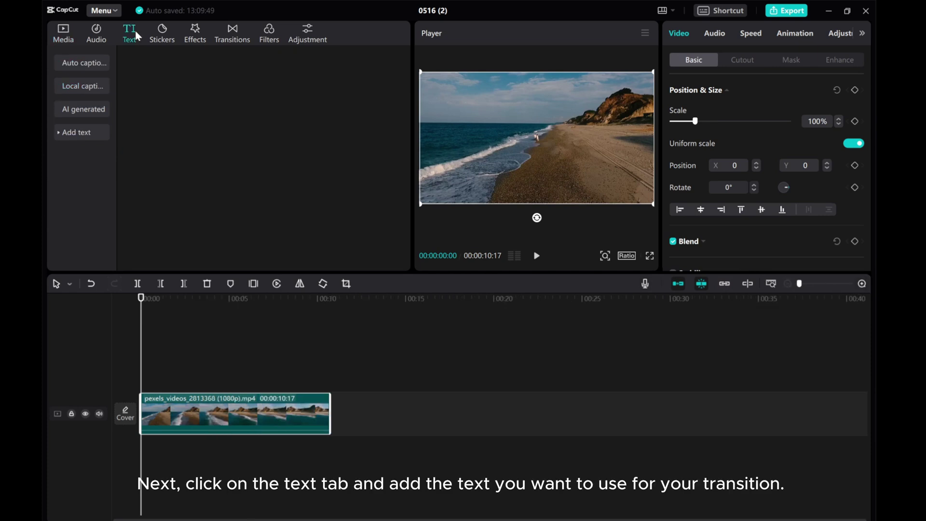
left_click(166, 141)
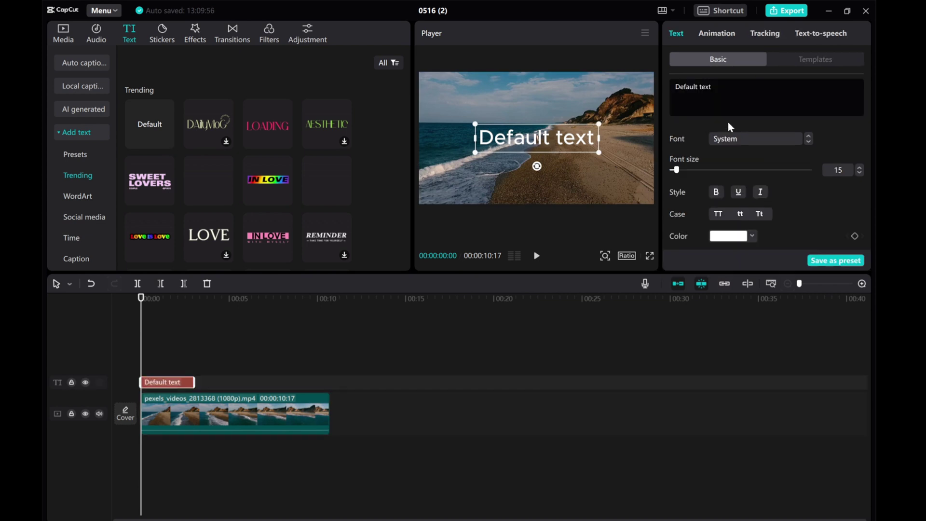
type("L")
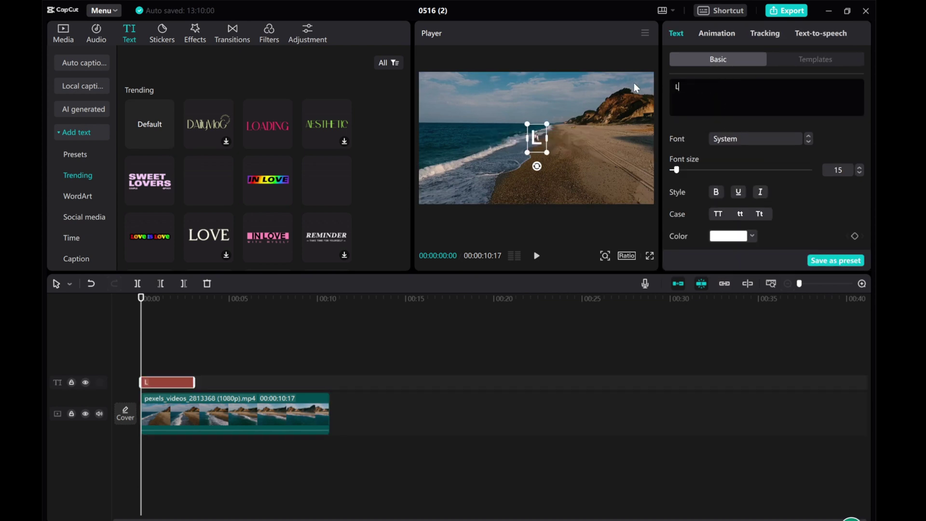
type("ove")
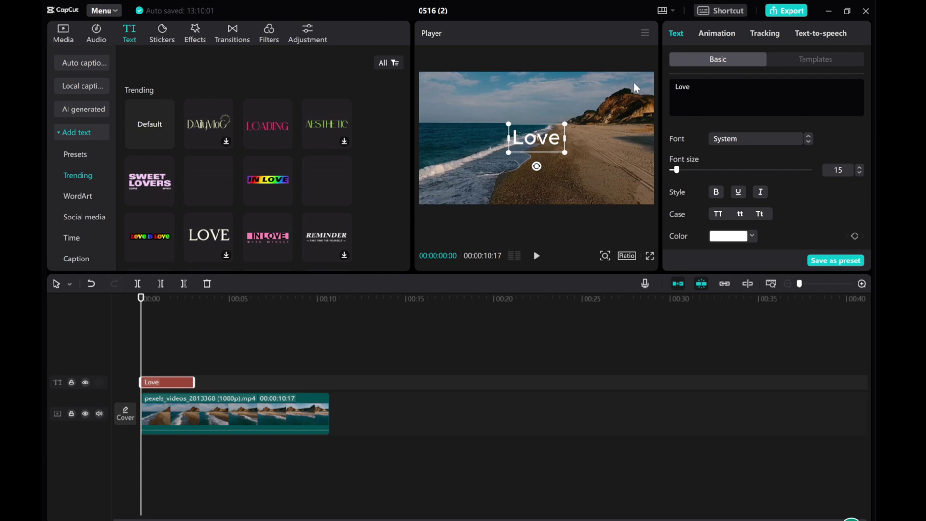
Set the title font to AW Chubby and make it all uppercase.
left_click(738, 137)
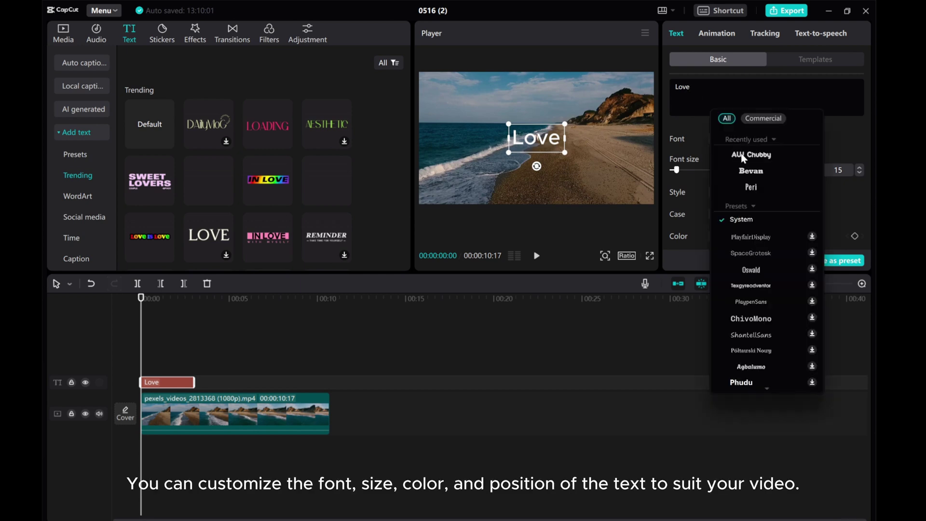
left_click(742, 153)
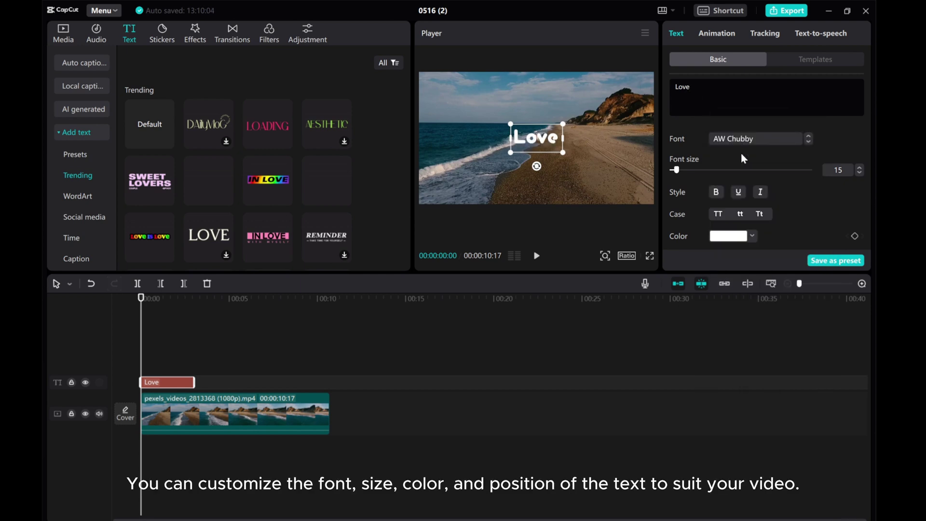
left_click(718, 213)
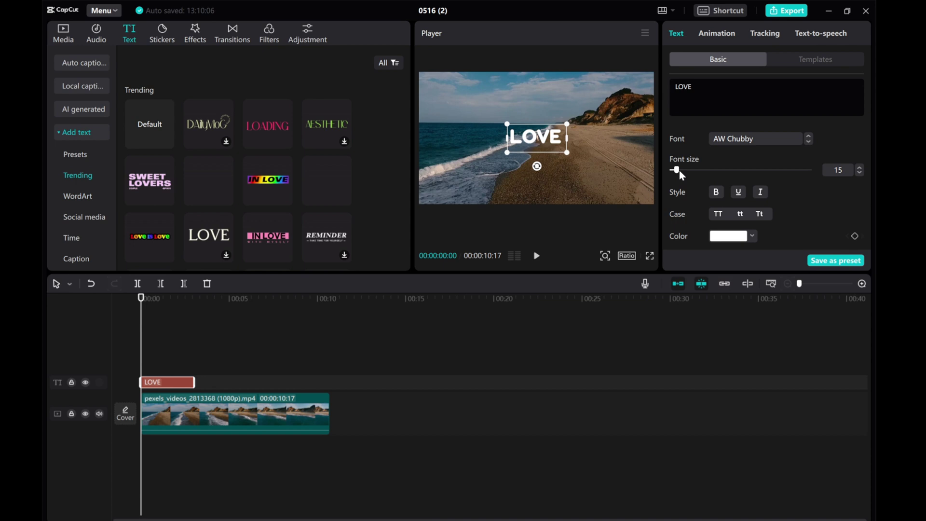
Enlarge the LOVE text to font size 67, nudging it slightly right.
left_click_drag(678, 170, 700, 174)
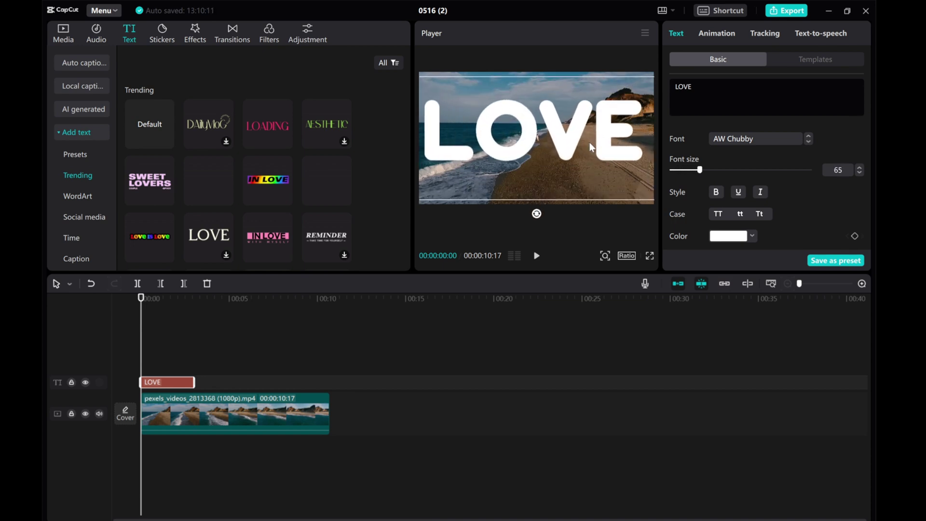
left_click(858, 169)
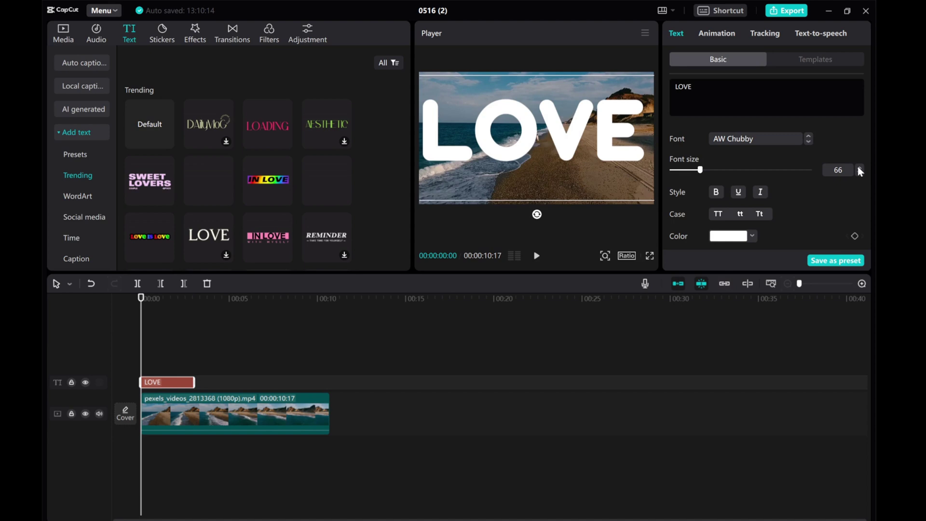
left_click(858, 167)
left_click_drag(625, 148, 630, 149)
left_click(858, 168)
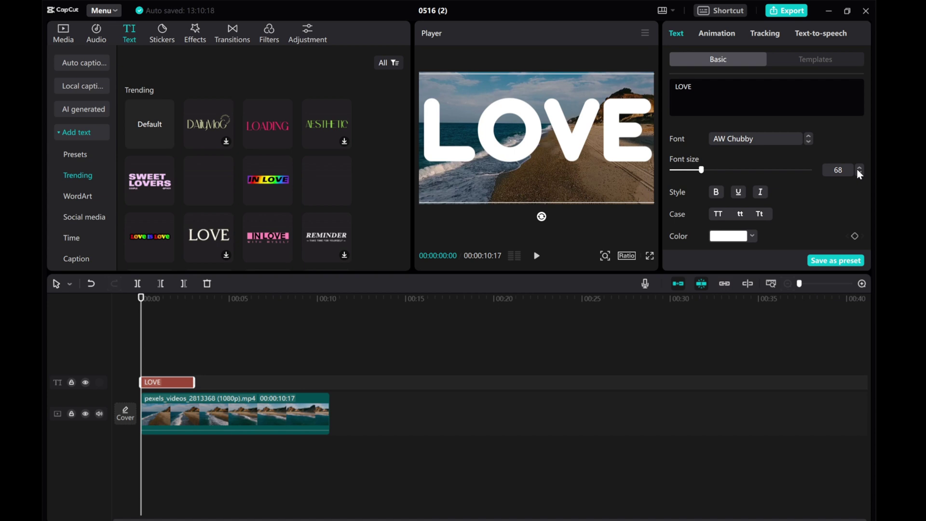
left_click(858, 168)
left_click(860, 173)
left_click(859, 172)
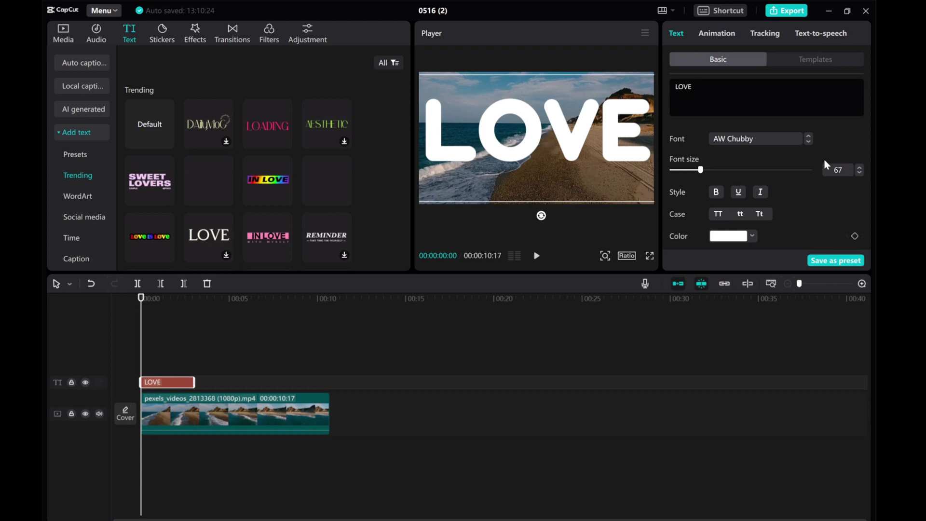
Lower the LOVE title's blend opacity to 83%.
scroll(780, 203, "down", 3)
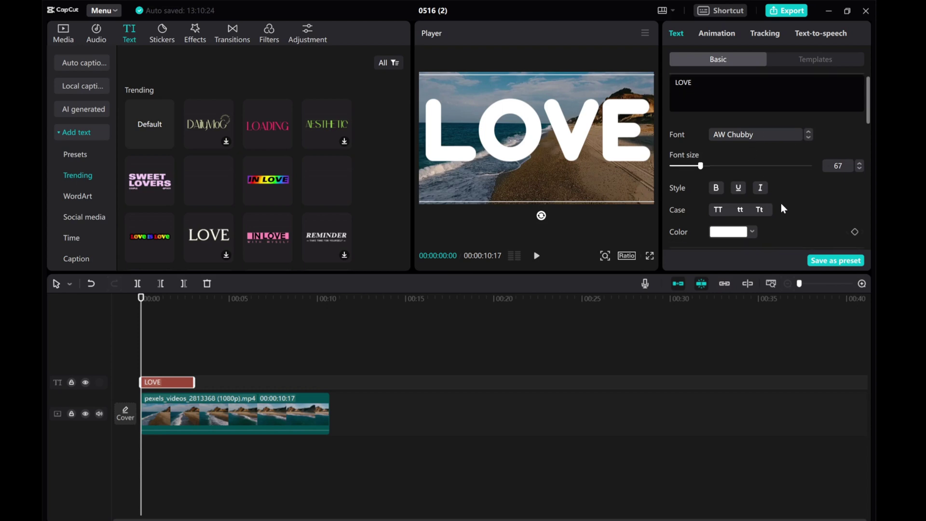
scroll(728, 178, "down", 5)
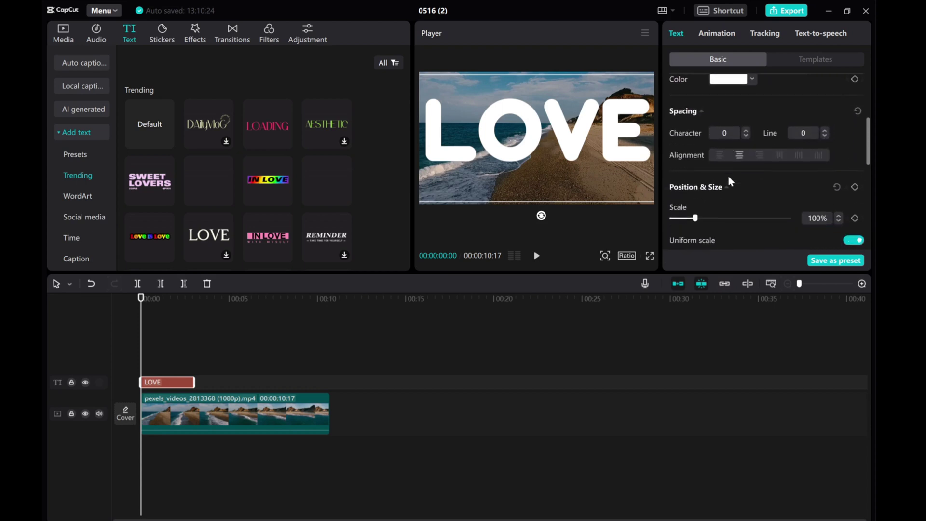
scroll(727, 175, "down", 3)
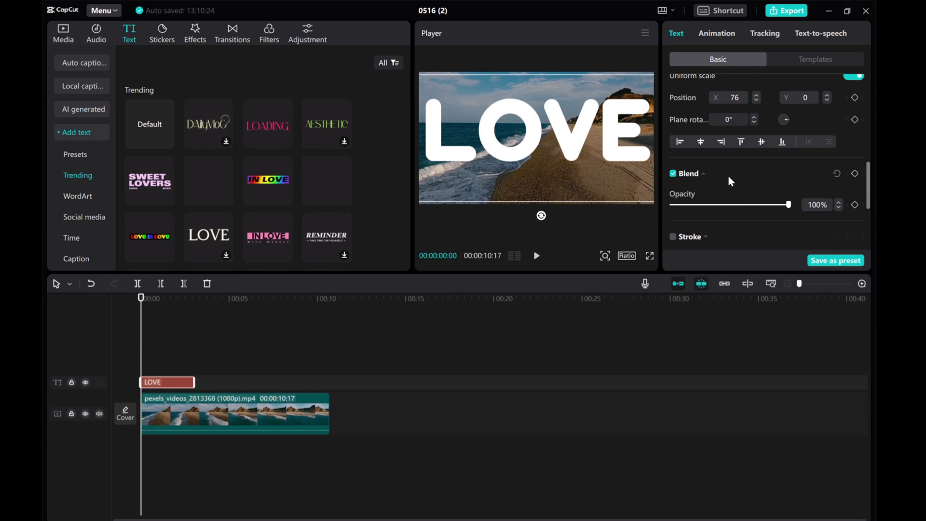
left_click_drag(786, 169, 770, 170)
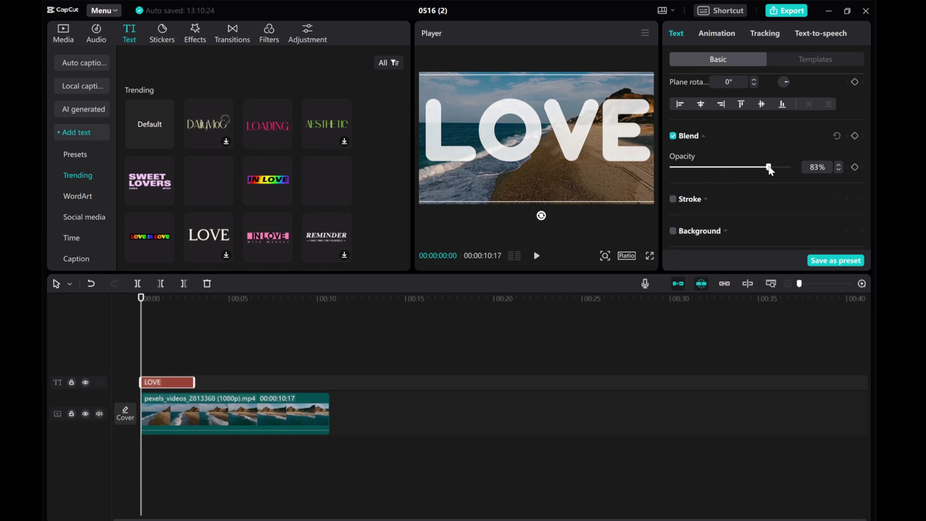
Add an orange (D0600F) stroke outline to the title with thickness 25.
left_click(672, 198)
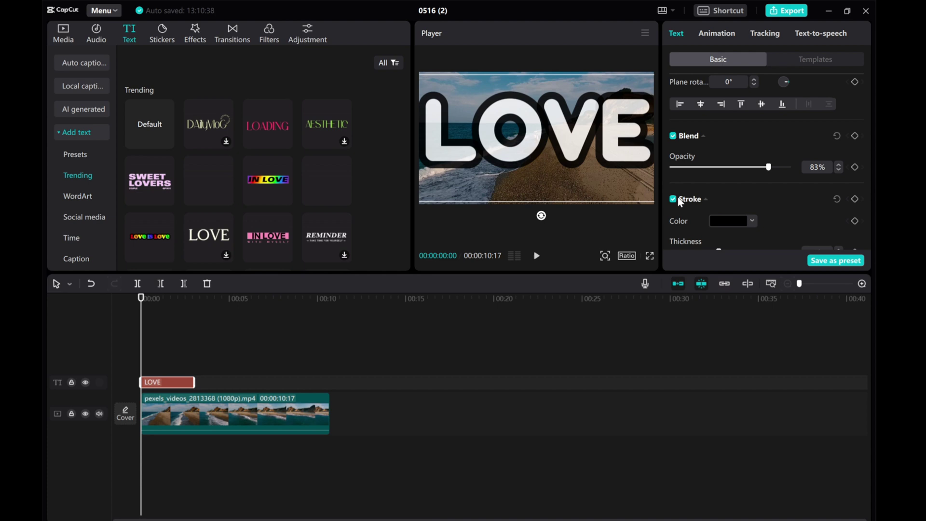
scroll(719, 198, "down", 2)
left_click(729, 179)
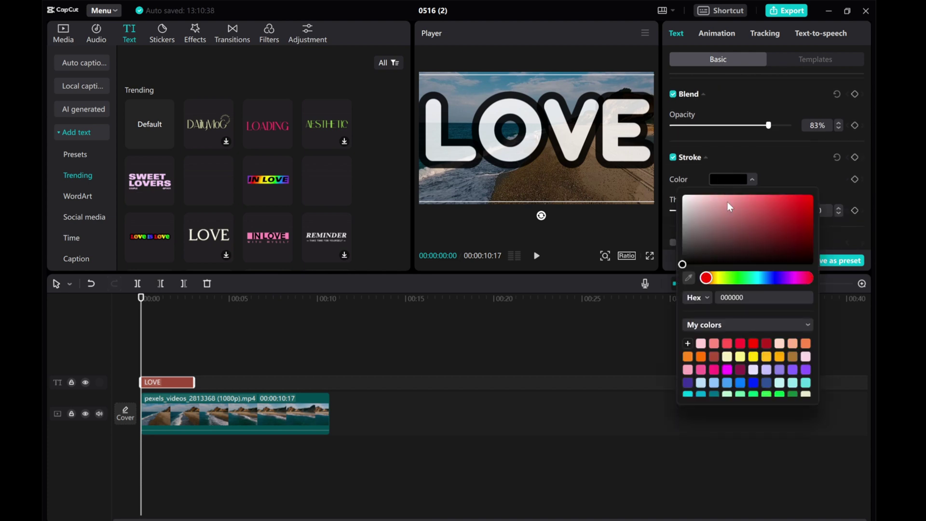
left_click(803, 208)
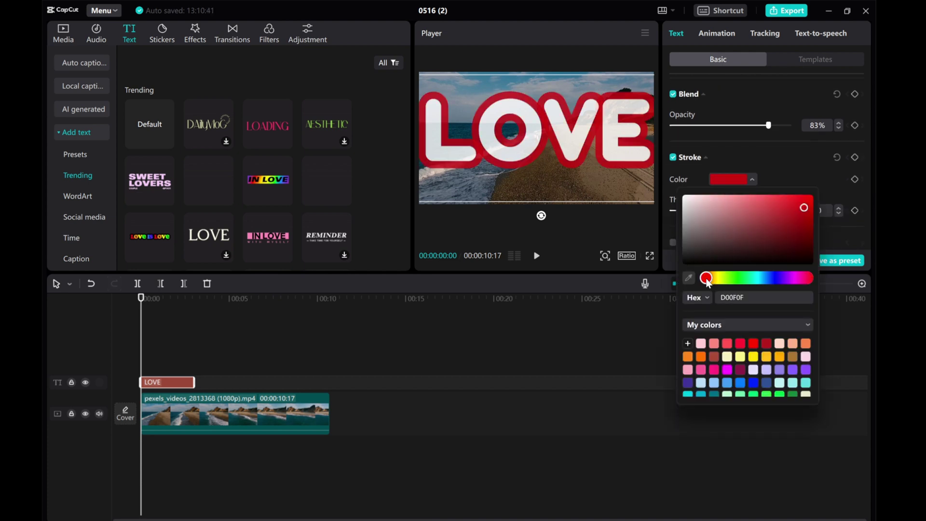
left_click_drag(706, 280, 714, 281)
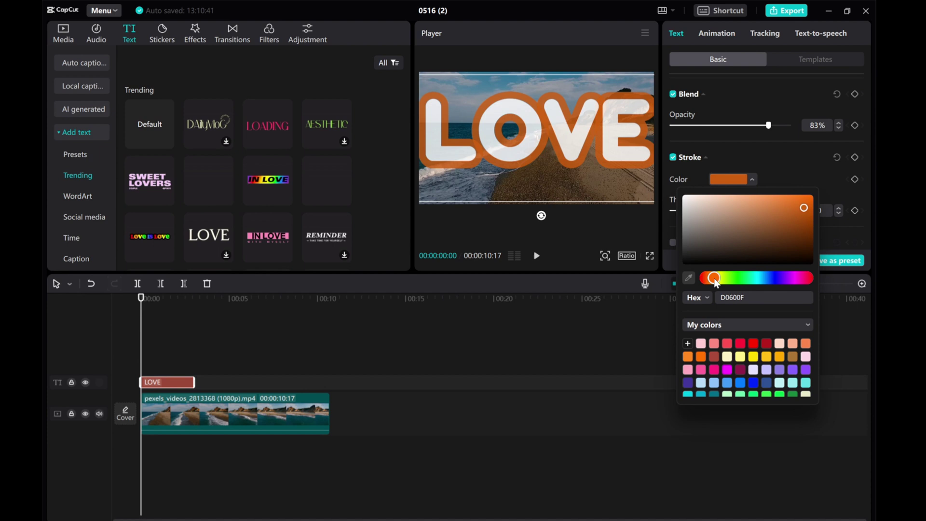
left_click(724, 149)
scroll(724, 152, "down", 2)
left_click_drag(725, 168, 704, 170)
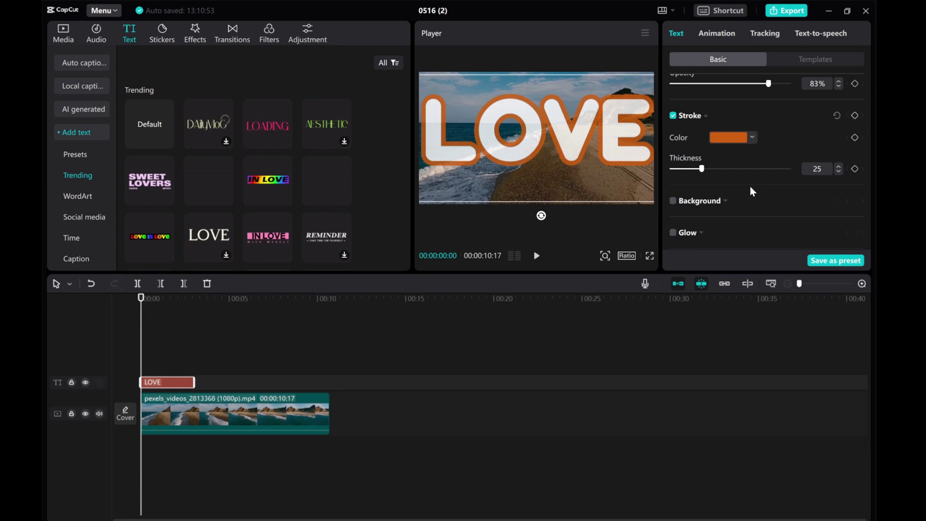
scroll(750, 186, "up", 10)
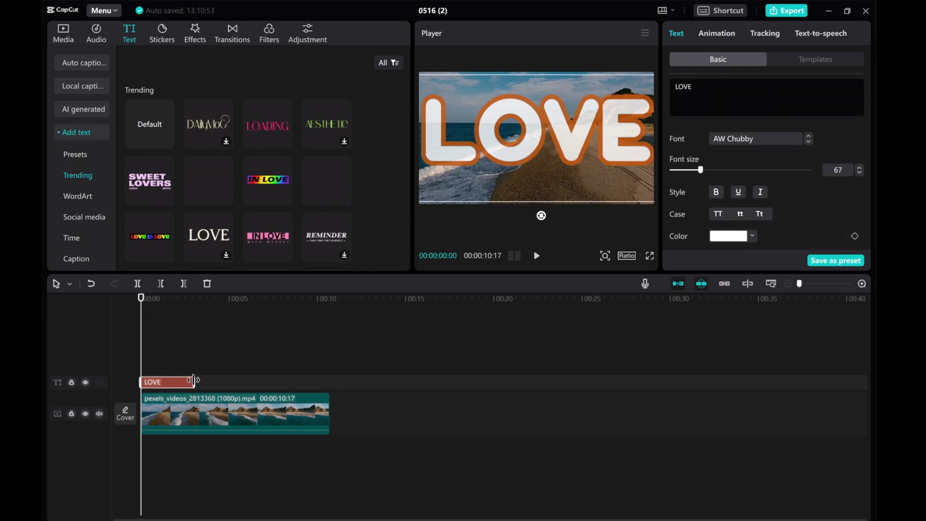
Move the LOVE text clip to start about 1.4 seconds in, ending with the beach clip.
left_click_drag(177, 383, 212, 384)
left_click_drag(142, 362, 329, 382)
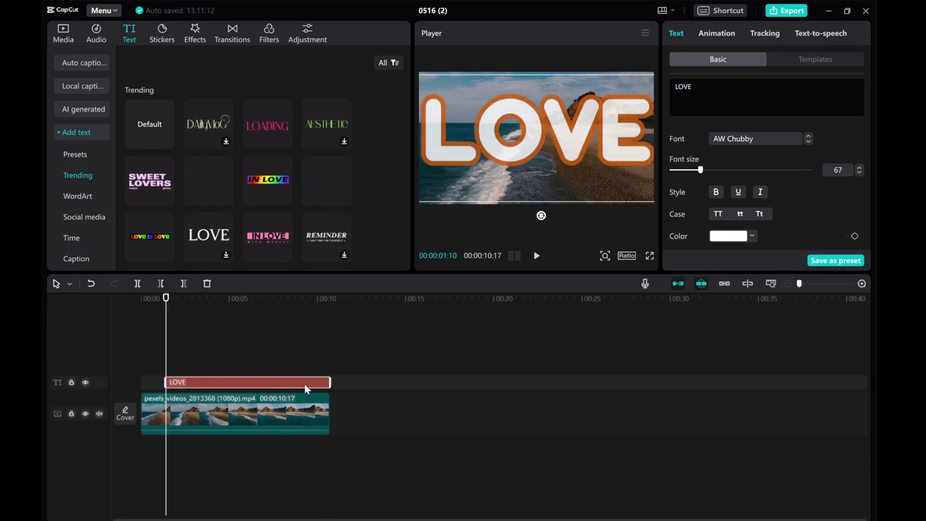
Try a Fade In entrance animation at 3.3 seconds, then return to about 1 second.
left_click(715, 35)
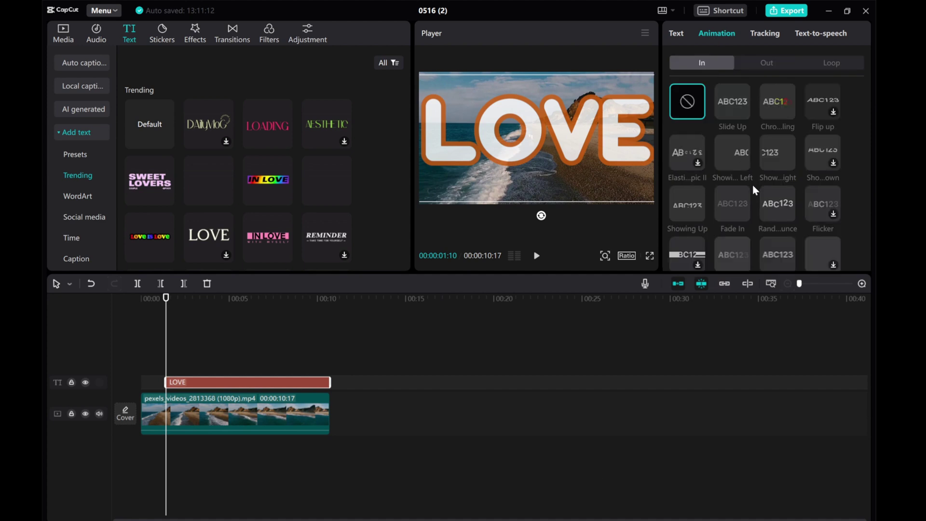
scroll(752, 184, "down", 1)
scroll(753, 184, "down", 1)
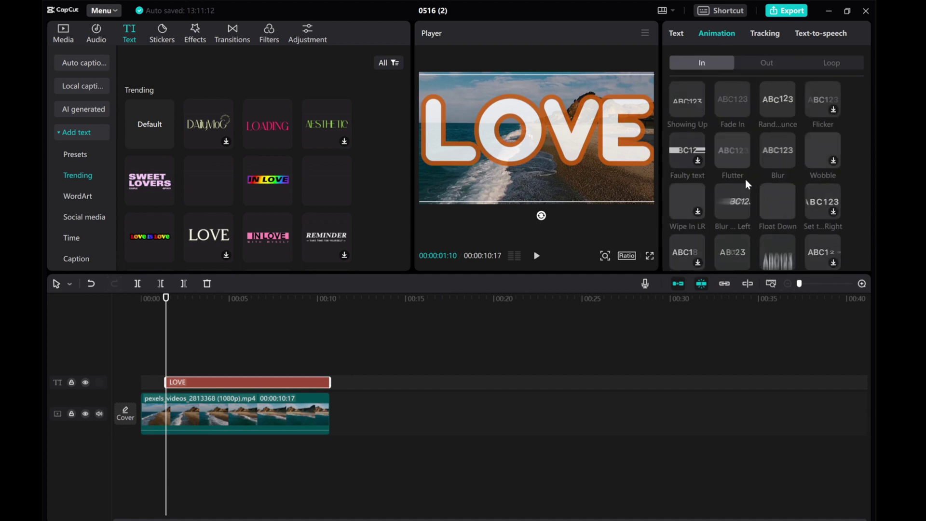
left_click(723, 106)
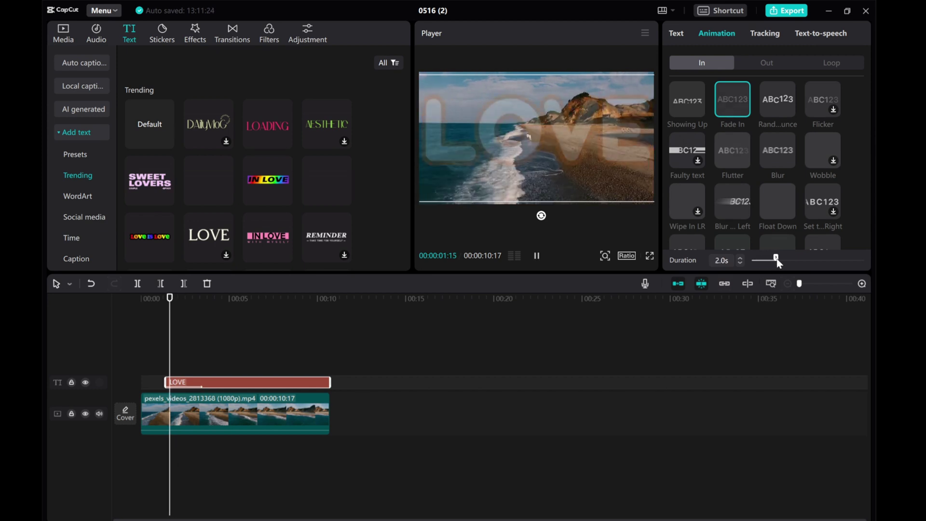
left_click_drag(776, 261, 791, 260)
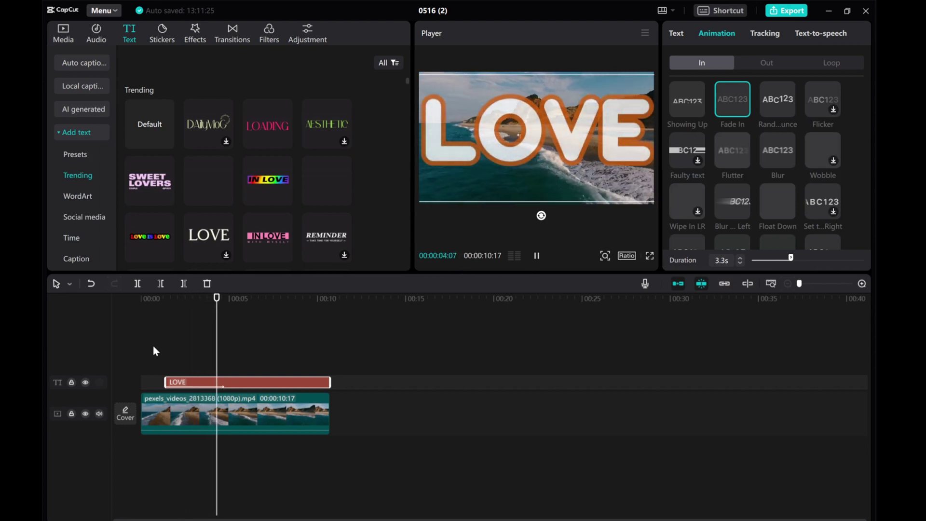
key("space")
left_click_drag(174, 337, 165, 339)
Replace it with the Zoom In entrance animation and shorten it to 2.0 seconds.
scroll(755, 182, "down", 8)
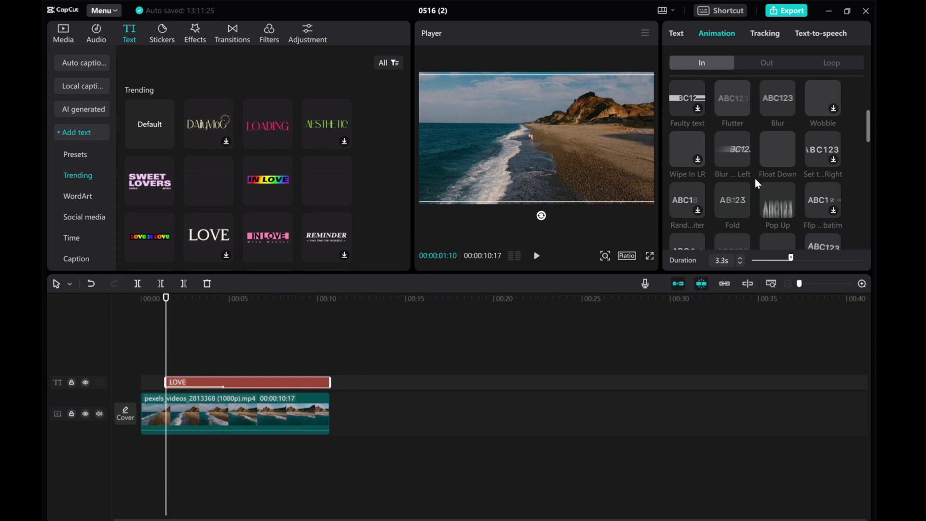
scroll(754, 179, "down", 5)
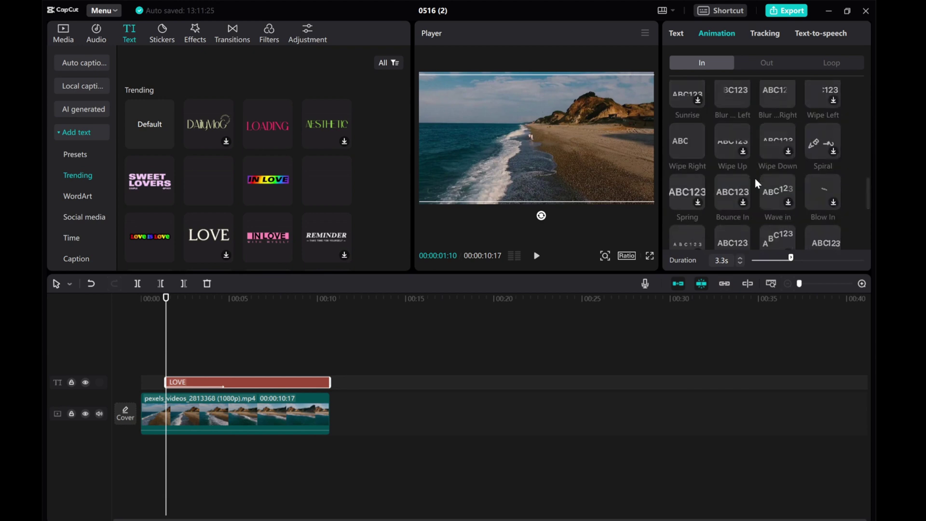
scroll(754, 177, "down", 2)
scroll(754, 179, "down", 3)
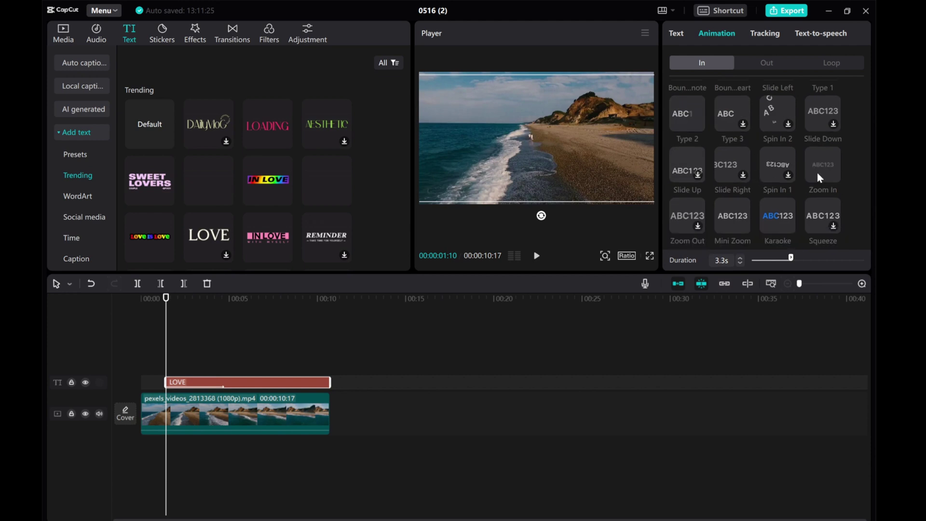
left_click(817, 172)
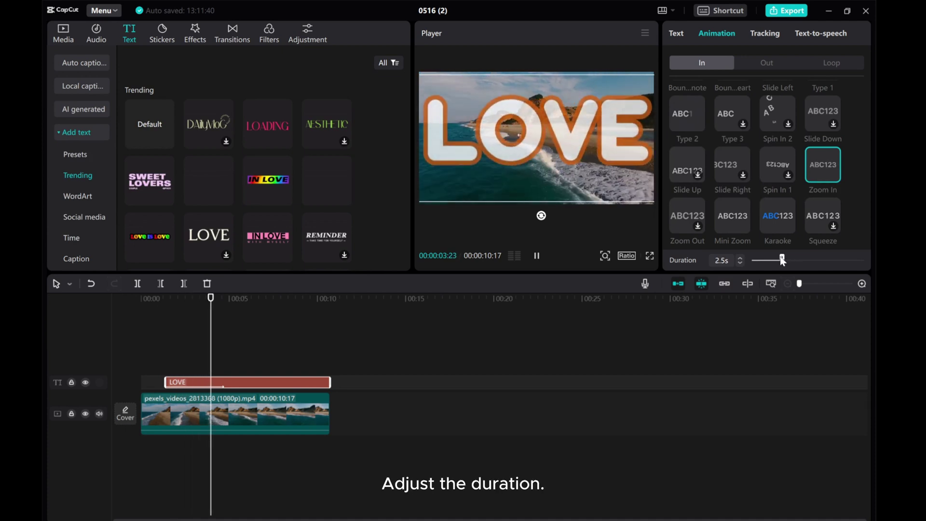
left_click_drag(790, 260, 782, 261)
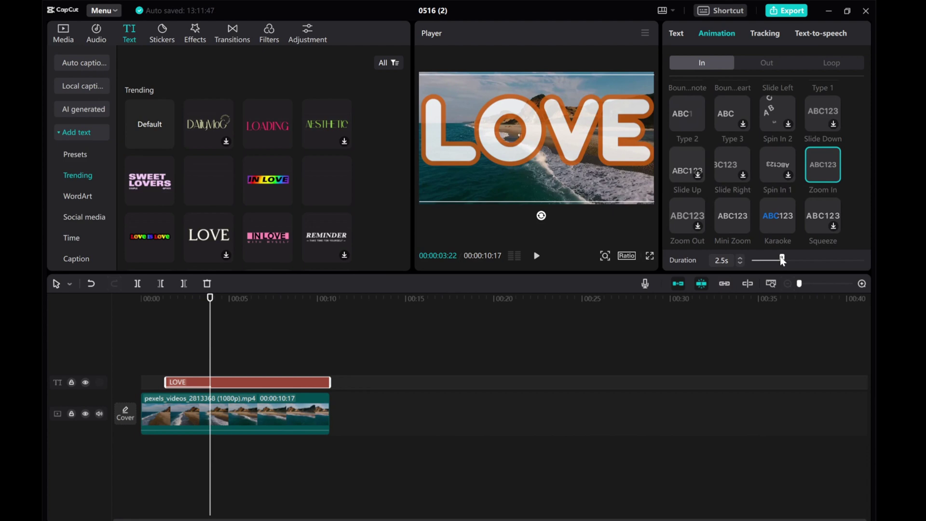
left_click_drag(778, 260, 772, 260)
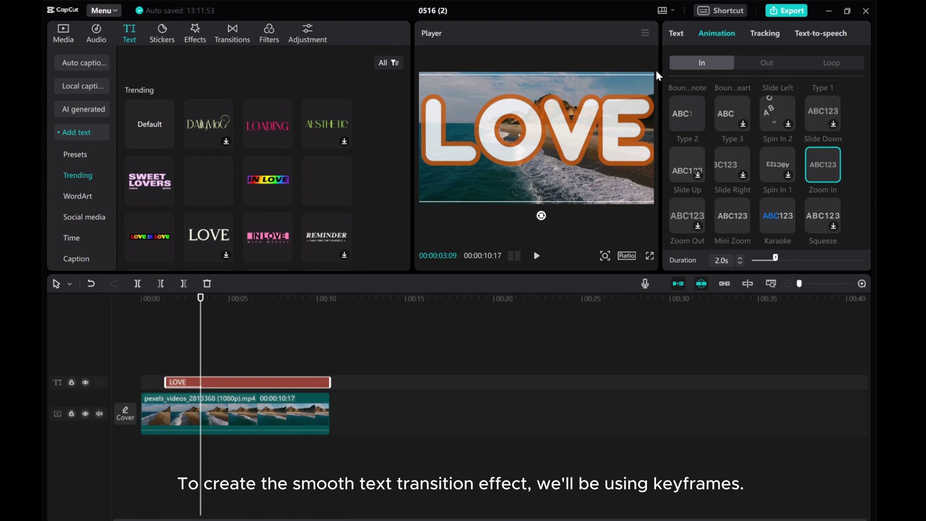
Set a position and size keyframe on the title in its Basic settings.
left_click(674, 34)
scroll(744, 172, "down", 4)
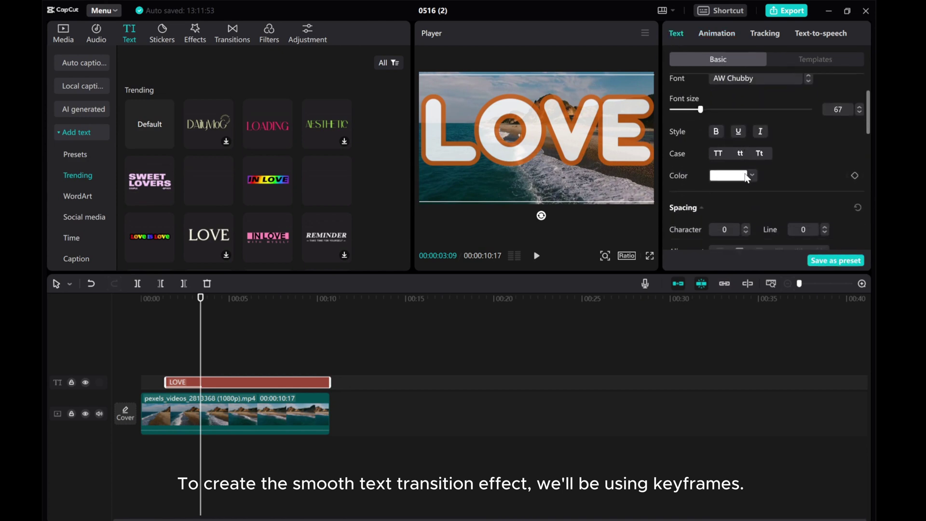
scroll(744, 172, "down", 3)
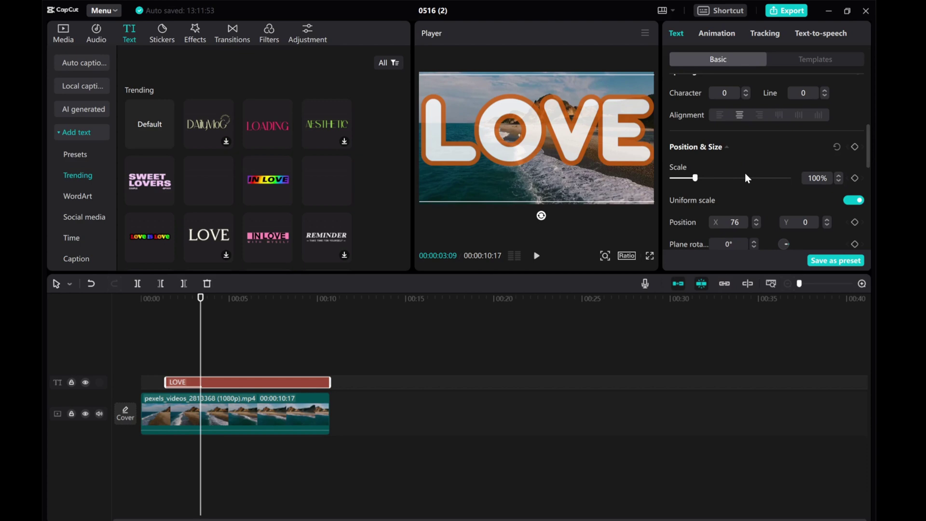
left_click(854, 147)
At the clip's end, scale the title to 500% and shift it so the O fills the frame.
left_click_drag(202, 331, 302, 329)
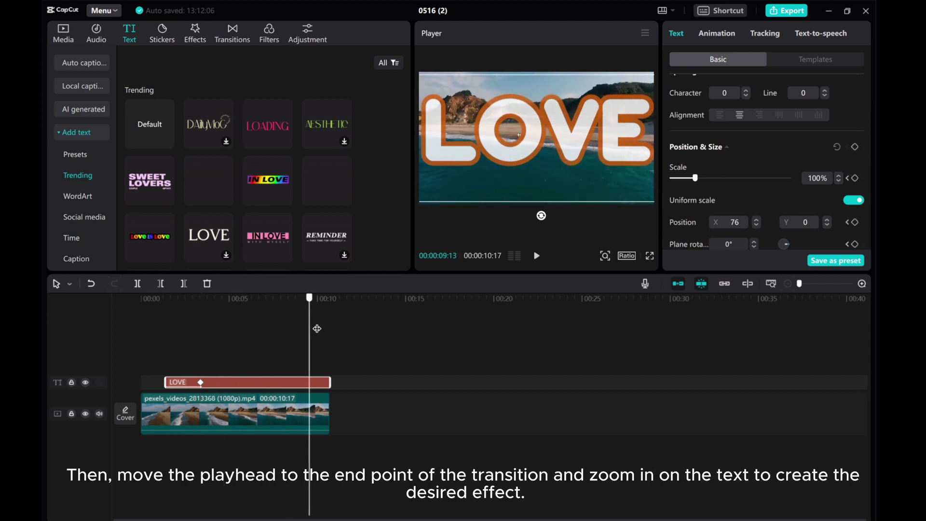
left_click_drag(317, 328, 330, 328)
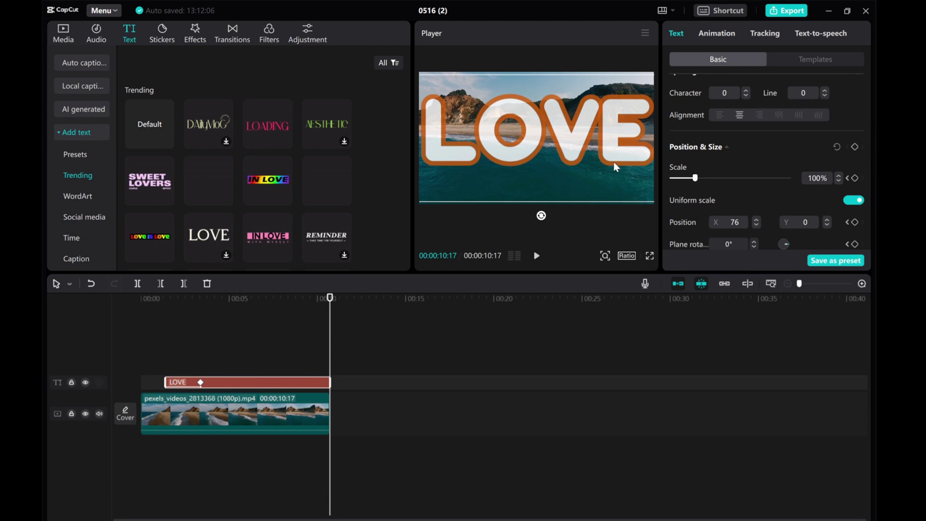
left_click_drag(695, 178, 731, 179)
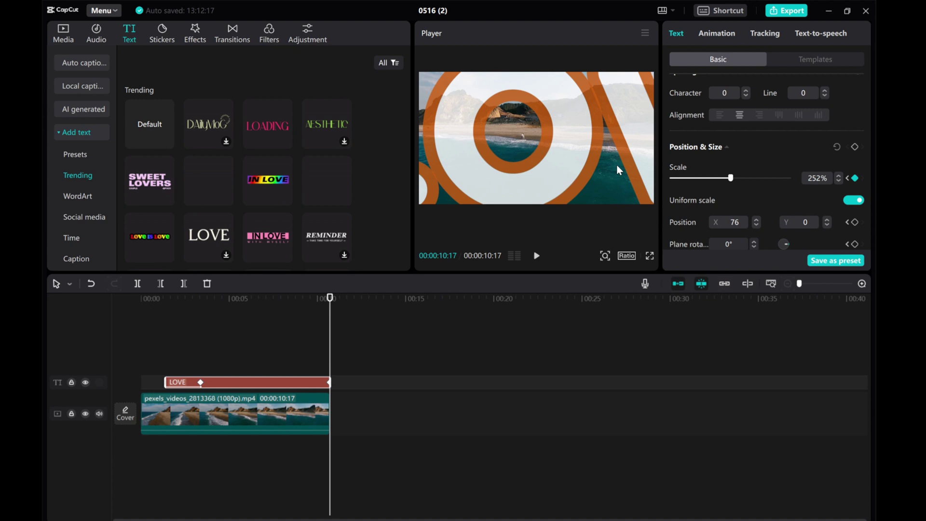
left_click_drag(730, 178, 794, 187)
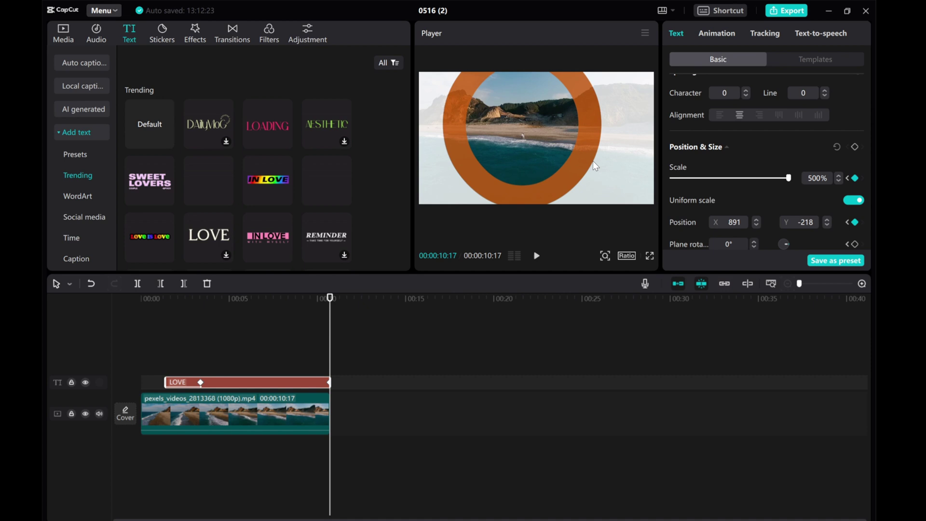
mouse_move(594, 166)
left_mouse_down()
mouse_move(603, 189)
mouse_move(602, 180)
left_mouse_up()
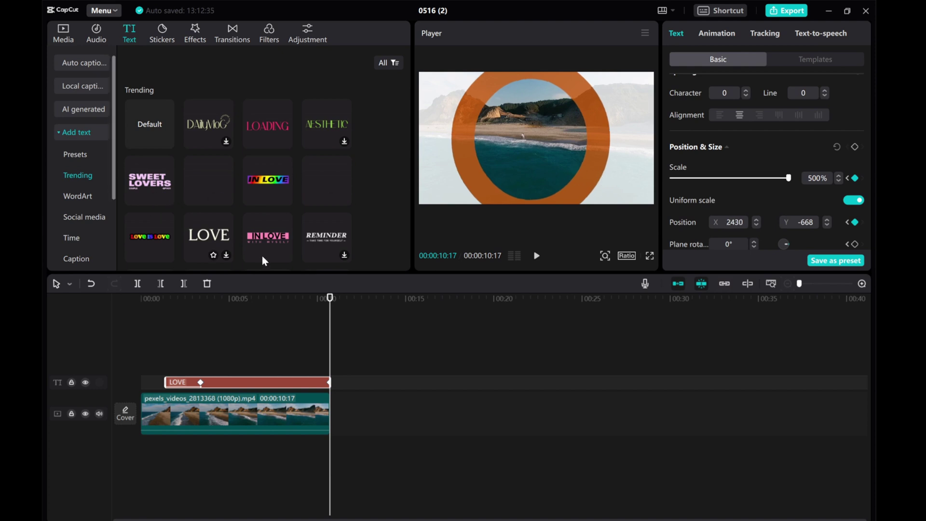
left_click_drag(330, 308, 202, 301)
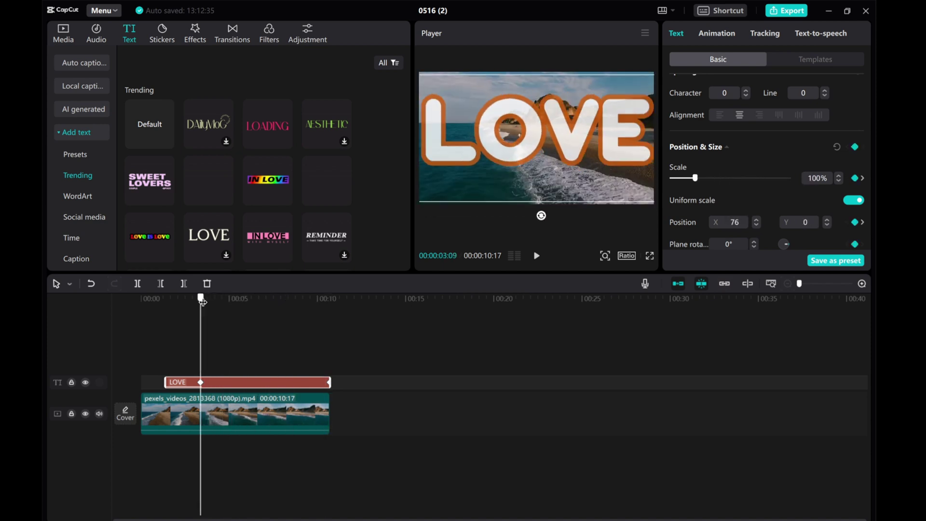
Place the second, sunset beach video from Media on its own track at about 3 seconds.
left_click(64, 33)
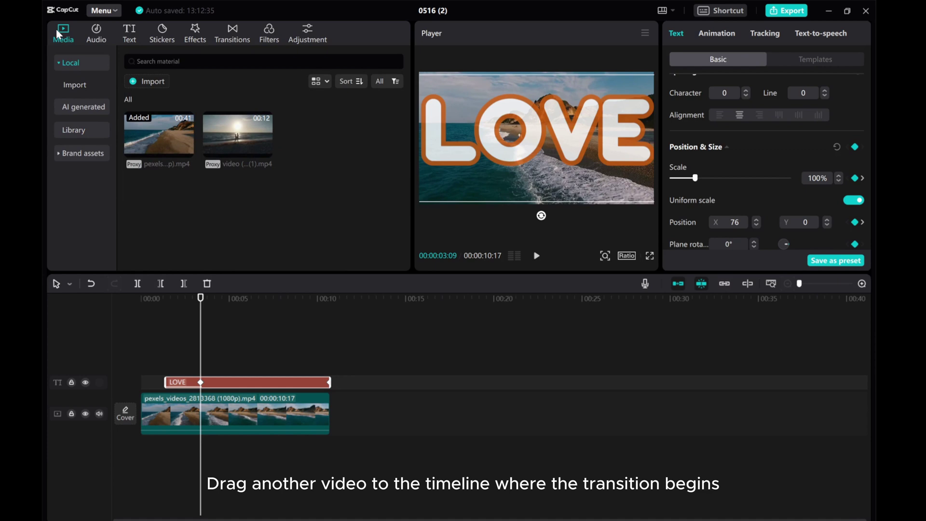
left_click_drag(216, 135, 202, 359)
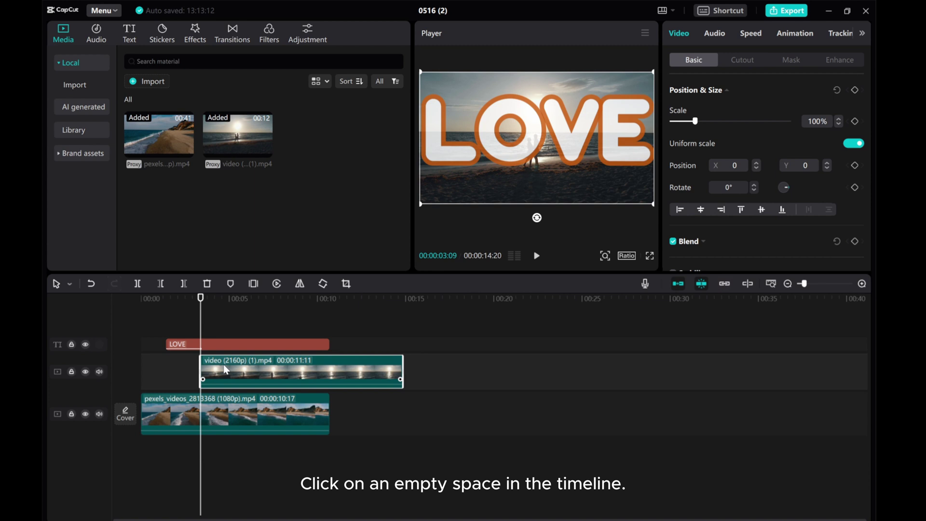
Turn on Free layer in the project settings and save them.
left_click(417, 330)
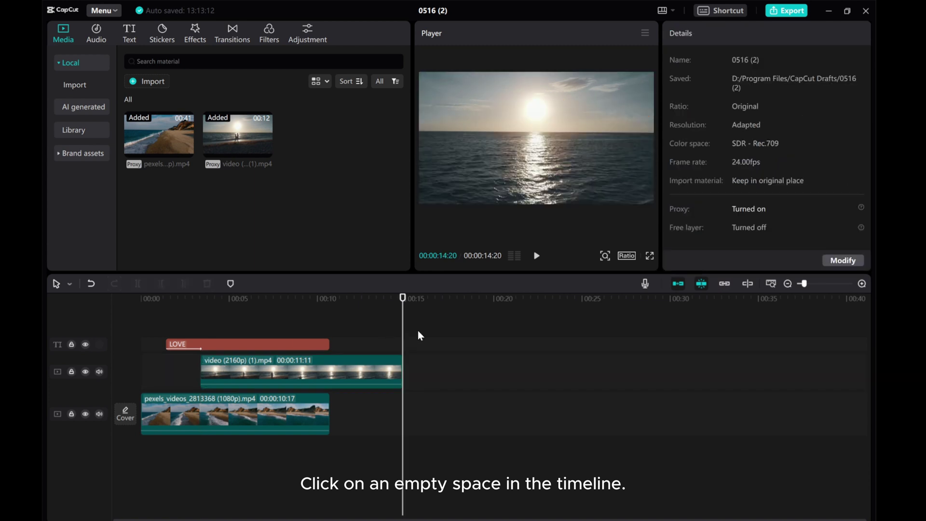
left_click(832, 264)
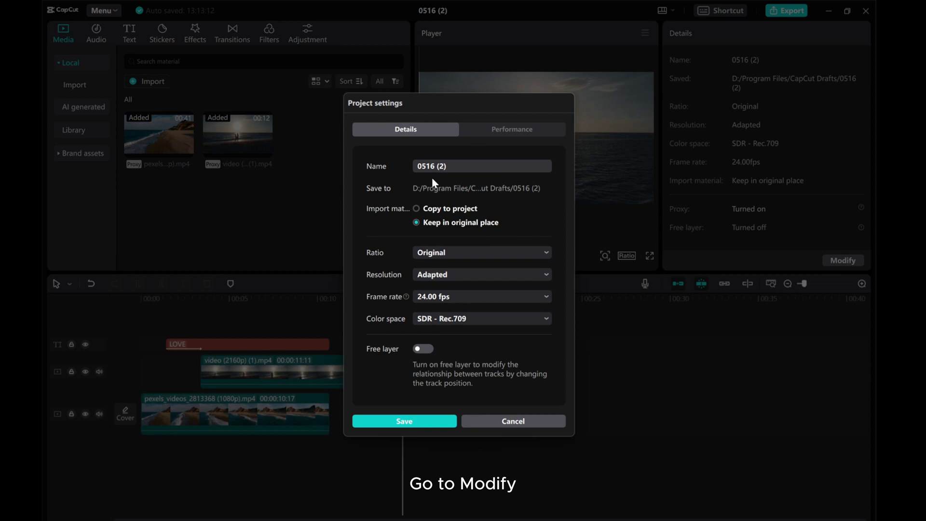
left_click(507, 135)
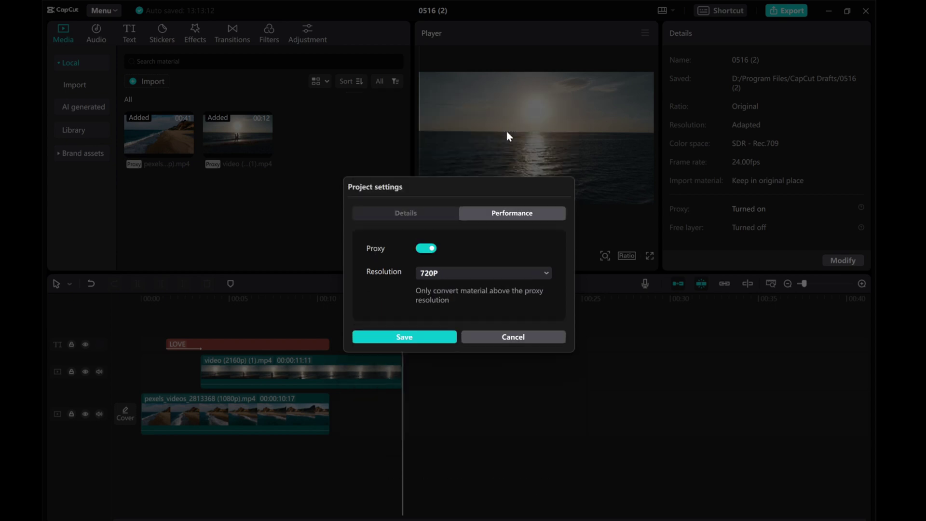
left_click(407, 213)
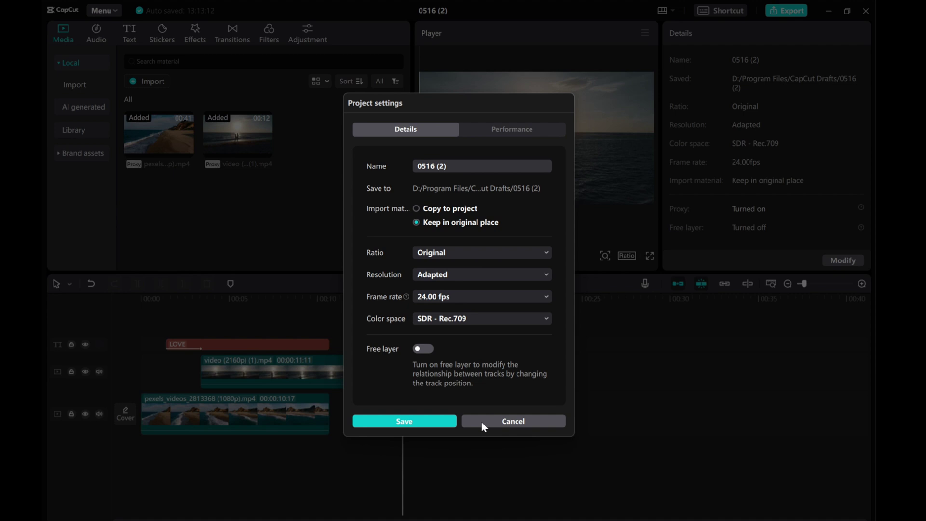
left_click(423, 350)
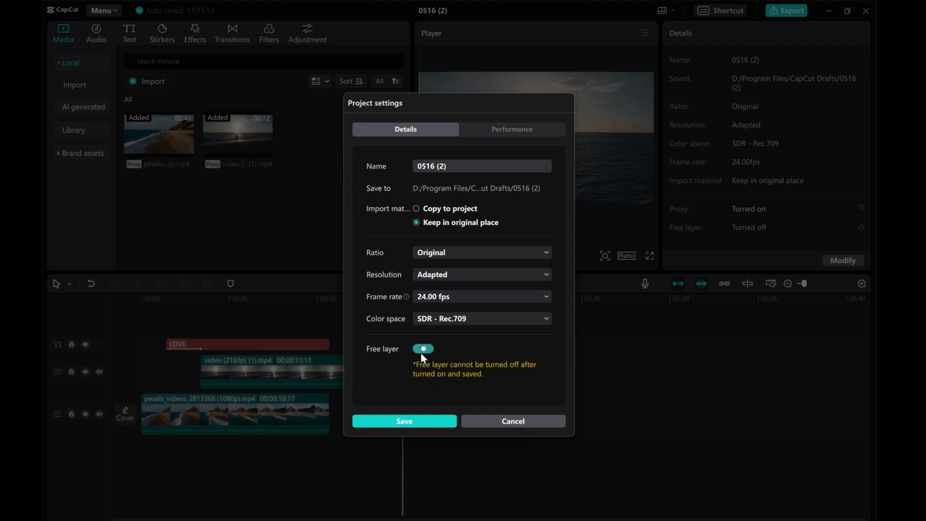
left_click(421, 422)
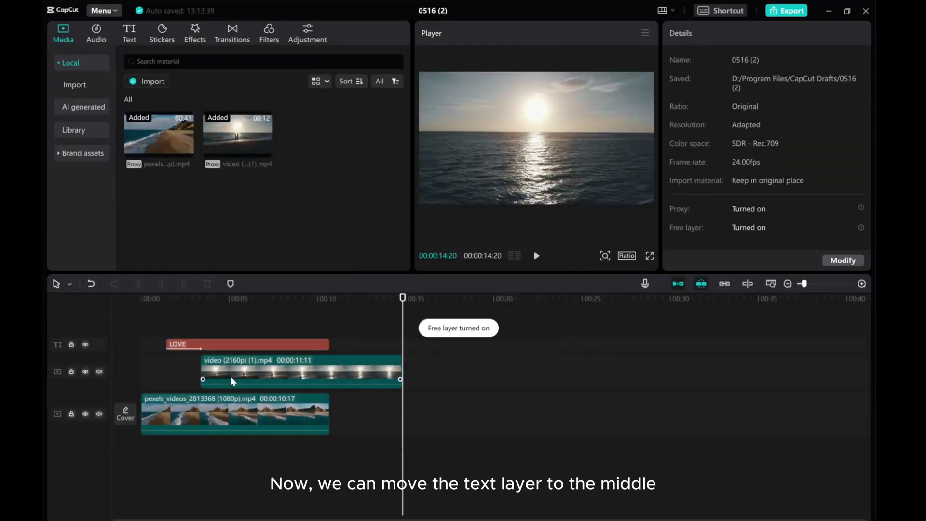
Move the sunset video track above the LOVE text and select it at 00:00:03:09.
left_click_drag(230, 375, 230, 331)
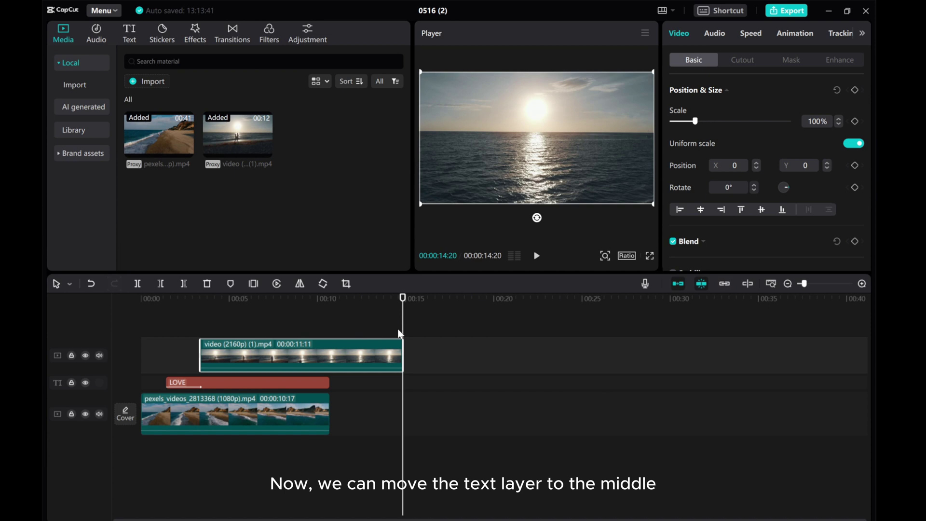
left_click_drag(399, 333, 202, 321)
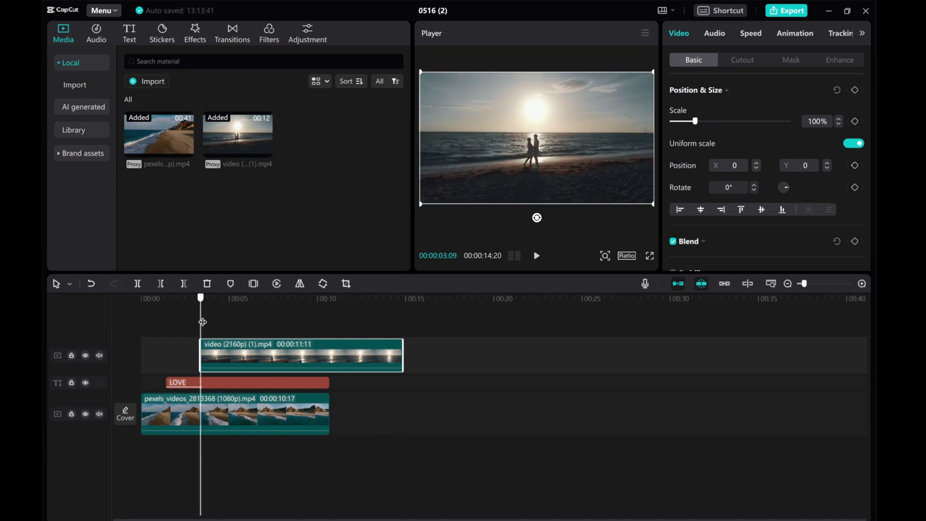
mouse_move(242, 354)
left_mouse_down()
mouse_move(253, 355)
mouse_move(241, 353)
left_mouse_up()
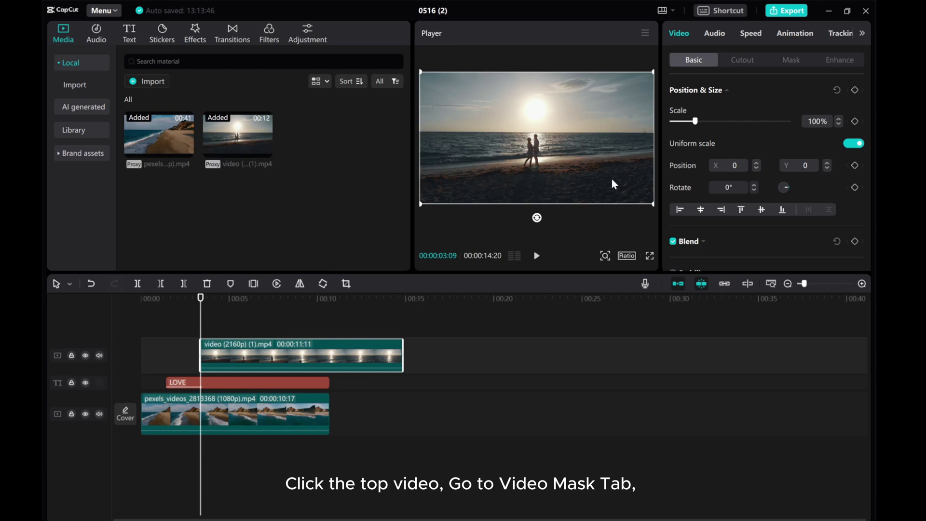
Apply a Circle mask to the sunset video, fit it inside the O, and keyframe it.
left_click(791, 59)
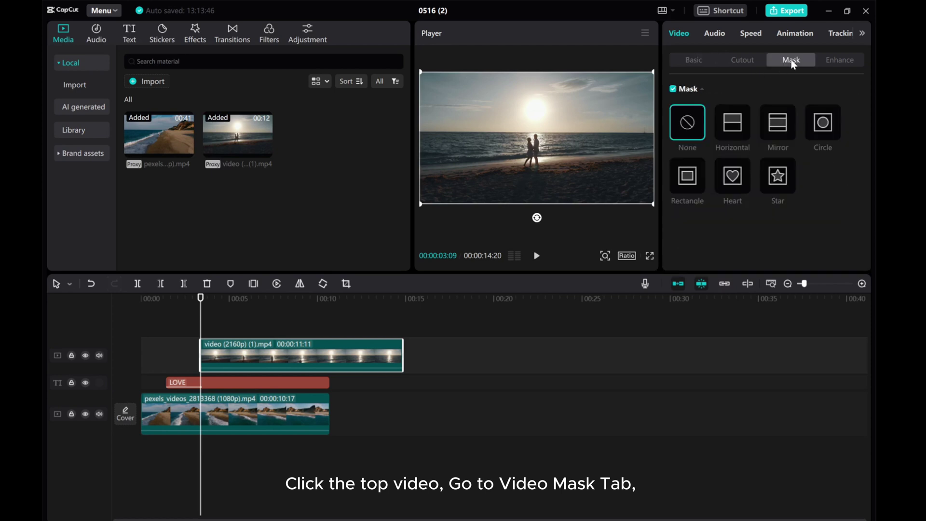
left_click(824, 125)
left_click_drag(557, 153, 534, 144)
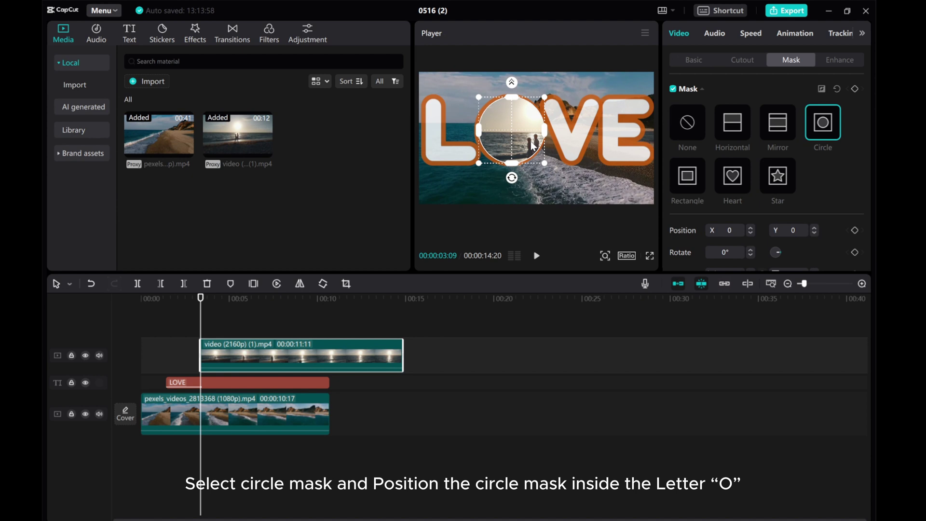
left_click_drag(545, 96, 527, 114)
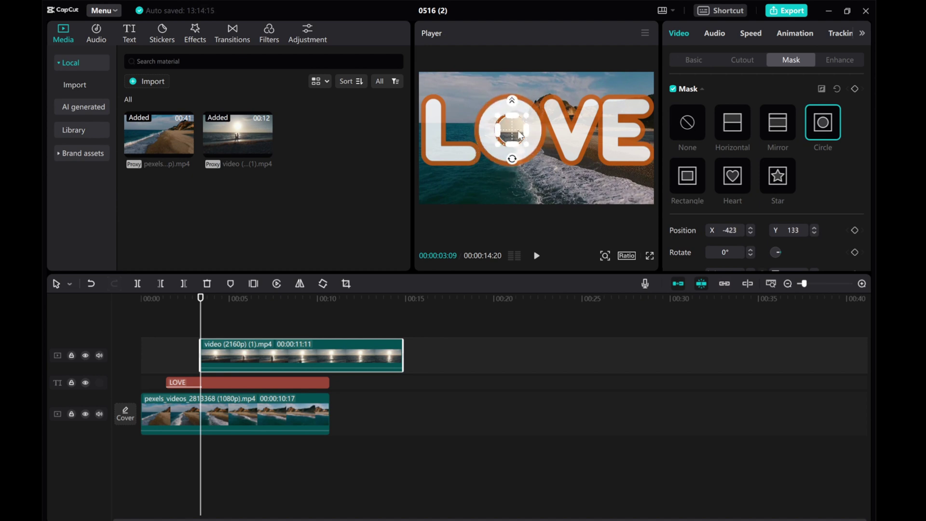
scroll(522, 145, "up", 5)
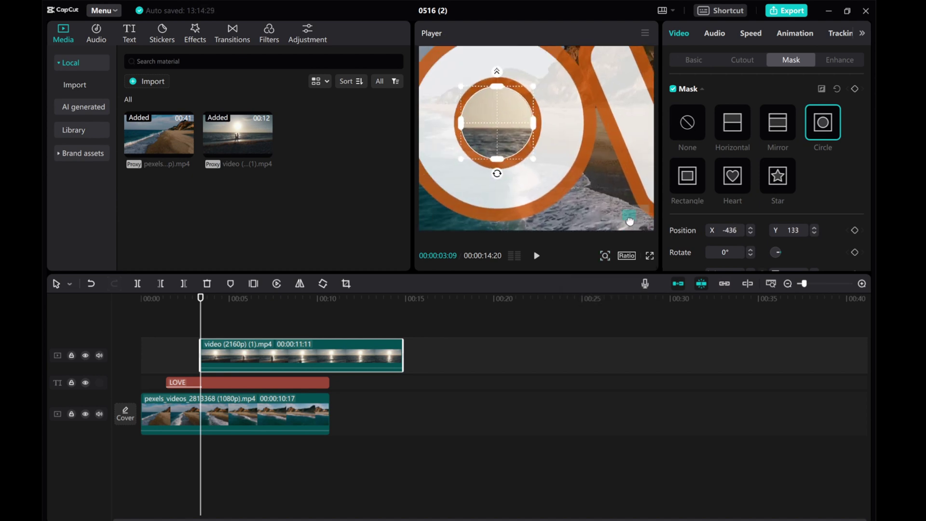
left_click_drag(536, 167, 532, 158)
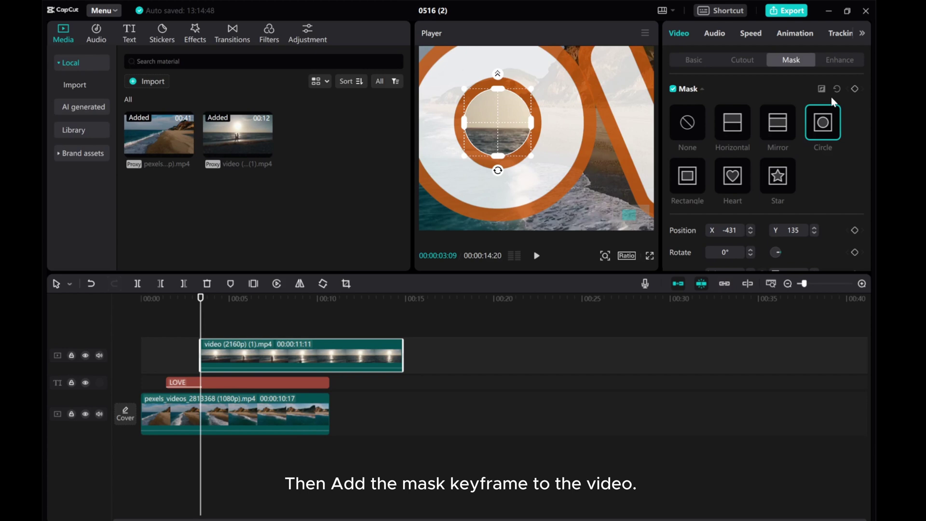
left_click(855, 89)
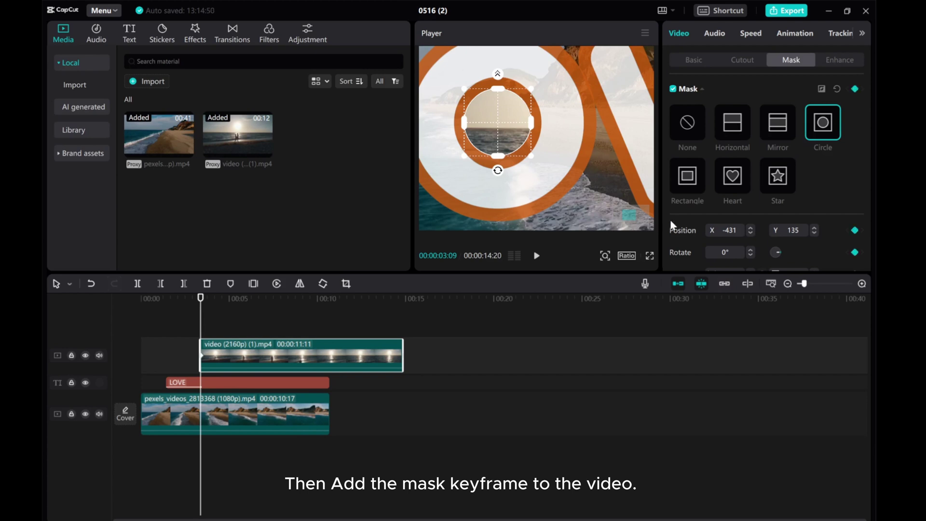
left_click(198, 316)
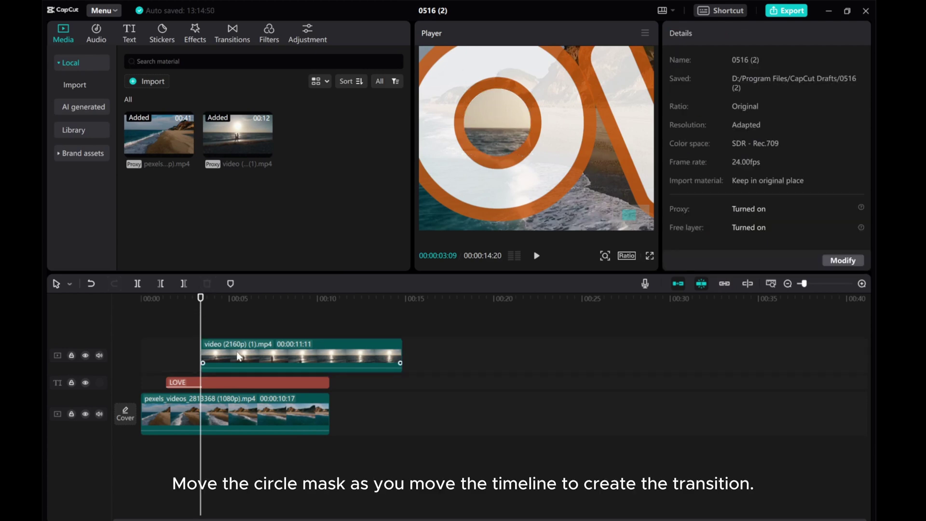
From 00:00:03:13, enlarge the circle mask step by step as the zoom progresses.
left_click(239, 356)
left_click(207, 328)
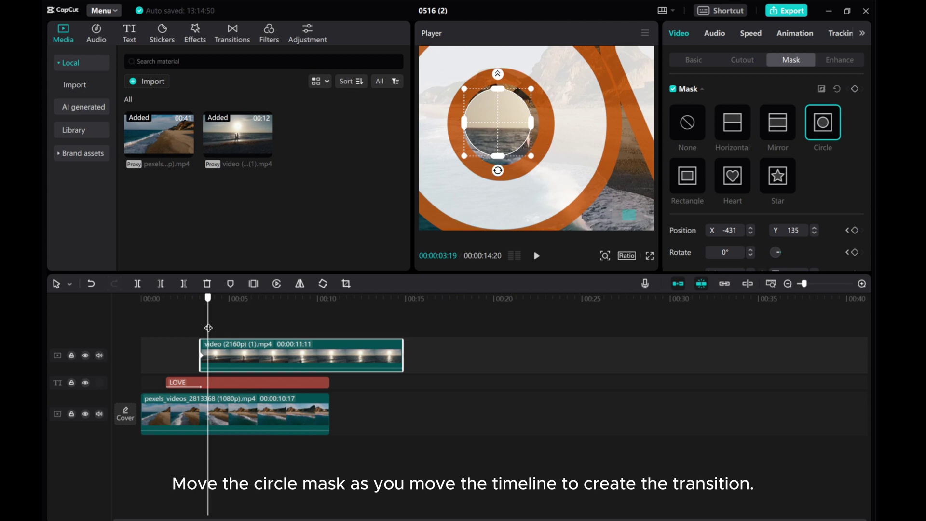
left_click(201, 326)
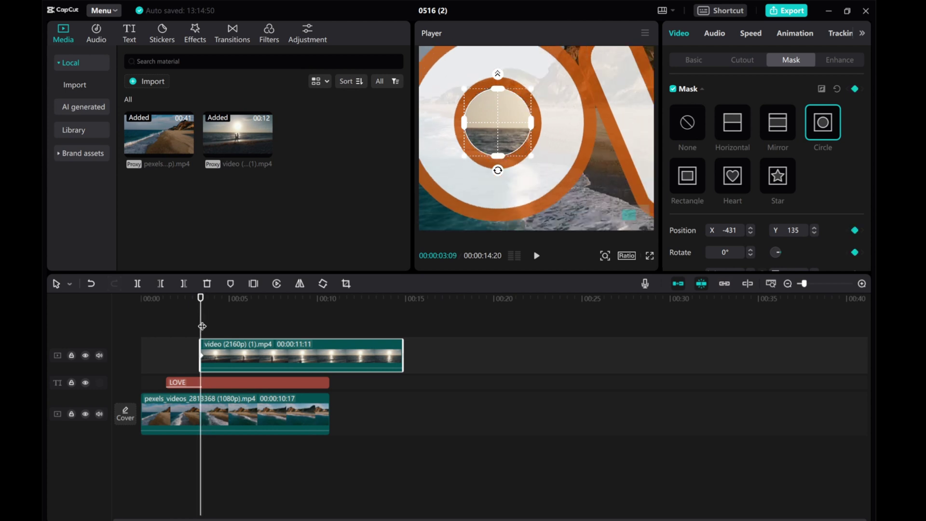
left_click(203, 327)
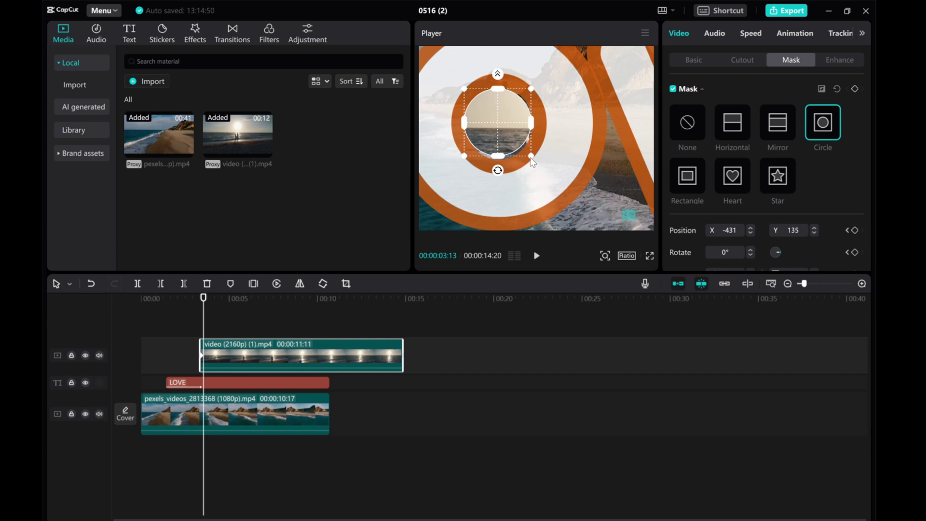
left_click_drag(532, 161, 539, 164)
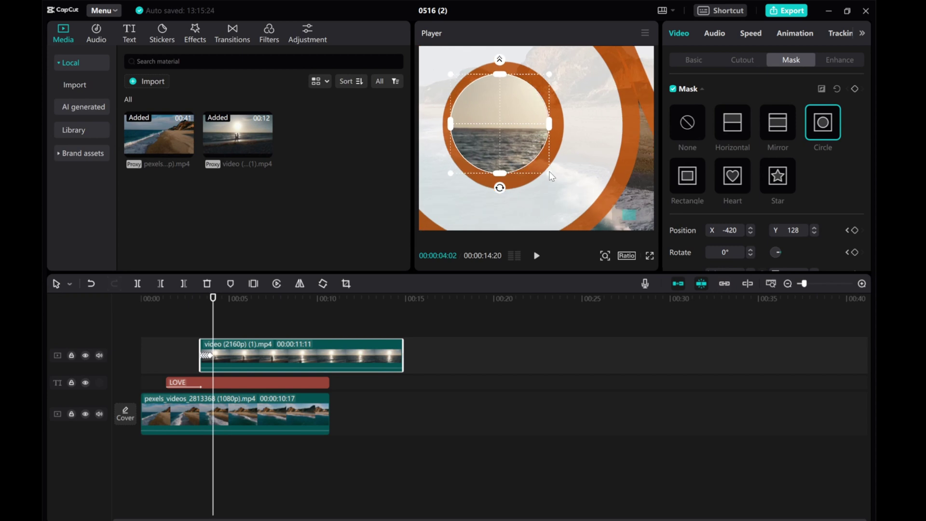
left_click_drag(545, 168, 553, 178)
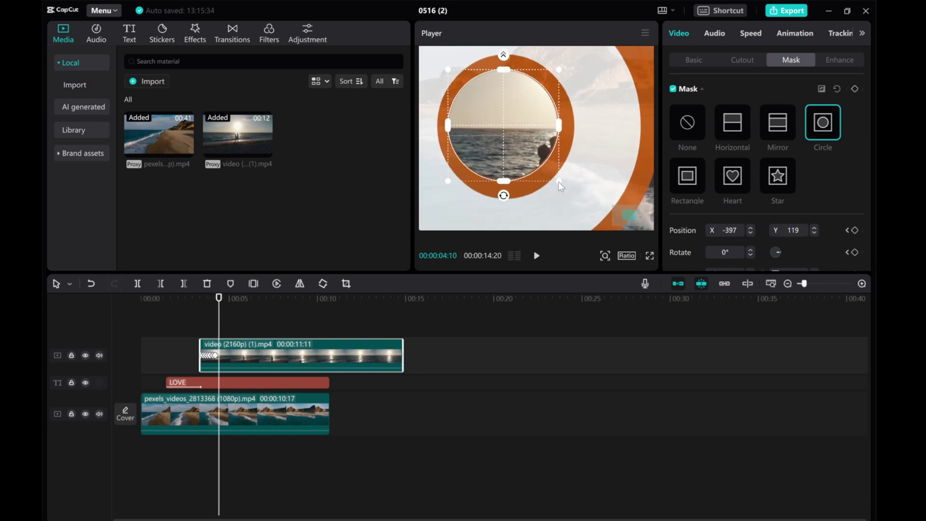
left_click_drag(558, 182, 598, 210)
Expand the mask until the sunset video fills the whole frame, then scrub back to check.
left_click(604, 255)
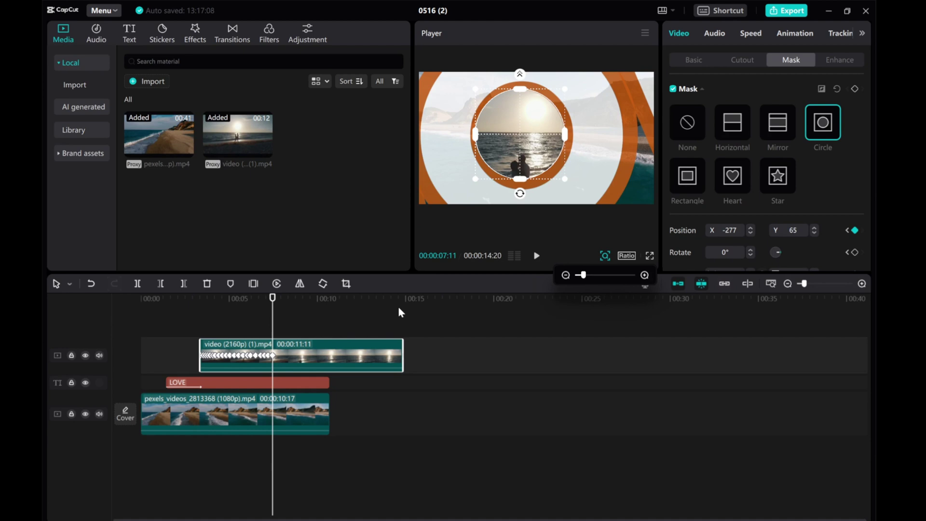
left_click_drag(565, 179, 622, 231)
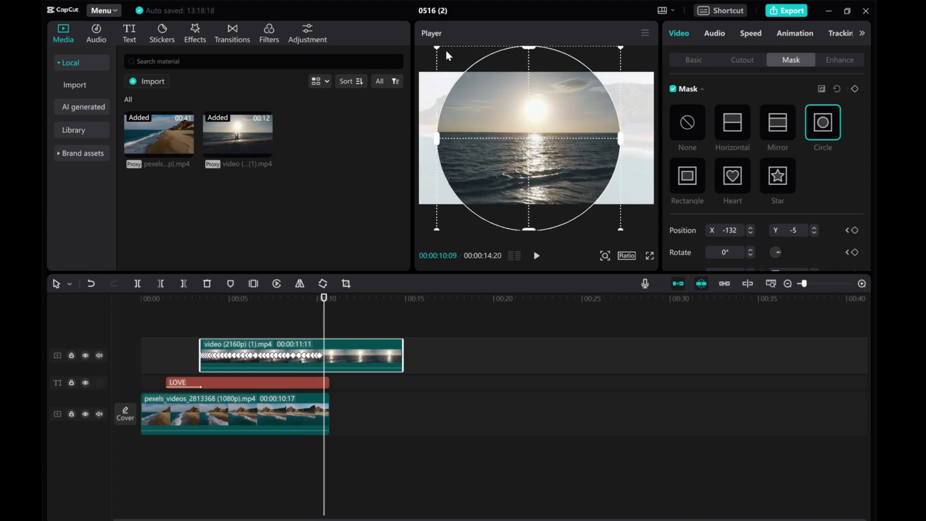
left_click_drag(437, 47, 424, 43)
left_click_drag(633, 139, 692, 138)
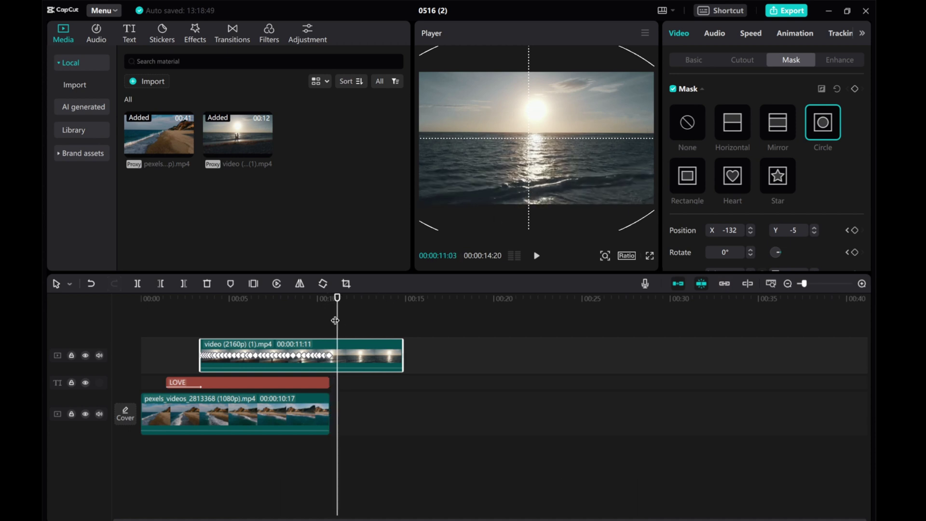
left_click_drag(337, 319, 112, 288)
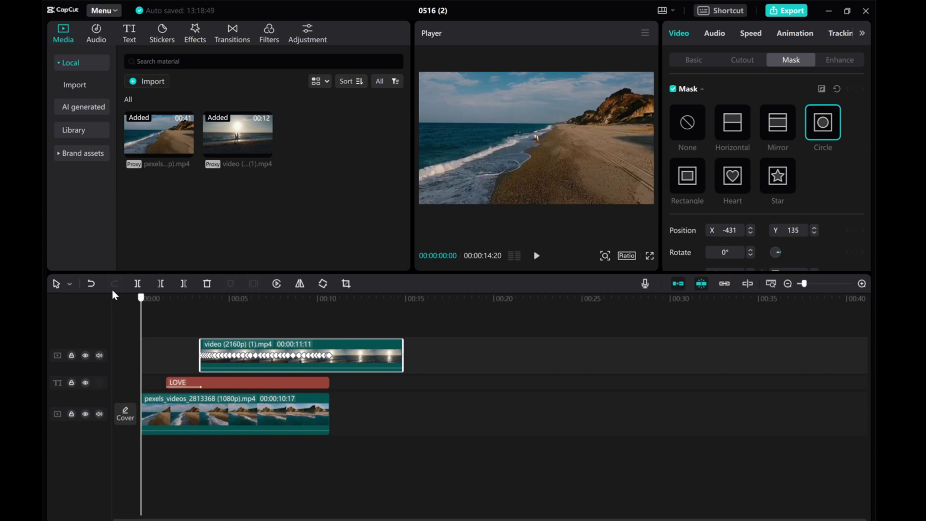
left_click(159, 326)
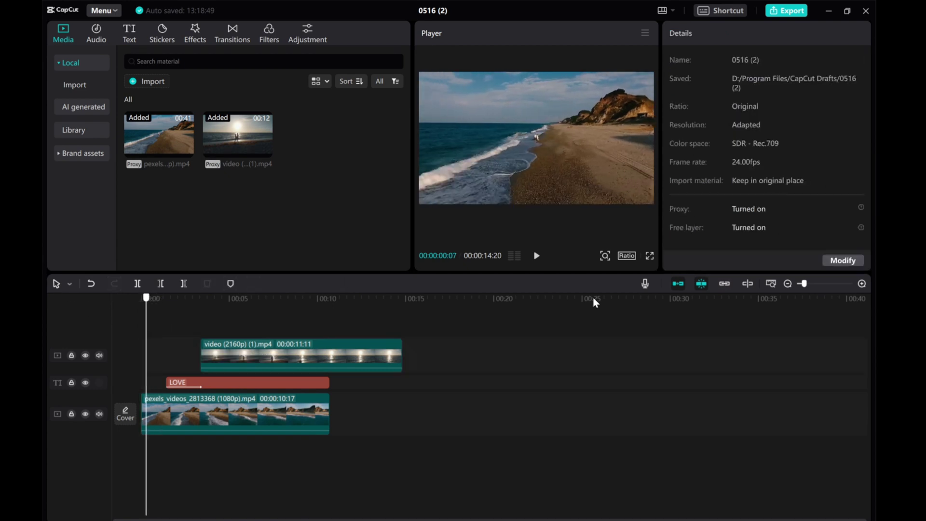
left_click(537, 256)
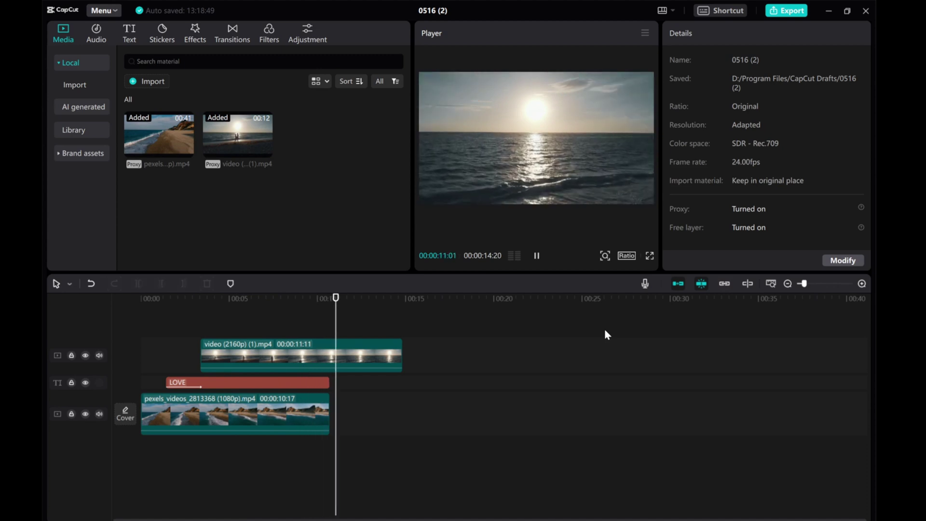
key("space")
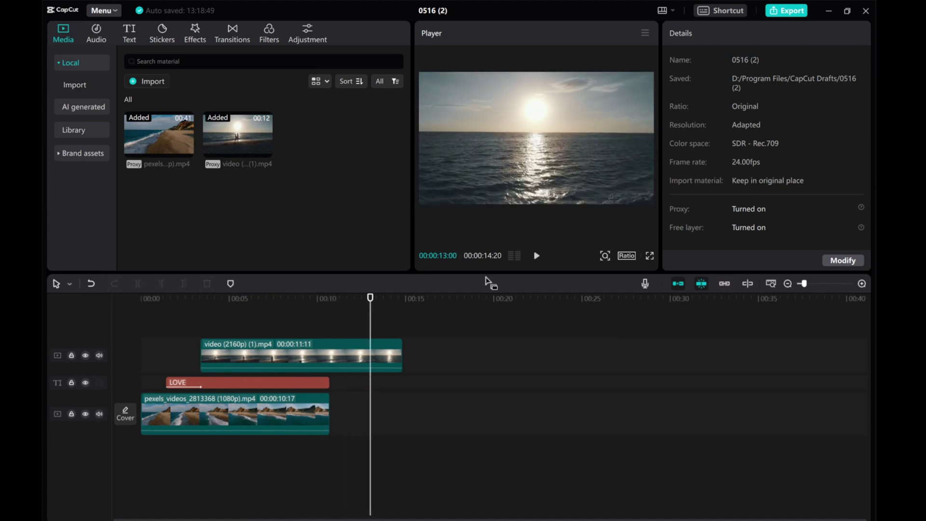
left_click(218, 352)
Give the sunset clip inside the LOVE text a 0.5s Fade In entrance animation.
left_click_drag(368, 324, 200, 318)
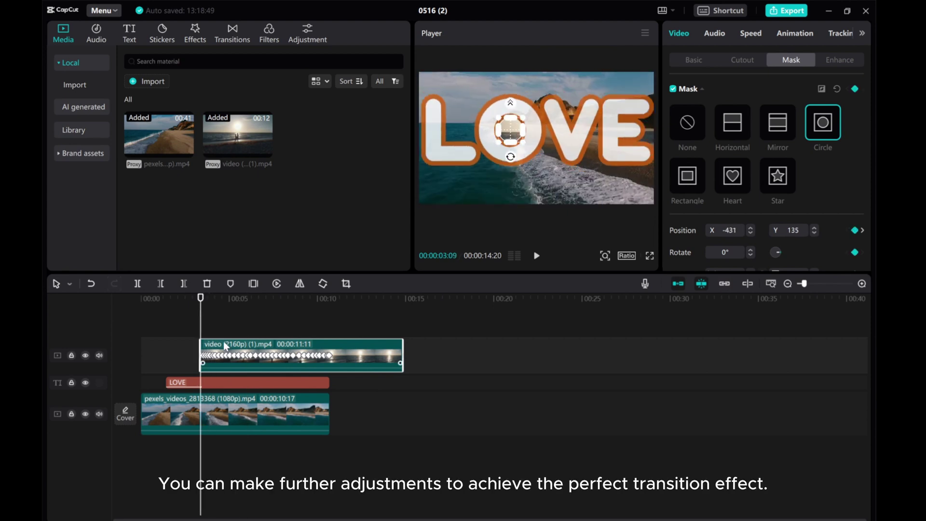
left_click(803, 35)
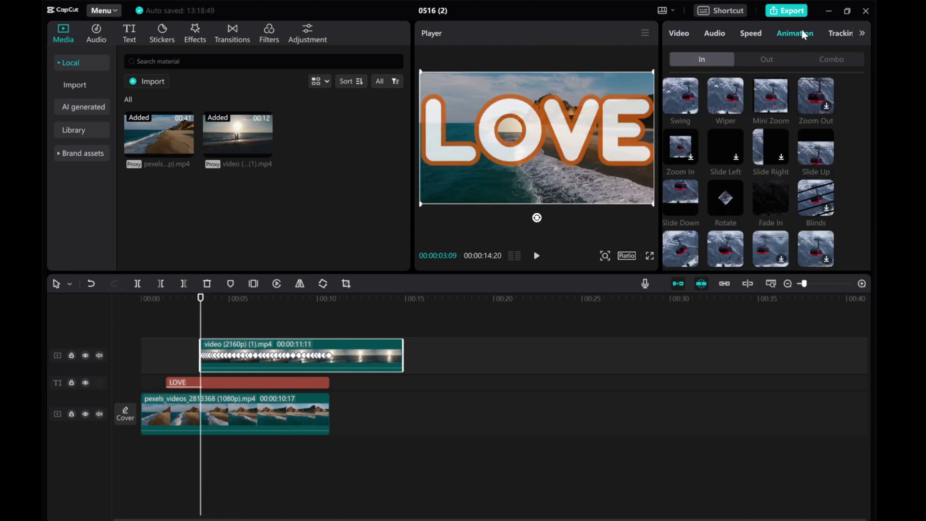
scroll(785, 183, "down", 2)
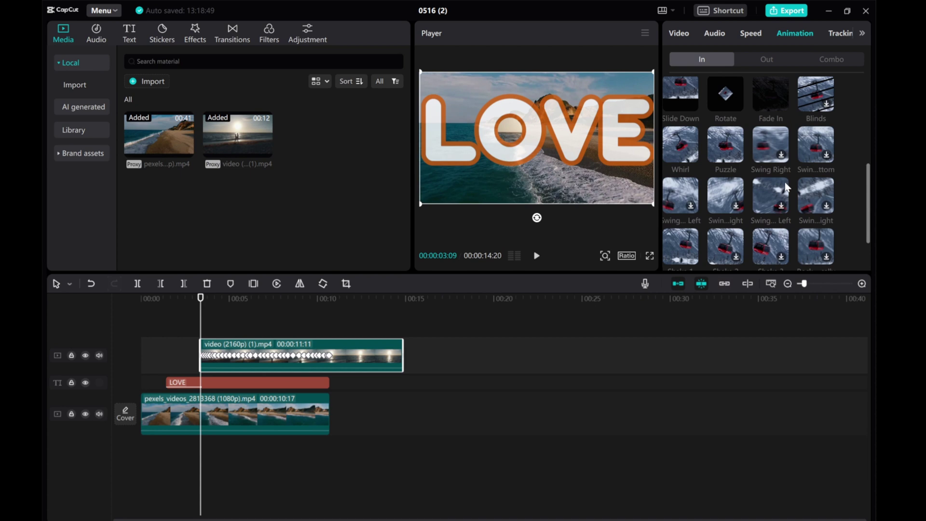
scroll(783, 189, "up", 1)
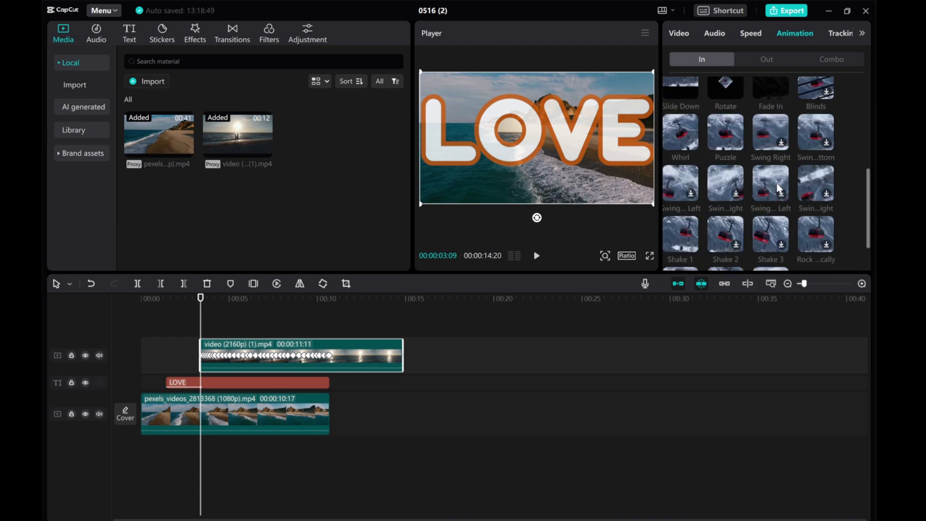
scroll(771, 193, "down", 2)
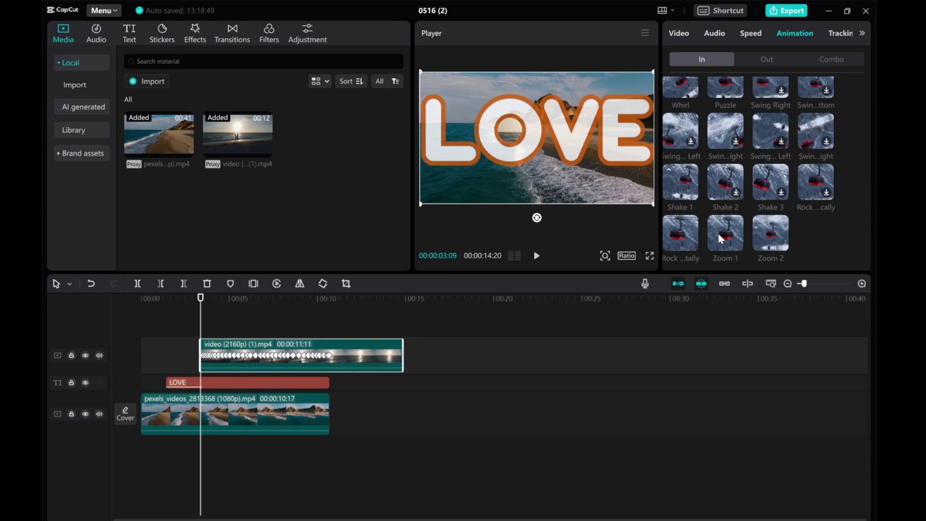
scroll(717, 237, "up", 3)
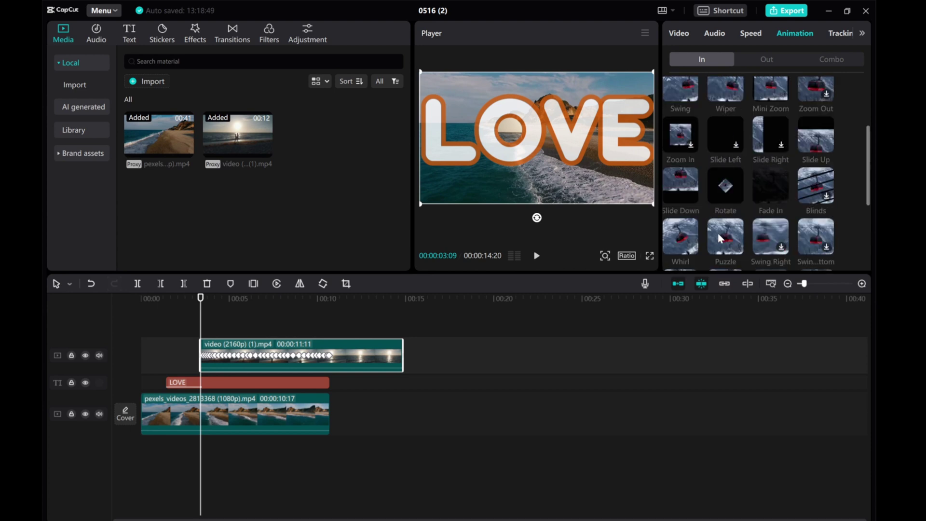
left_click(769, 191)
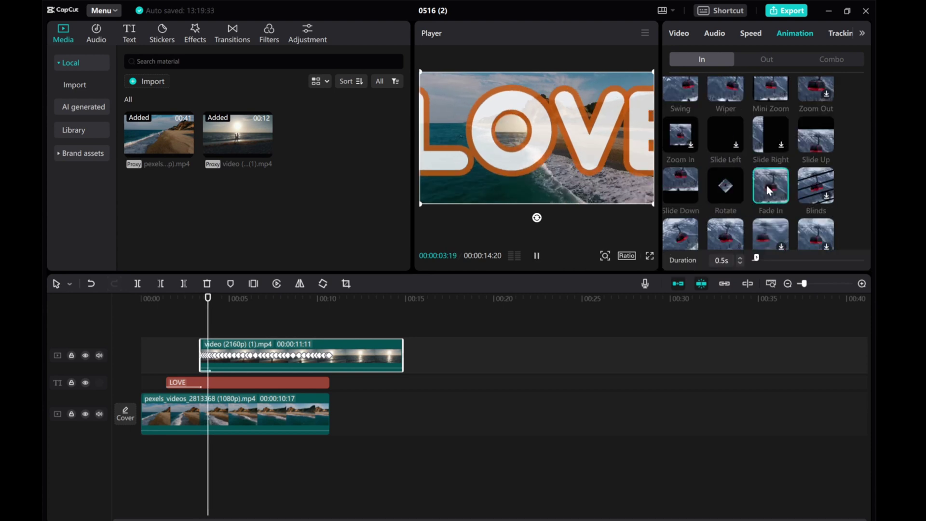
left_click(740, 257)
left_click(740, 257)
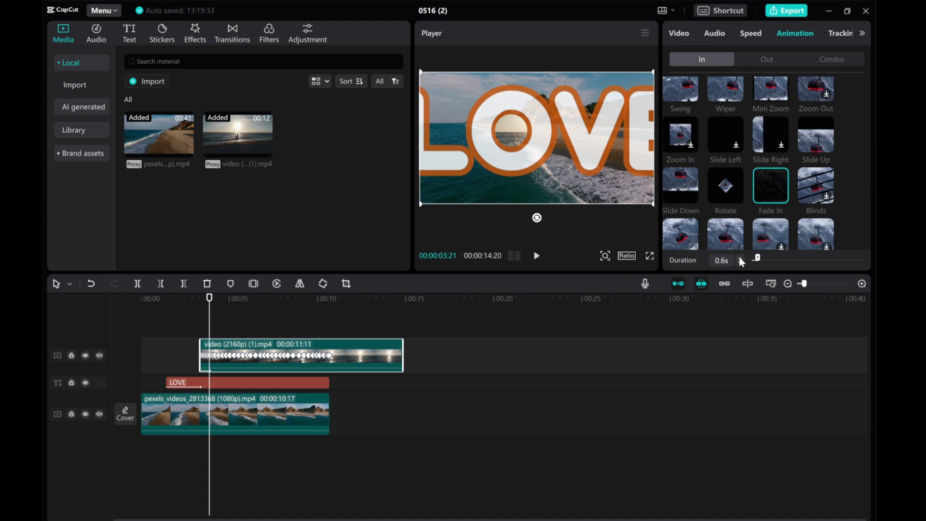
left_click(738, 256)
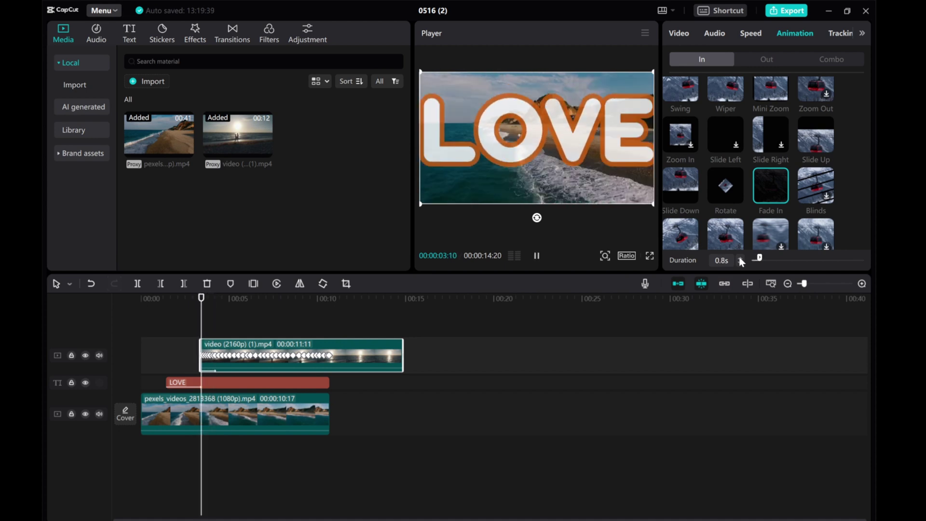
left_click(740, 263)
left_click(740, 263)
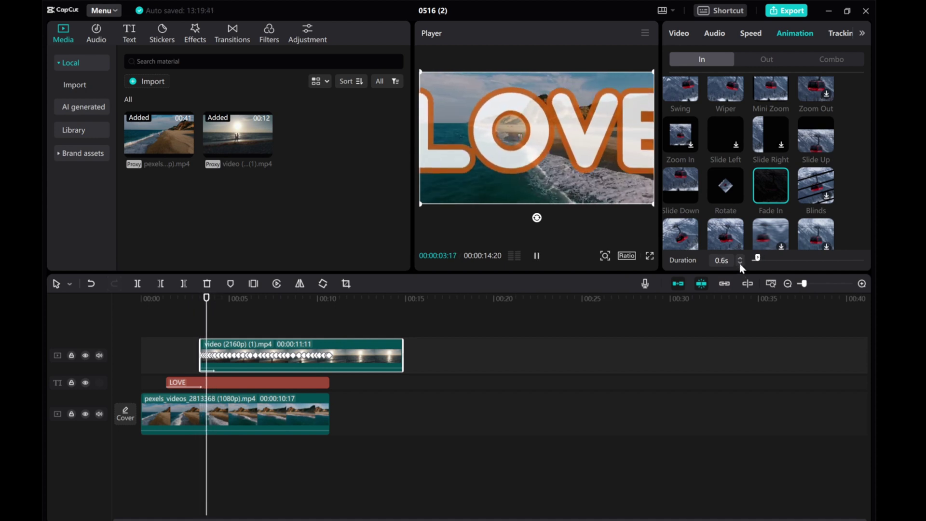
left_click(740, 263)
left_click_drag(212, 313, 44, 282)
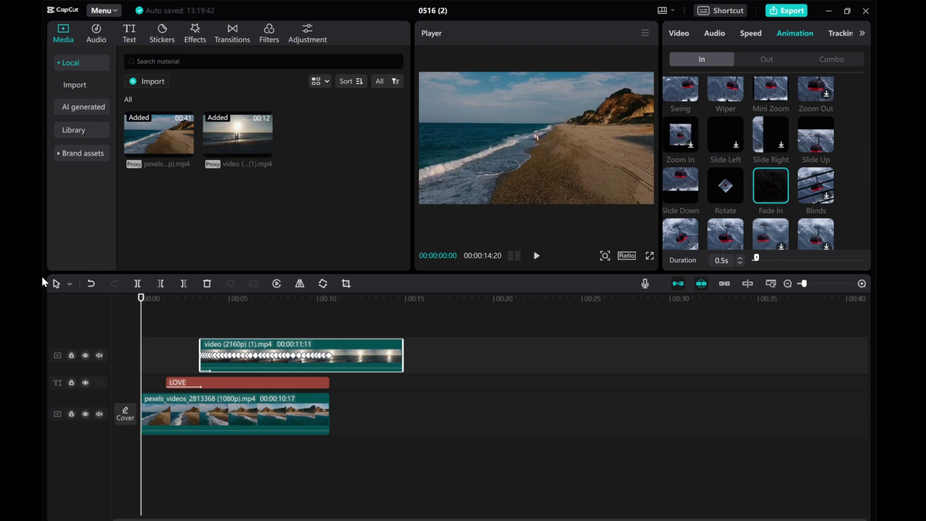
left_click(539, 261)
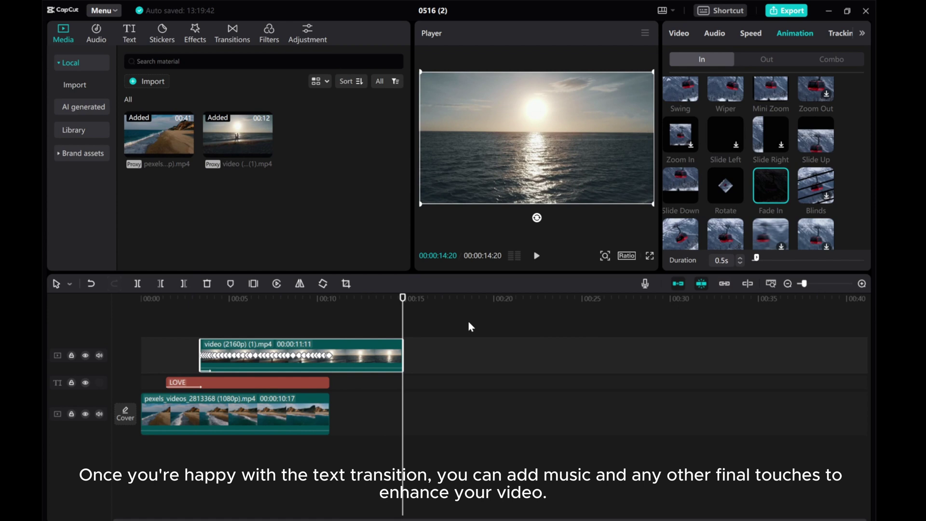
left_click_drag(404, 313, 41, 279)
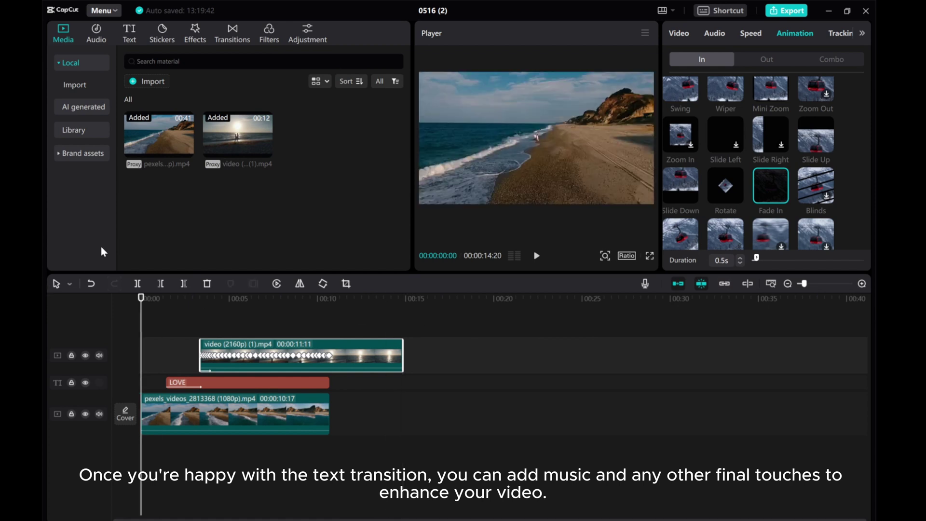
Add the song 'A fashionable song where time passes slowly' and preview it with the video.
left_click(95, 41)
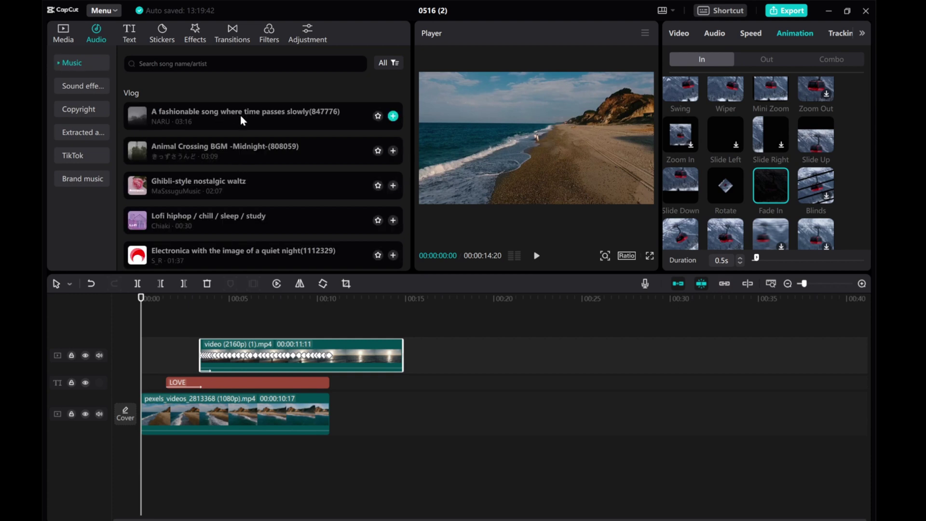
left_click(393, 116)
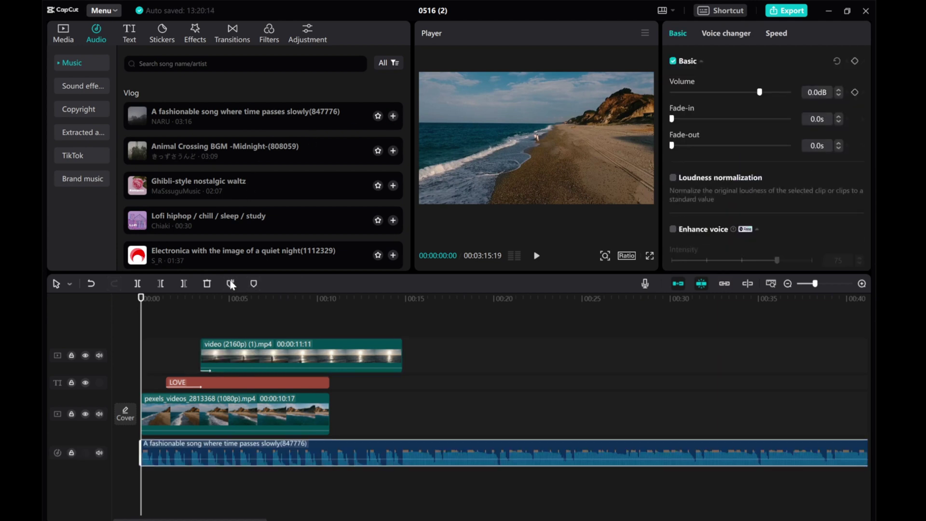
left_click(537, 260)
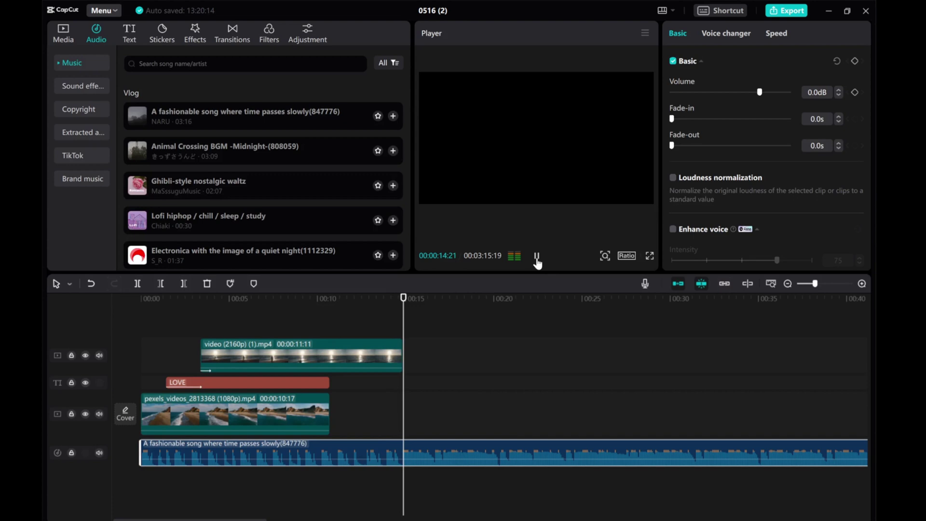
left_click(537, 257)
Cut off the music beyond the video's end and return to the timeline start.
left_click_drag(408, 349, 405, 347)
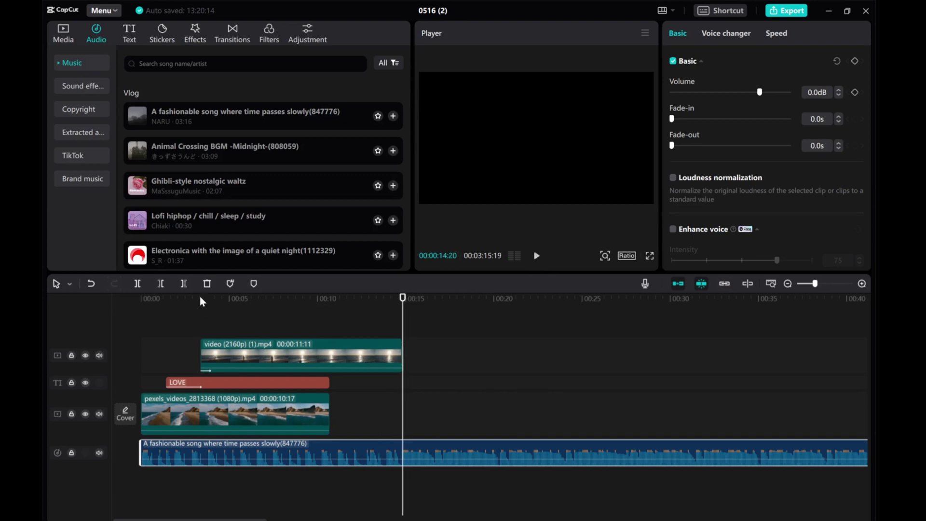
left_click(184, 285)
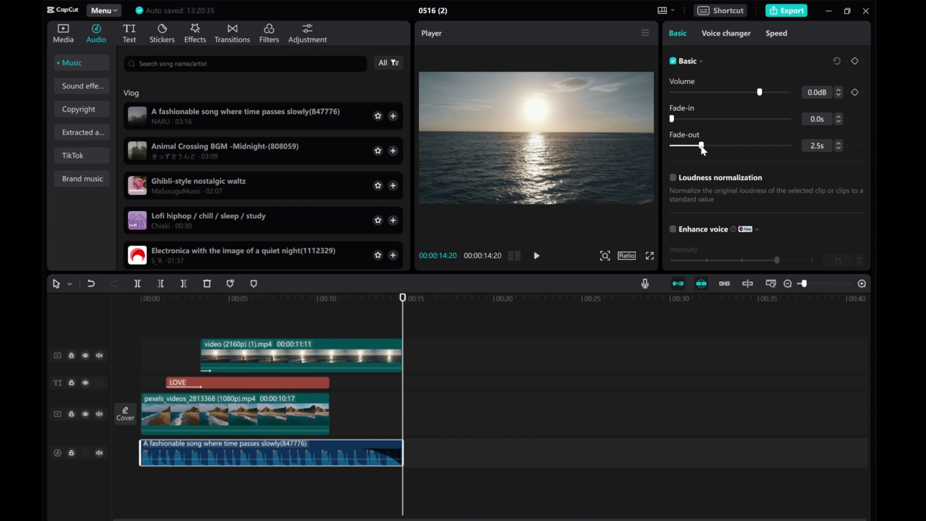
key("Home")
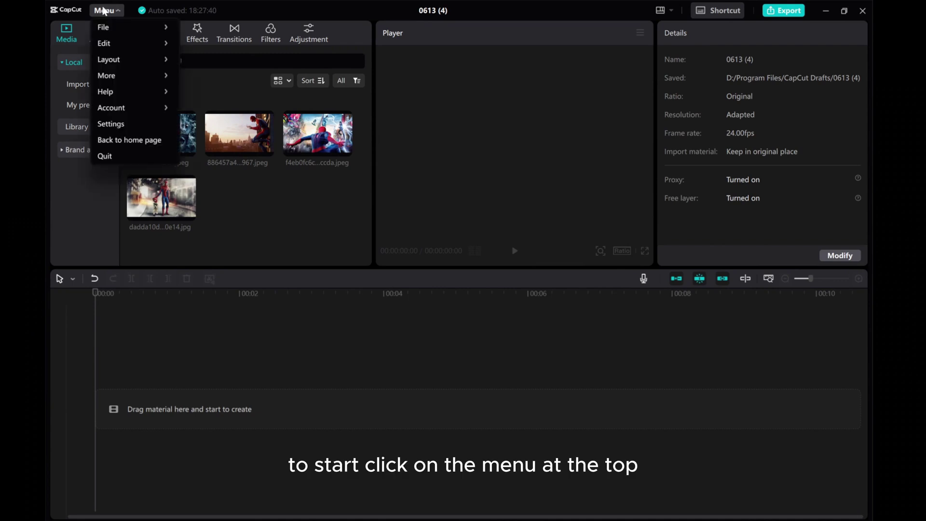
Set the default image duration to 4 in the Edit settings and save.
left_click(116, 124)
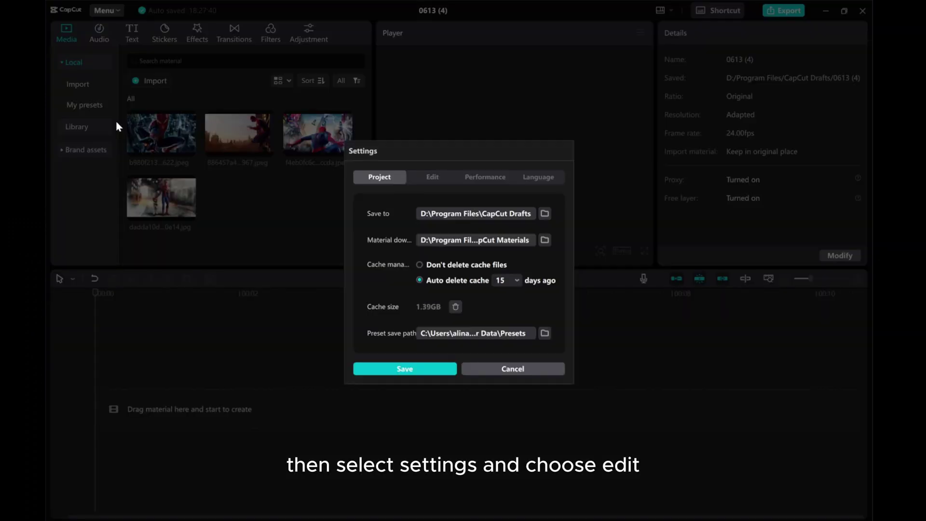
left_click(433, 177)
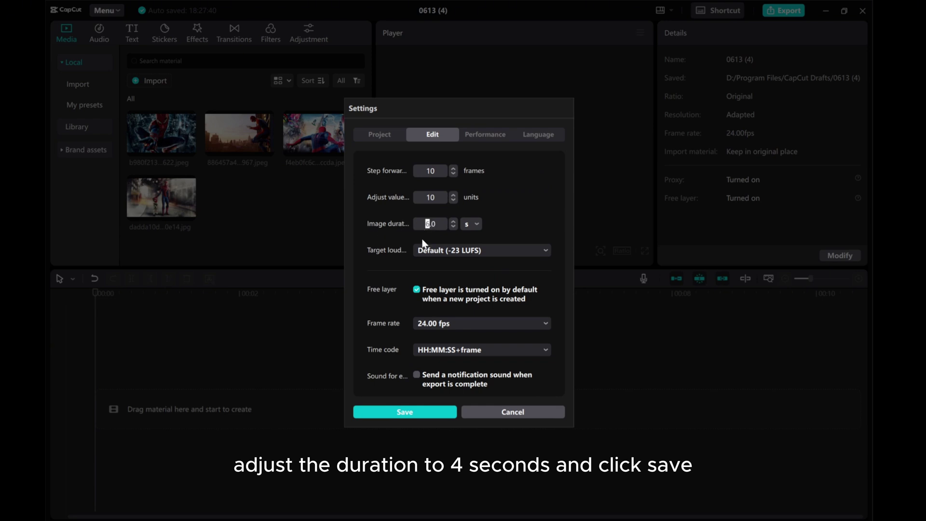
type("4")
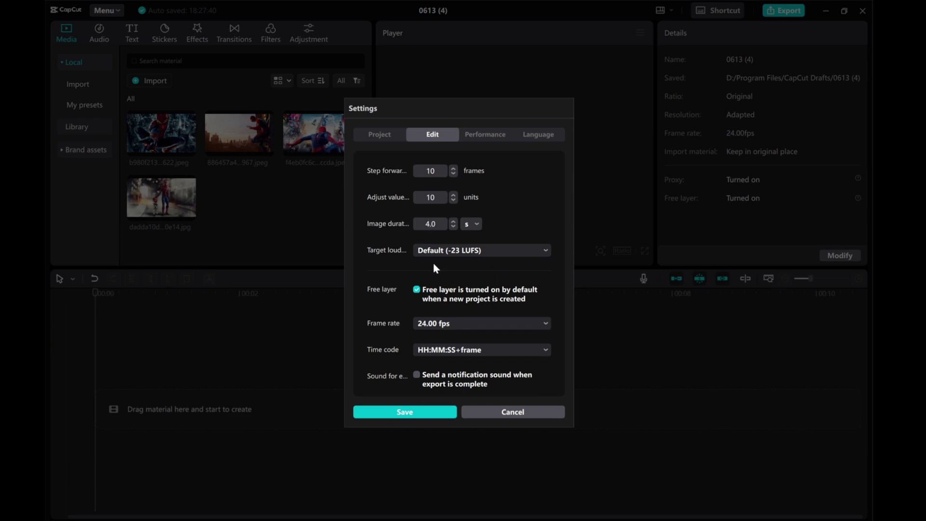
left_click(417, 412)
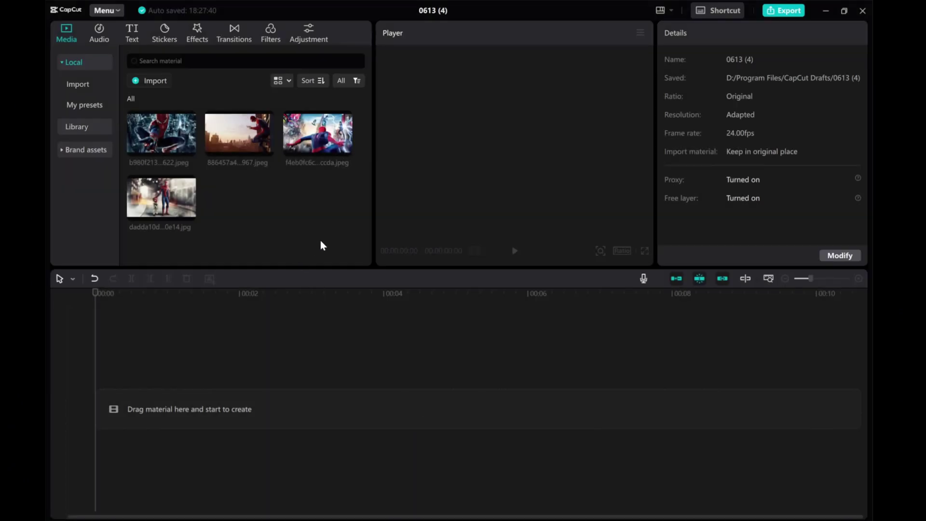
Layer the second image on a new track at 1s and the boy-and-Spider-Man image above at 2s.
left_click_drag(350, 229, 162, 394)
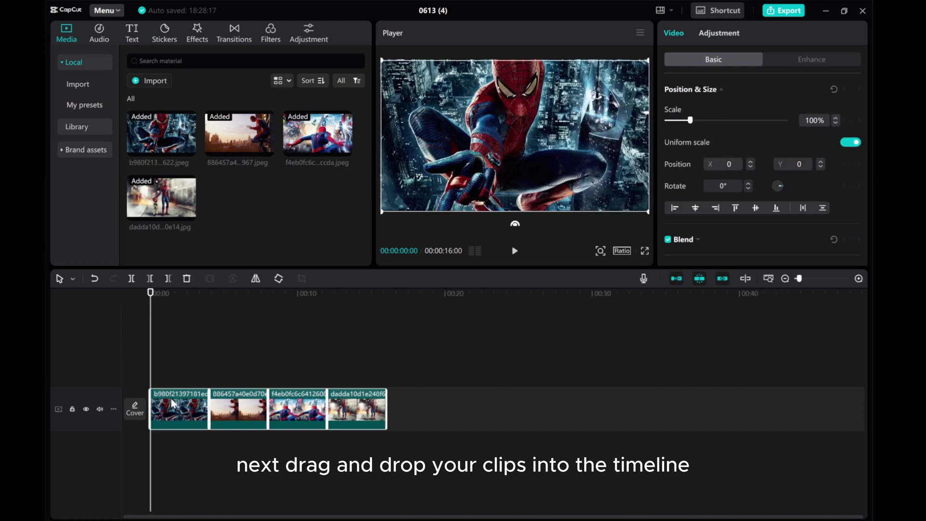
left_click(171, 398)
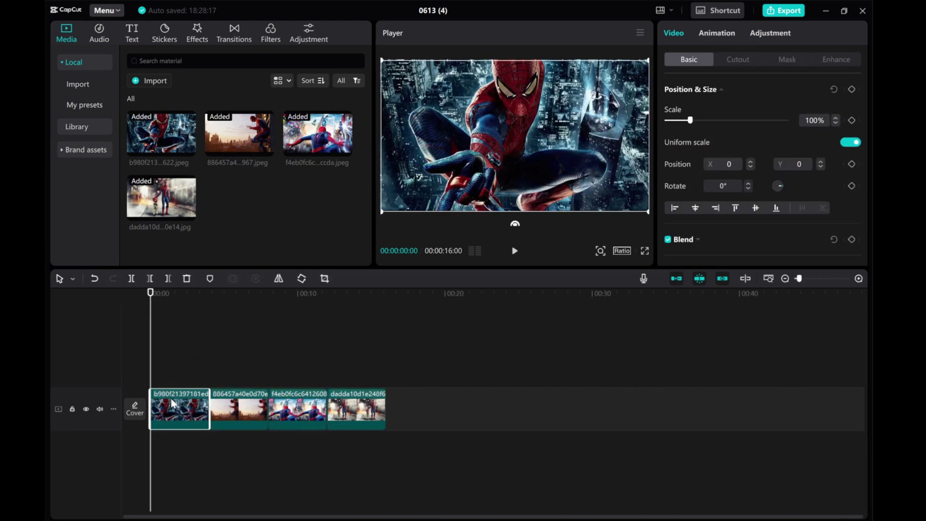
left_click(859, 279)
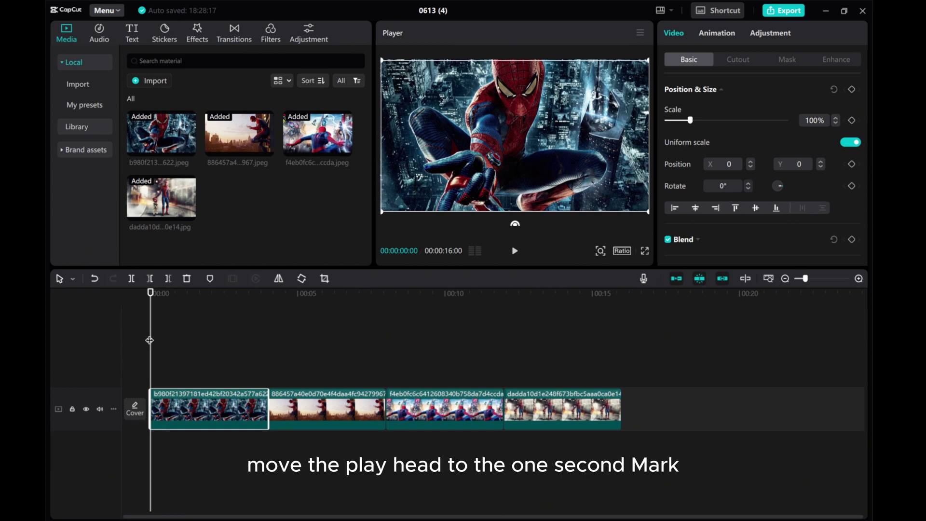
left_click_drag(150, 340, 180, 346)
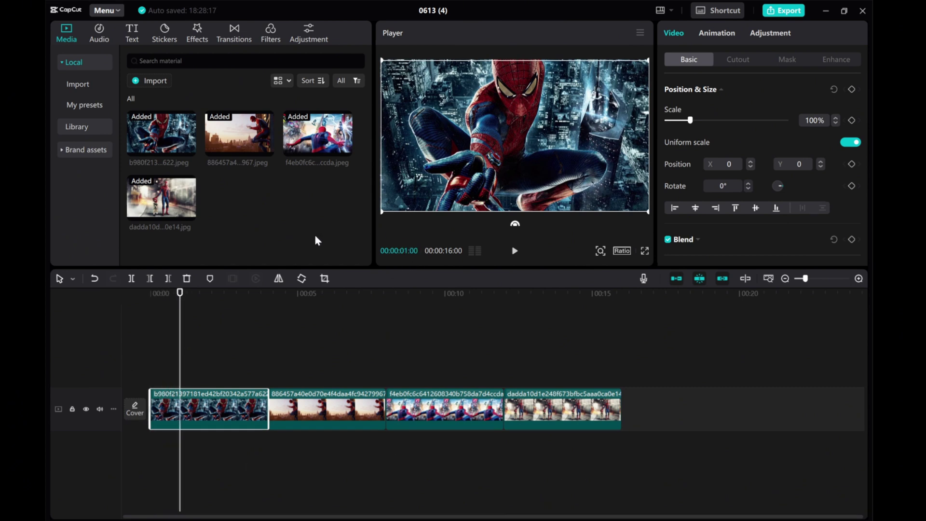
left_click_drag(321, 415, 237, 382)
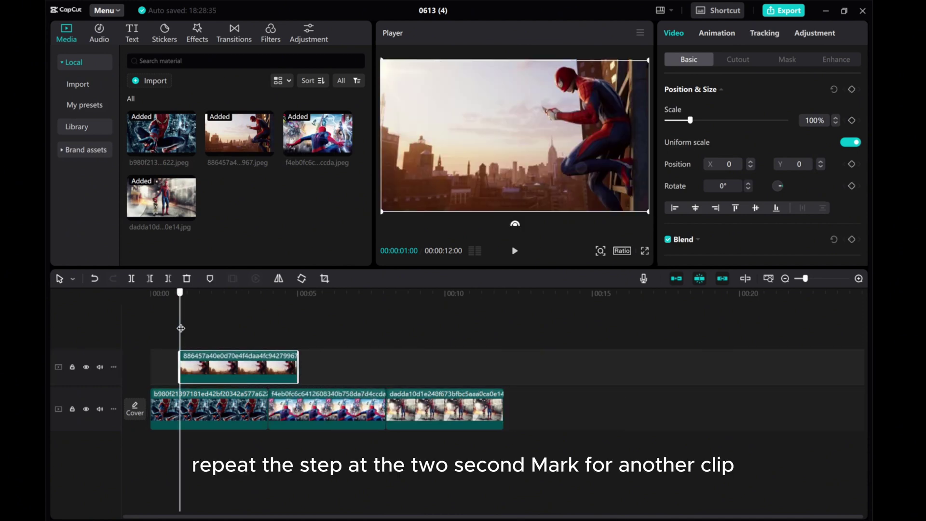
left_click_drag(181, 328, 213, 331)
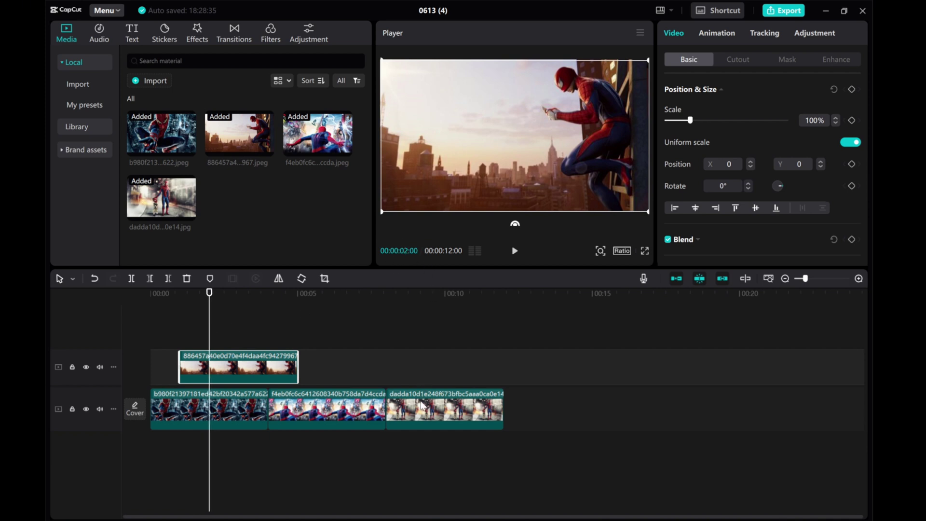
left_click_drag(421, 405, 242, 328)
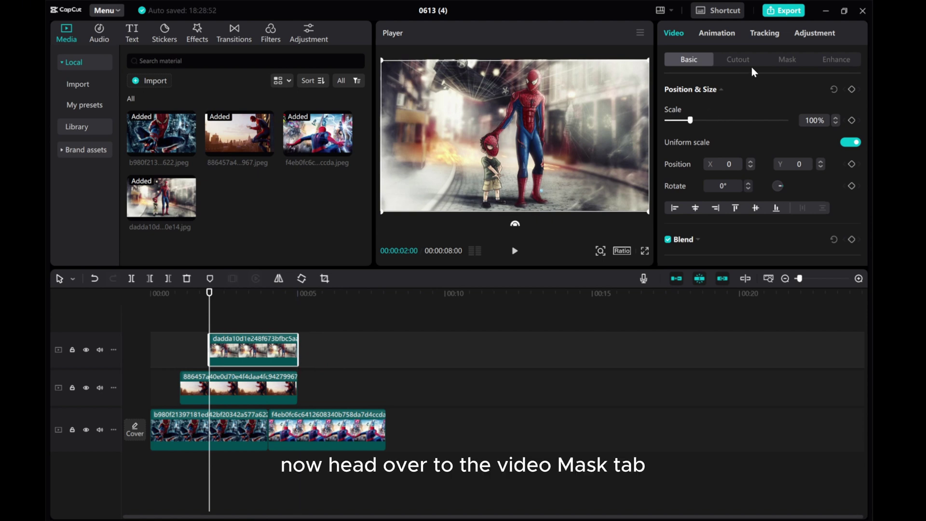
Give the top boy image a Horizontal mask rotated -90° and shift it left to X -694.
left_click(788, 57)
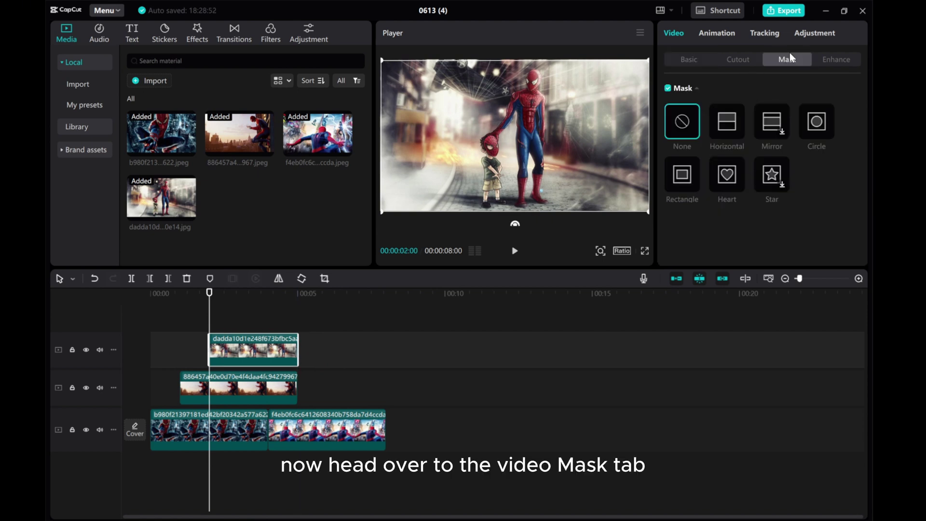
left_click(729, 127)
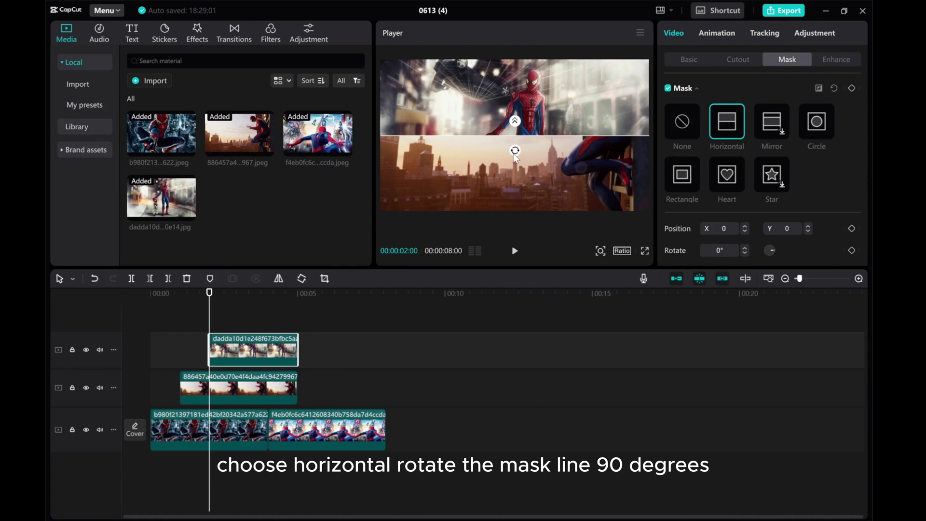
left_click_drag(515, 151, 563, 160)
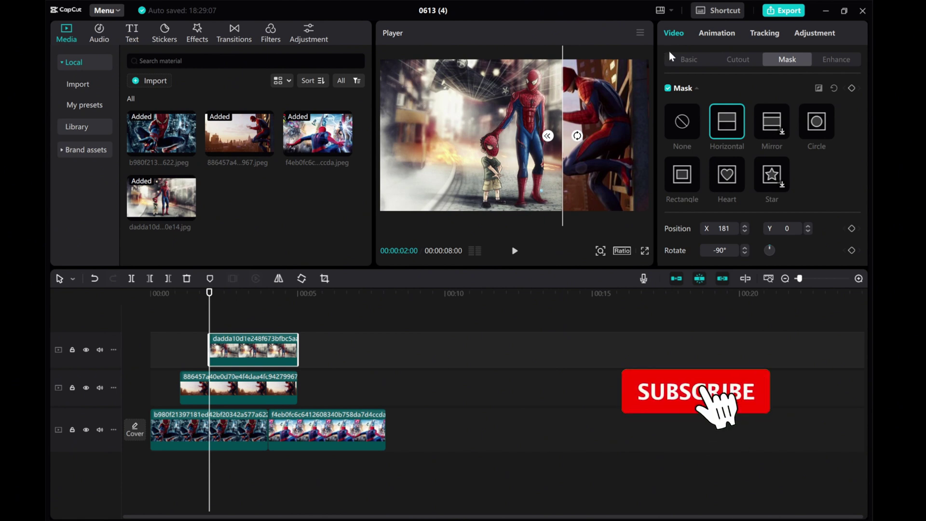
left_click(684, 63)
left_click_drag(508, 166, 472, 167)
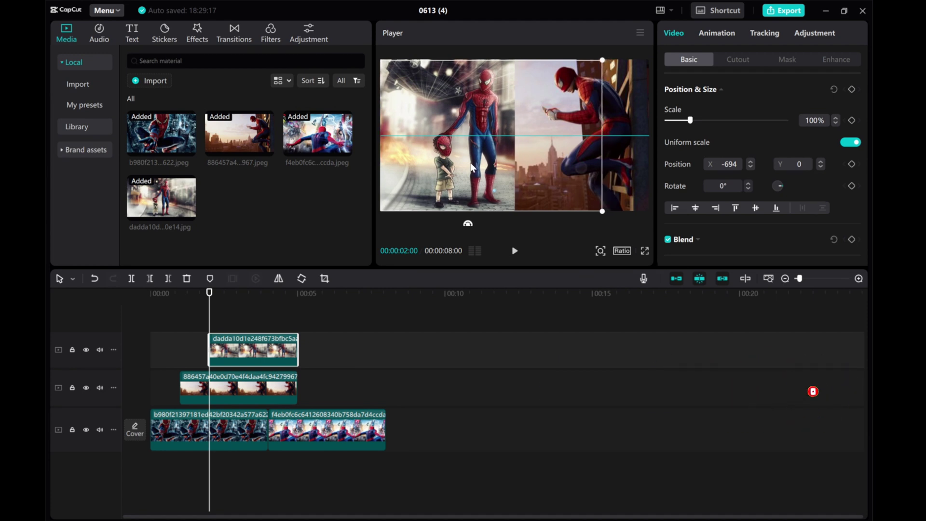
Apply a Horizontal mask rotated 90° to the middle Spider-Man-on-building image.
left_click(252, 384)
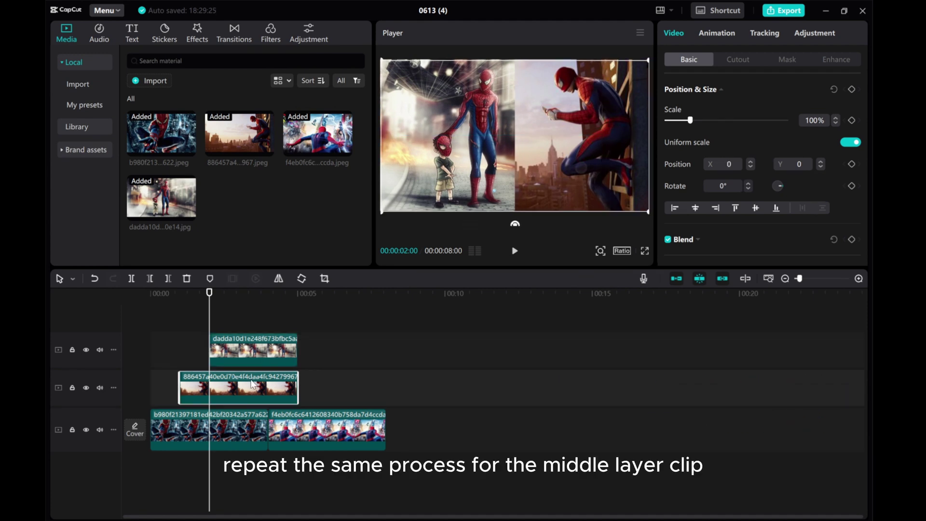
left_click(785, 60)
left_click(722, 125)
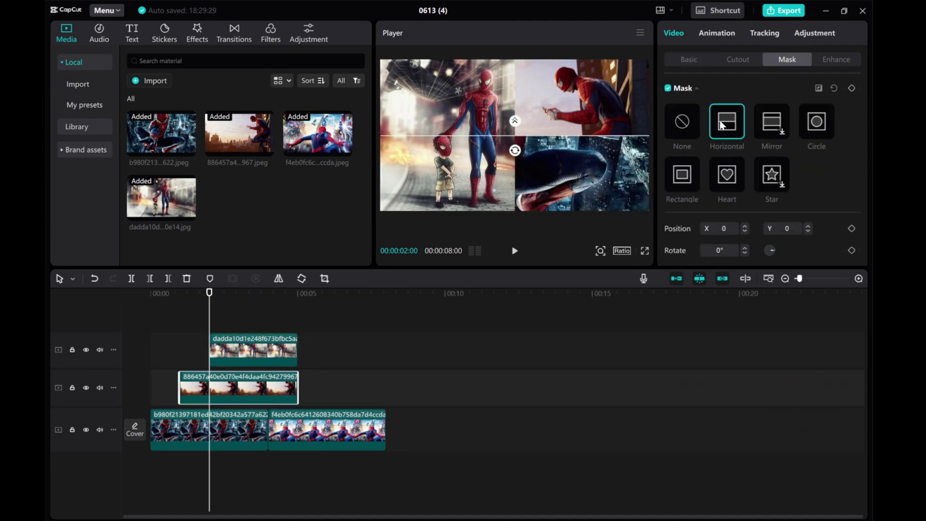
left_click_drag(512, 152, 499, 137)
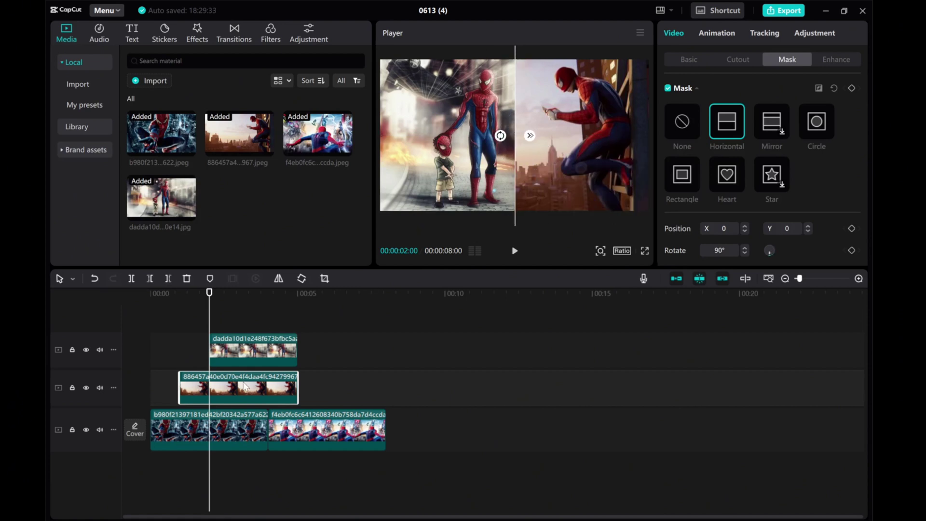
mouse_move(209, 325)
left_mouse_down()
mouse_move(143, 326)
mouse_move(308, 333)
mouse_move(212, 335)
left_mouse_up()
Apply the Fall Right combo animation to the middle-layer clip.
left_click(712, 30)
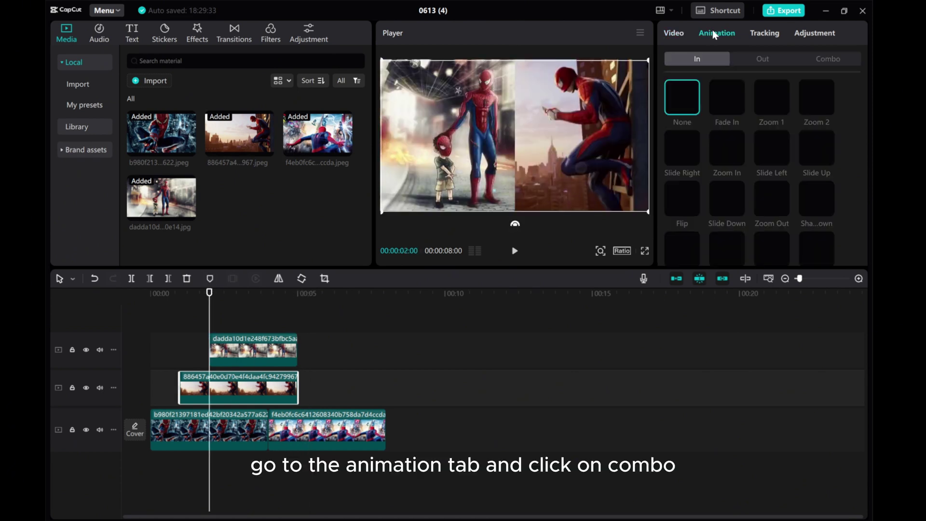
left_click(830, 60)
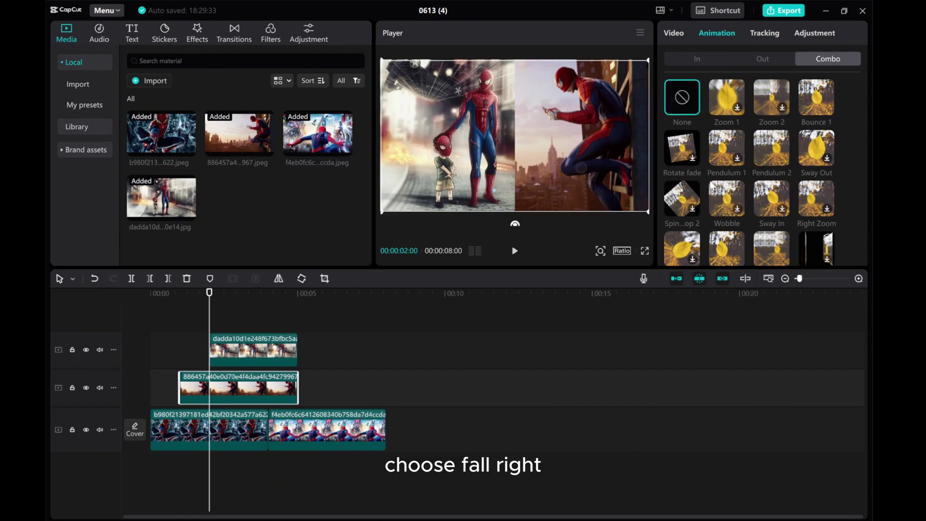
scroll(712, 186, "down", 2)
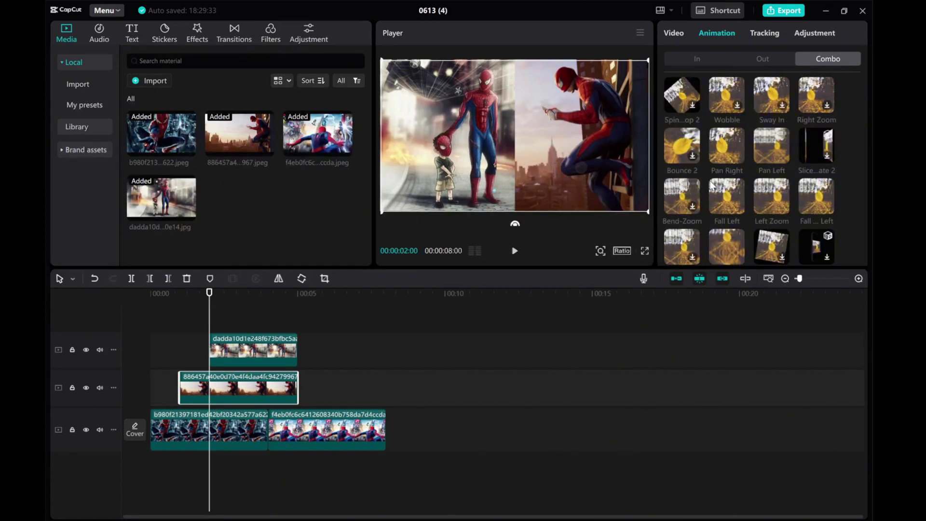
scroll(712, 186, "down", 1)
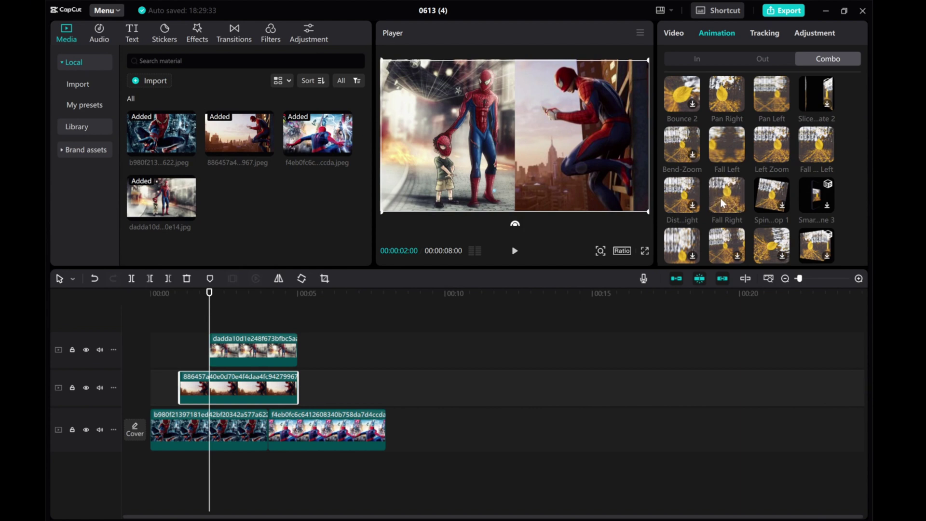
left_click(723, 195)
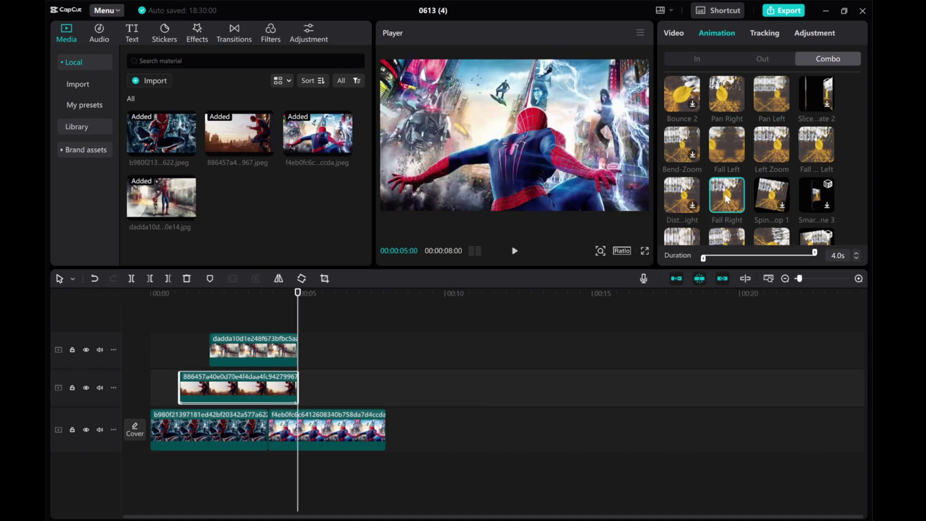
Apply the Fall Left combo animation to the top-layer boy image.
left_click(256, 351)
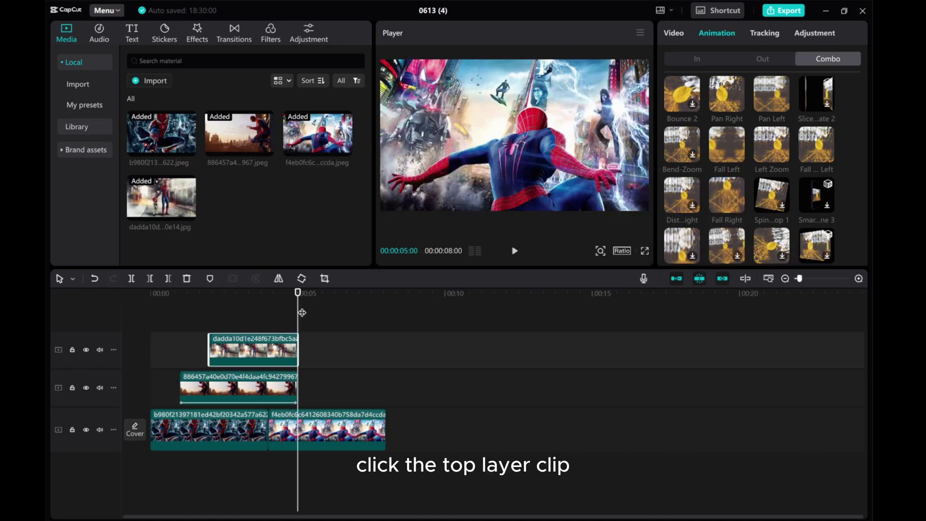
left_click_drag(302, 312, 242, 311)
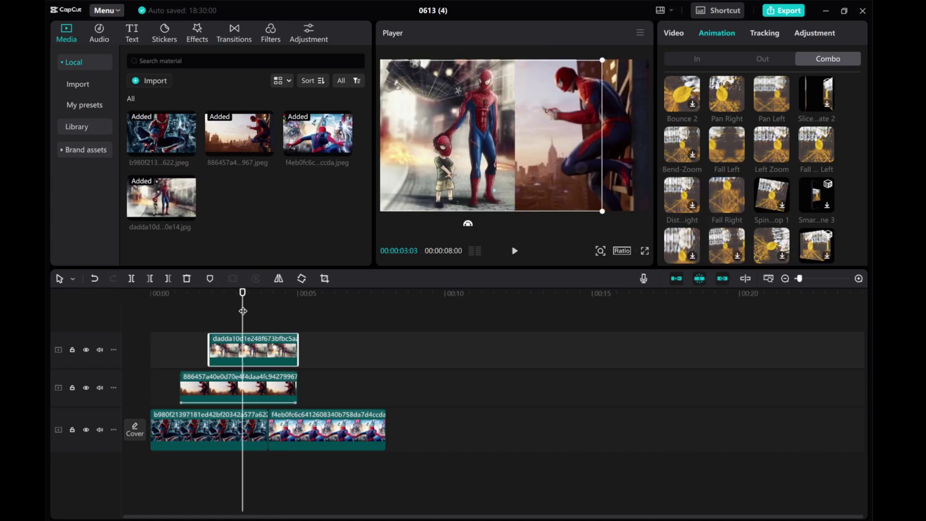
left_click(730, 153)
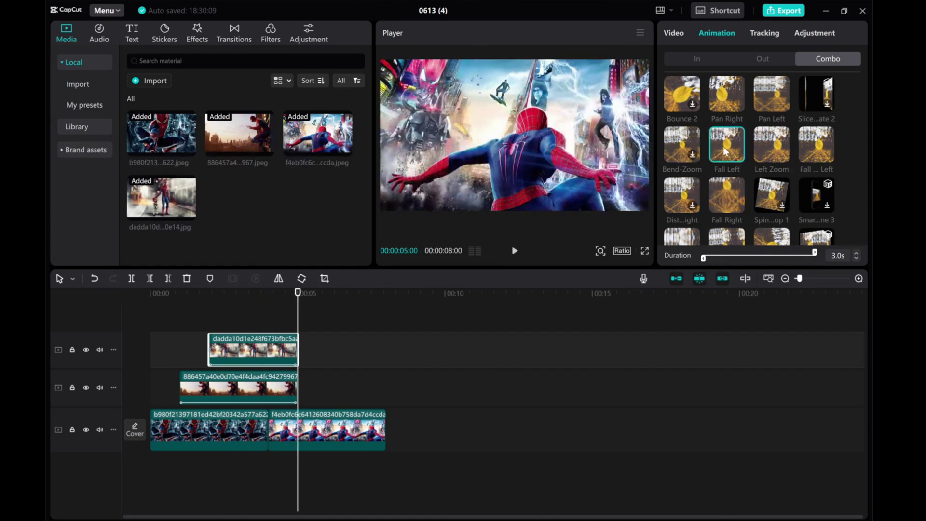
Give the second main-track Spider-Man image the Bounce 1 combo animation.
left_click(309, 431)
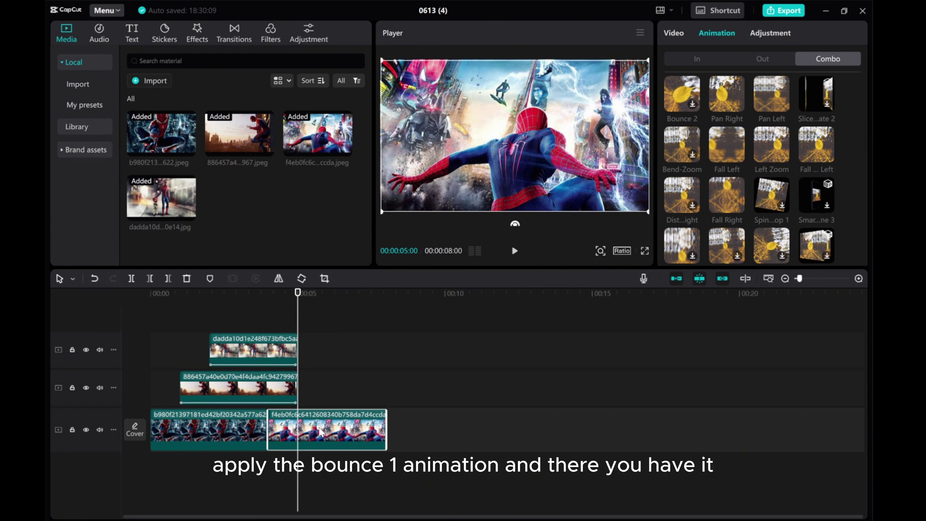
scroll(730, 115, "up", 5)
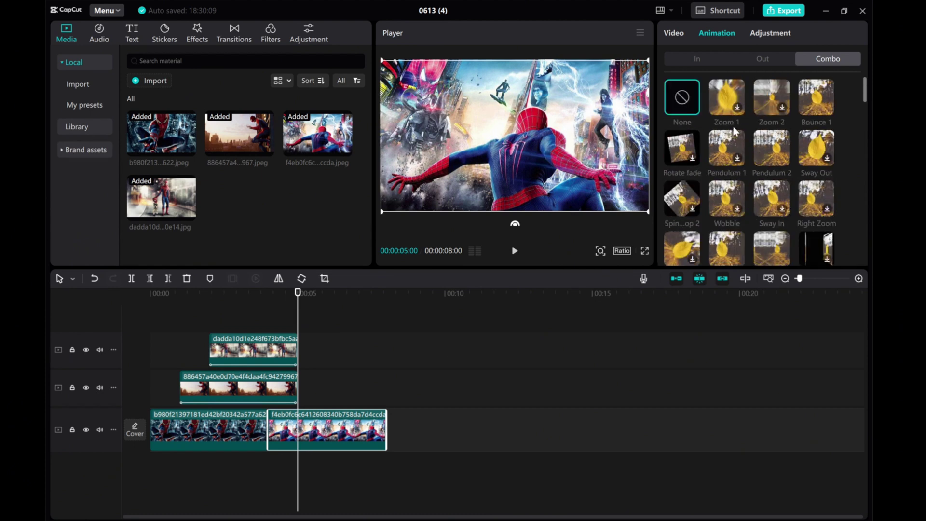
left_click(816, 99)
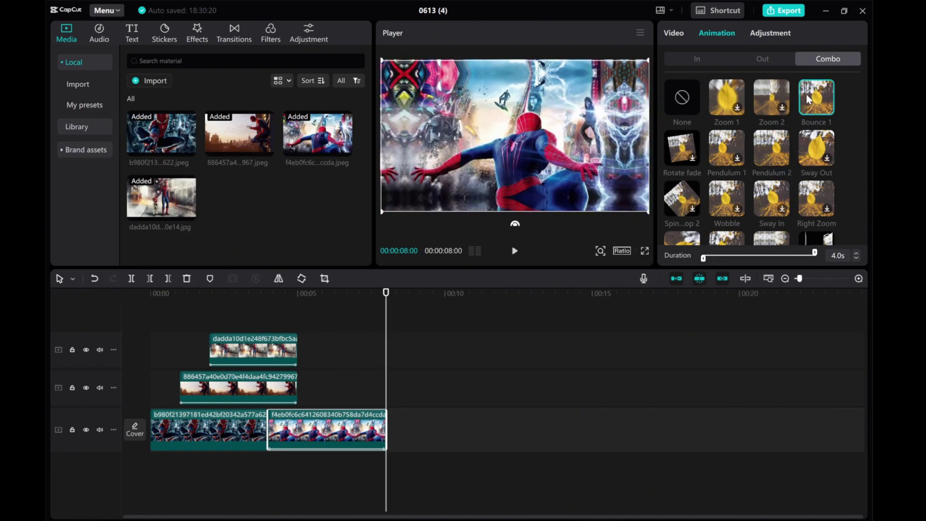
left_click_drag(386, 325, 140, 311)
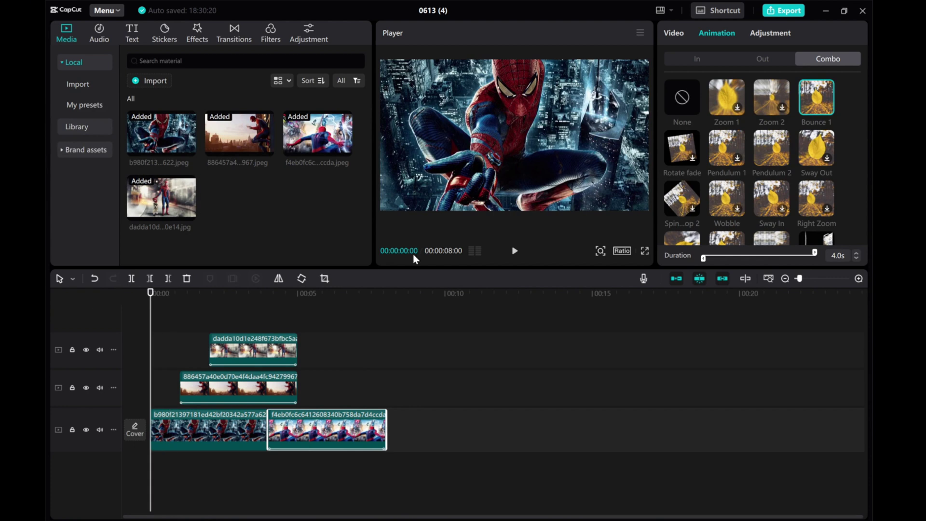
Preview the edit, merge all clips into Compound clip1, and play it back.
left_click(193, 336)
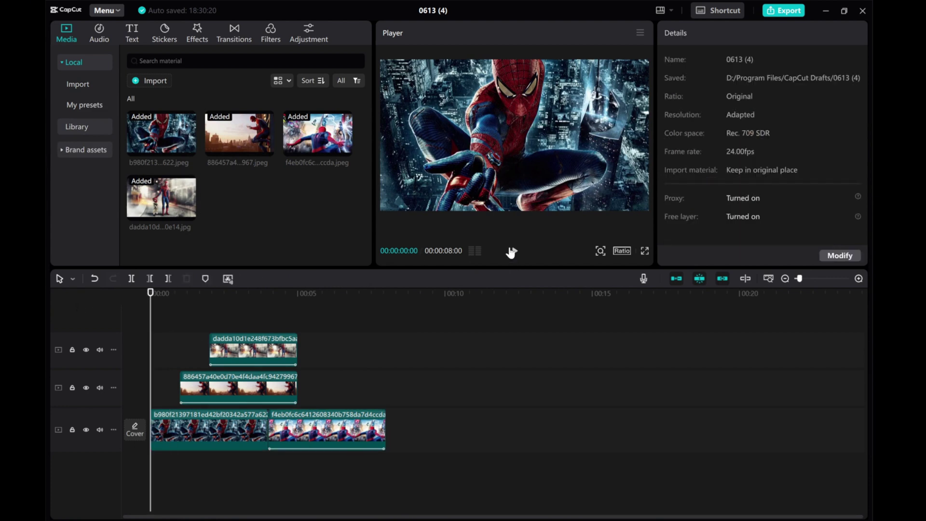
left_click(511, 251)
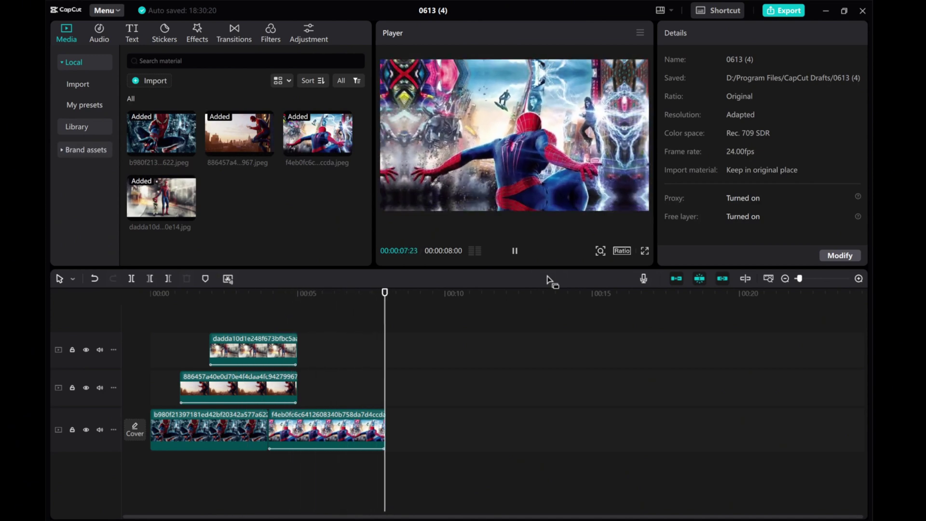
left_click_drag(417, 453, 166, 329)
right_click(265, 351)
left_click(296, 315)
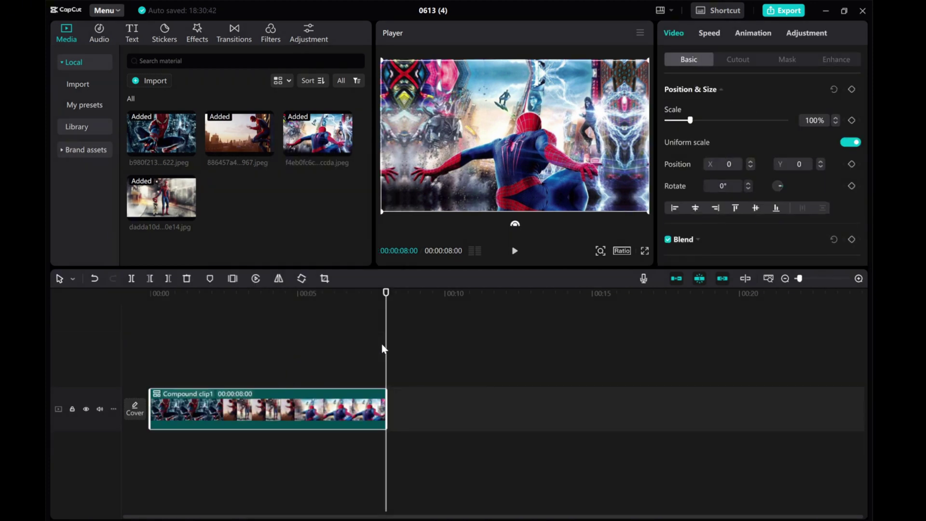
key("Home")
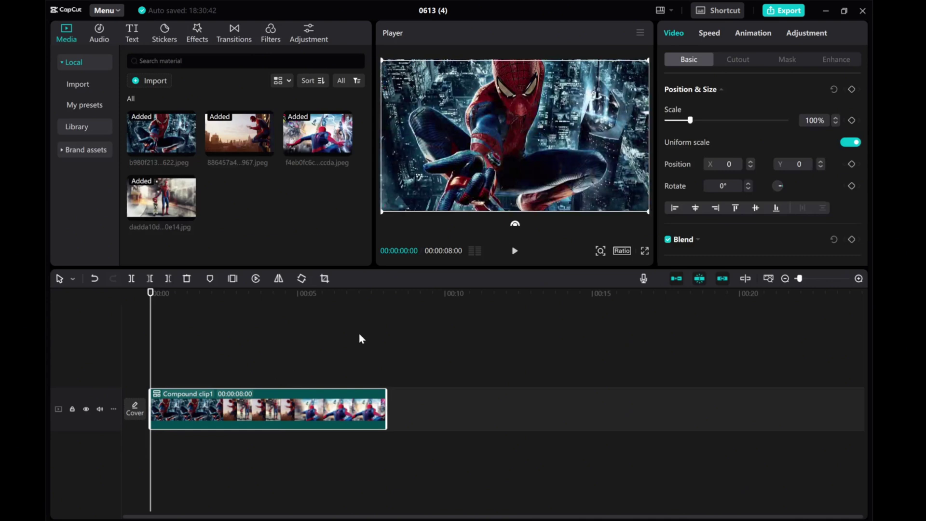
left_click(514, 250)
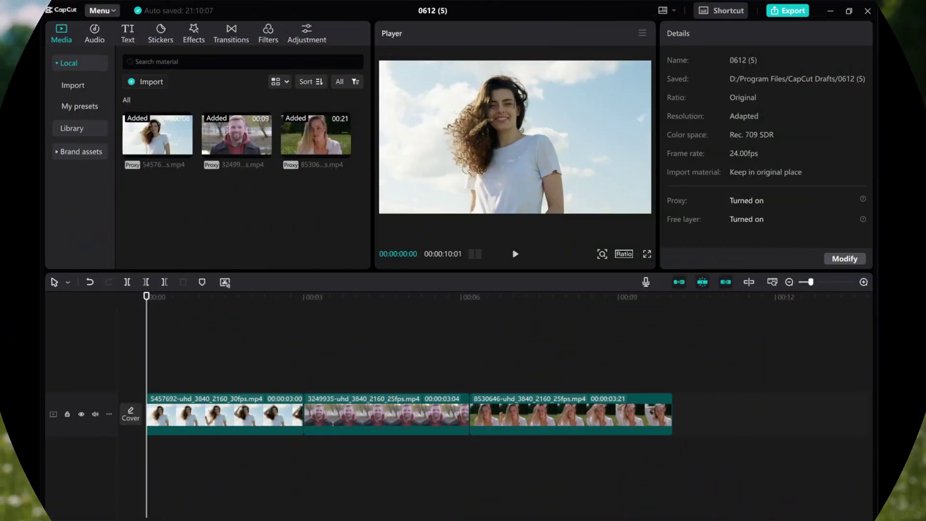
Move the playhead to 00:00:04:00, one second into the man's clip.
left_click_drag(148, 383, 303, 389)
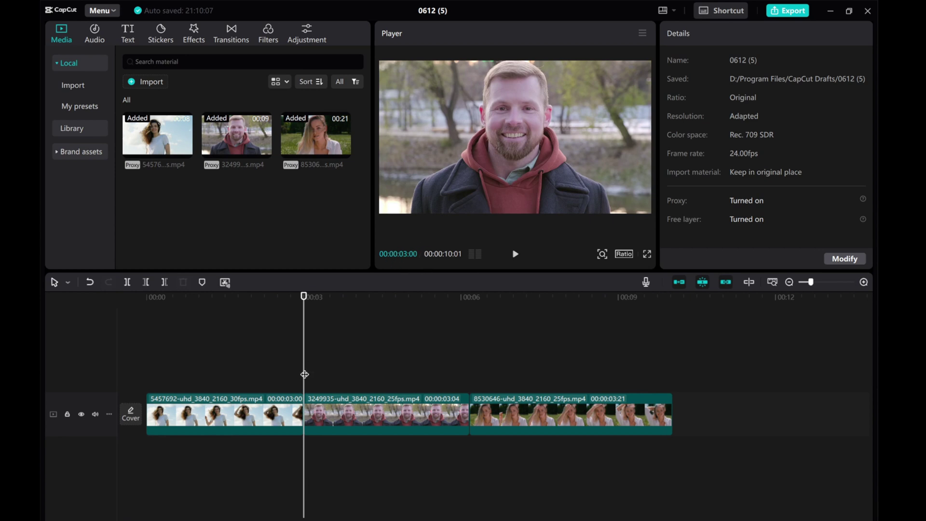
left_click_drag(304, 373, 356, 369)
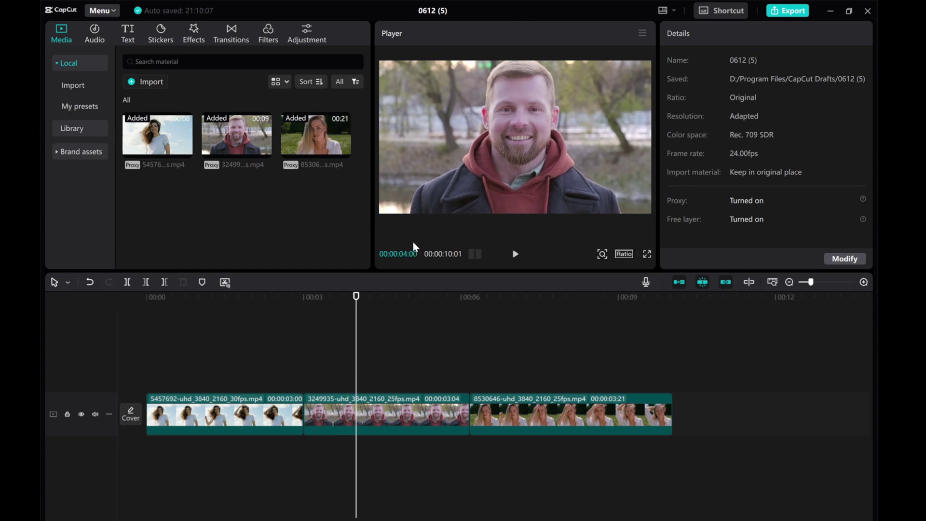
Split the man's clip at 00:00:04:00, lift its first second over the first clip's end, and auto-cut the background.
left_click(124, 282)
left_click_drag(332, 410, 282, 379)
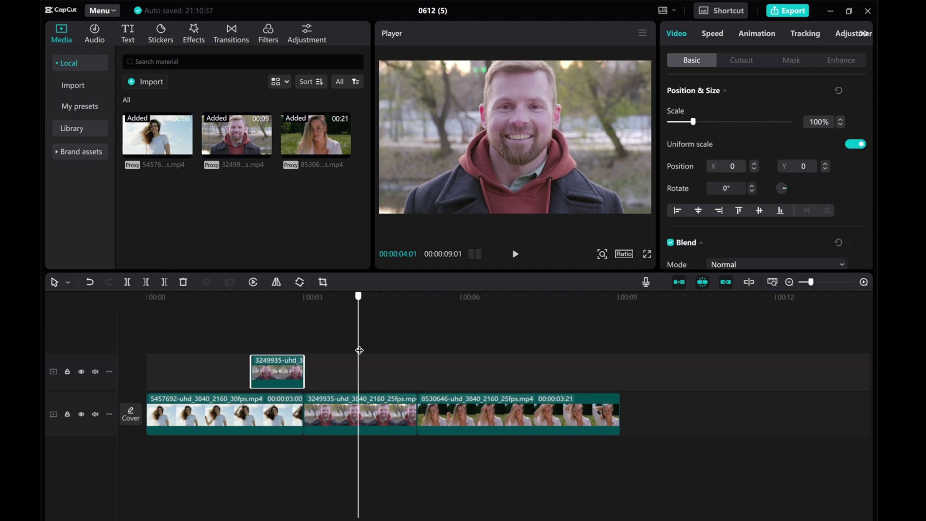
left_click_drag(357, 351, 262, 355)
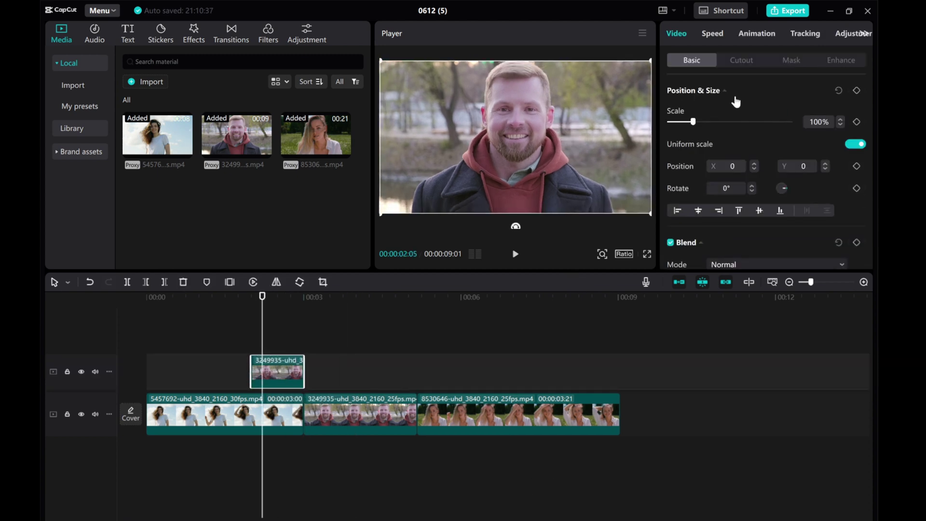
left_click(742, 60)
left_click(671, 91)
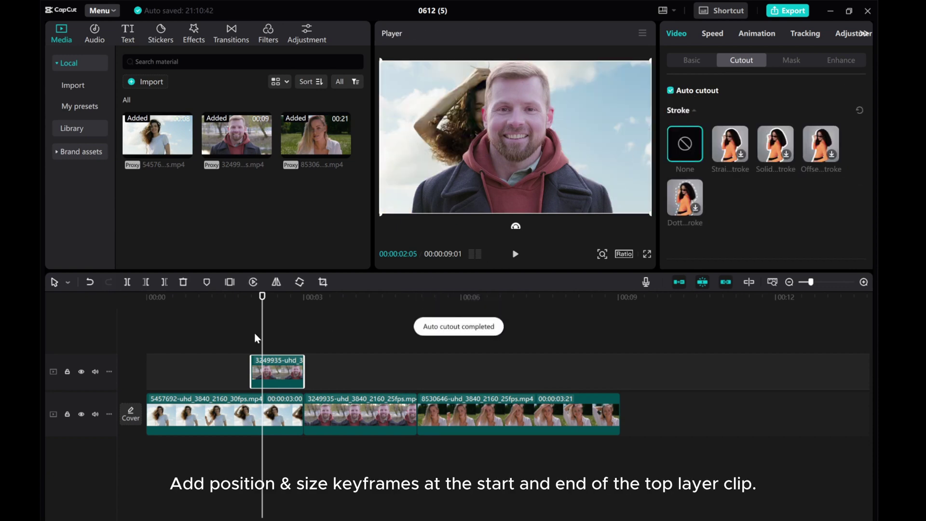
Keyframe the cutout man's position at 00:00:02:23 and at 00:00:02:00, starting below the frame at Y -2160.
left_click_drag(260, 338, 251, 338)
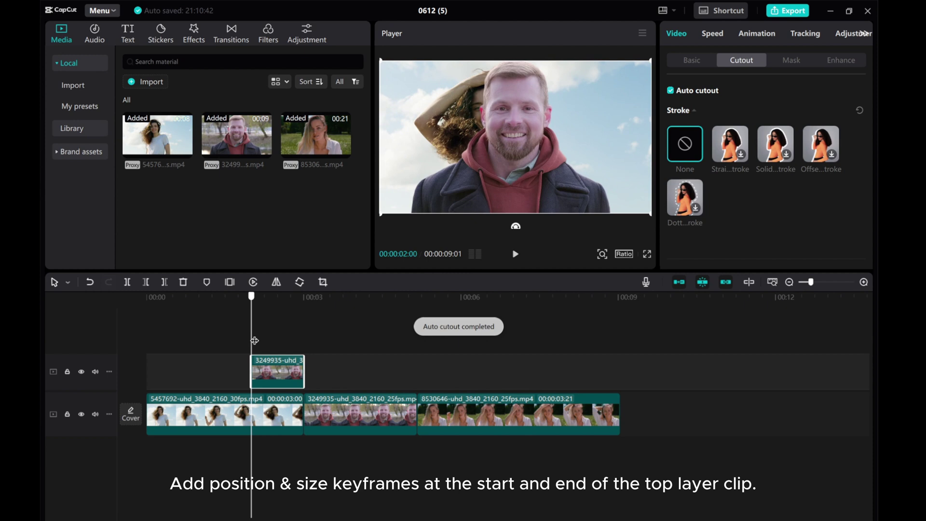
left_click(691, 60)
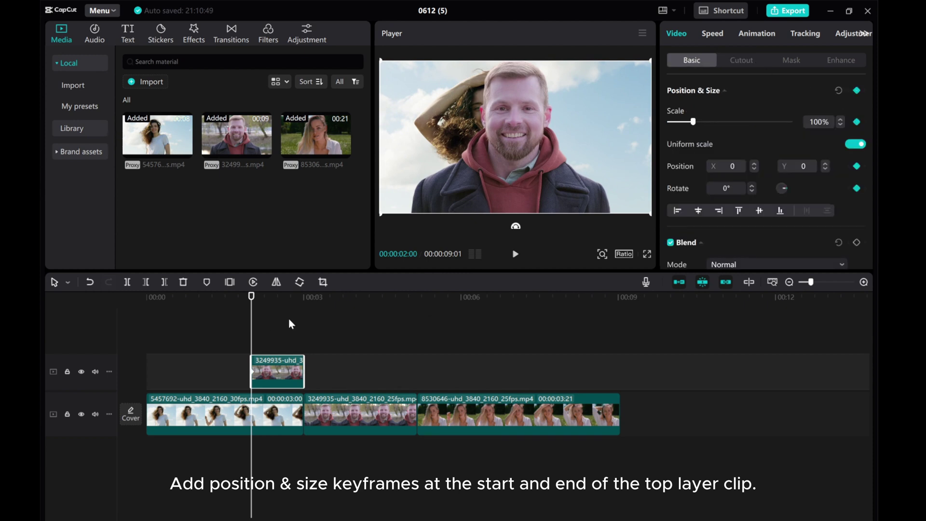
left_click_drag(252, 338, 301, 338)
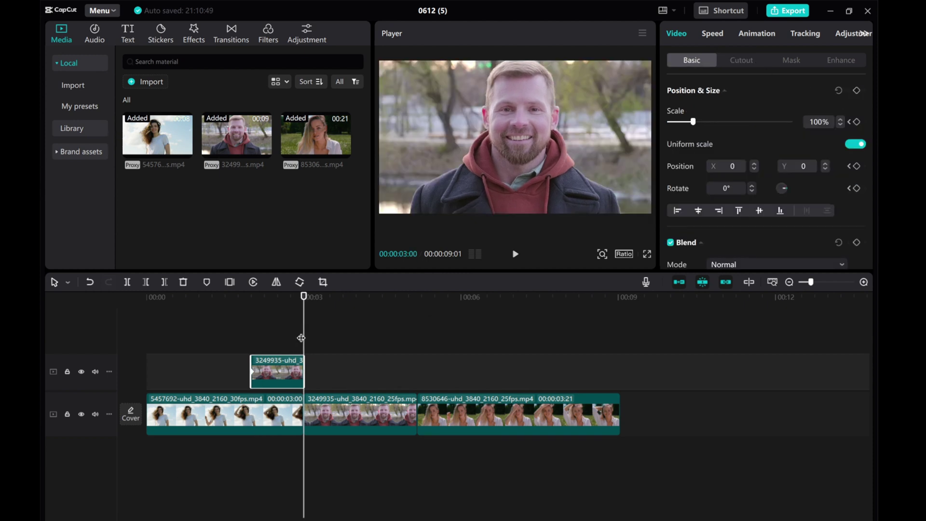
left_click(301, 338)
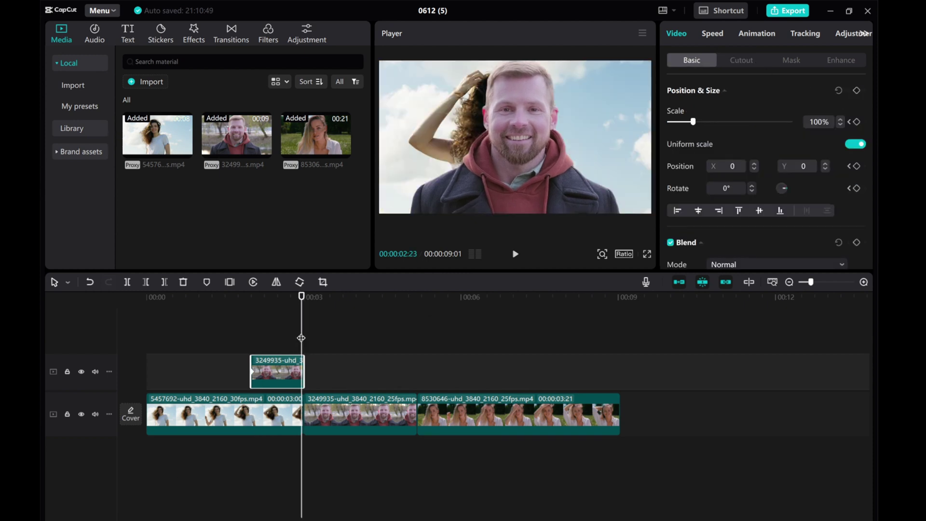
left_click(855, 91)
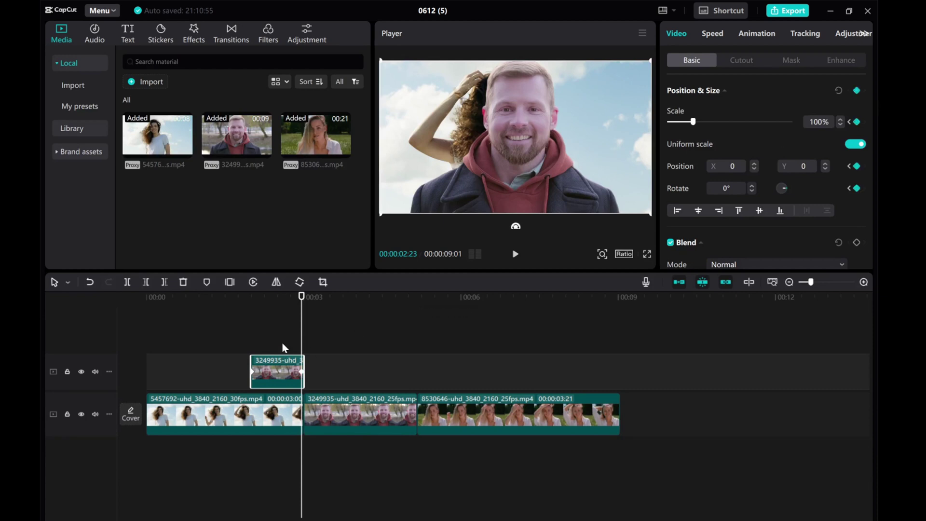
left_click_drag(301, 337, 252, 348)
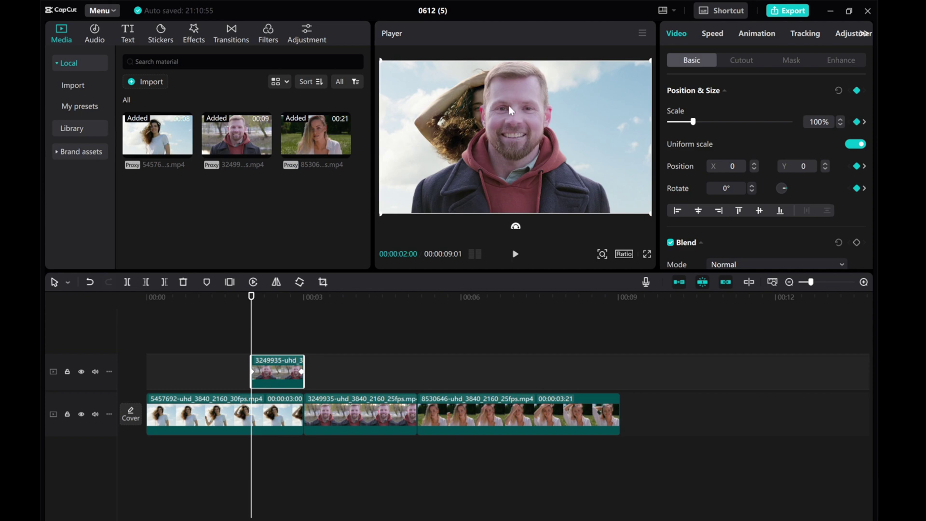
left_click_drag(517, 138, 506, 256)
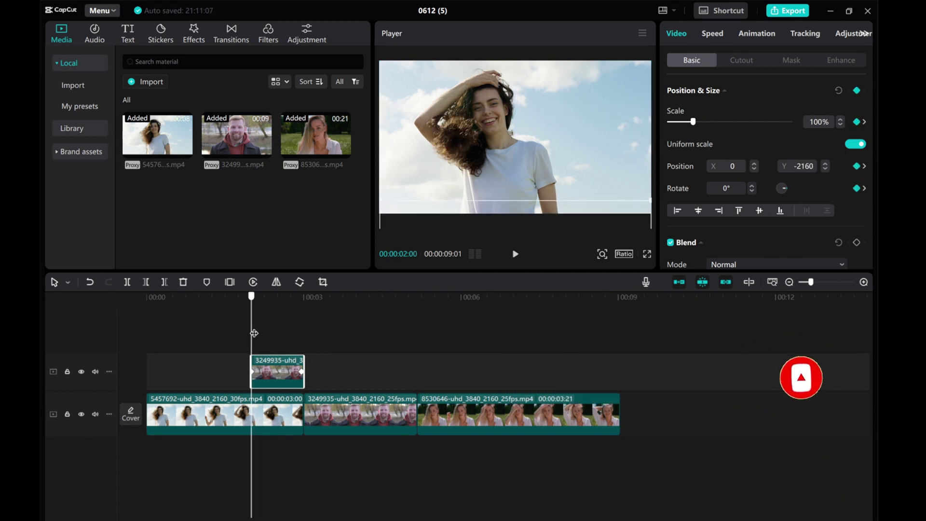
Keyframe the woman's clip opacity from 100% at 00:00:02:00 down to 50% at 00:00:02:23.
left_click(236, 417)
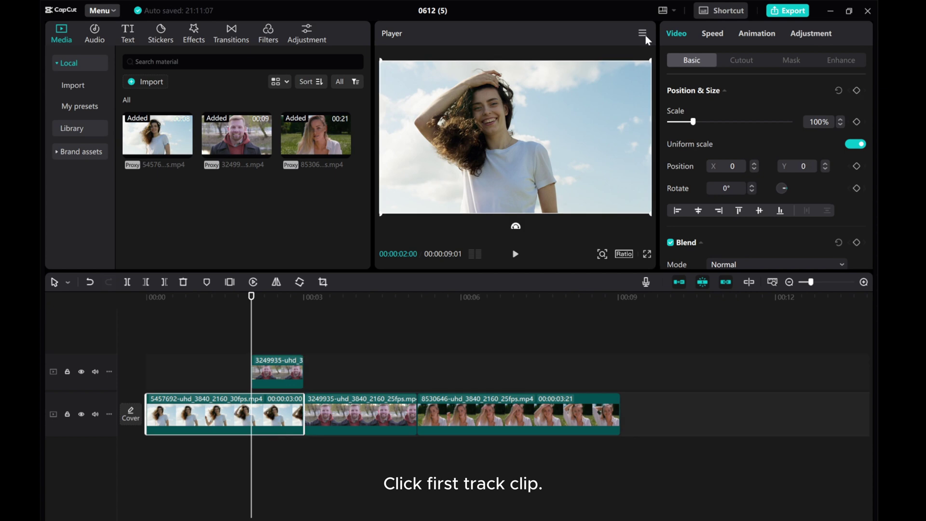
scroll(742, 199, "down", 3)
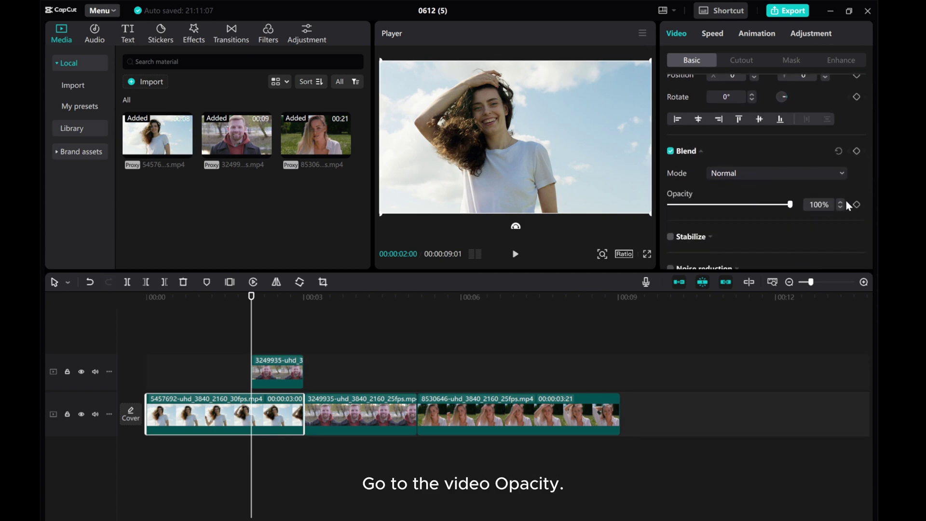
left_click(857, 204)
left_click_drag(252, 341, 301, 340)
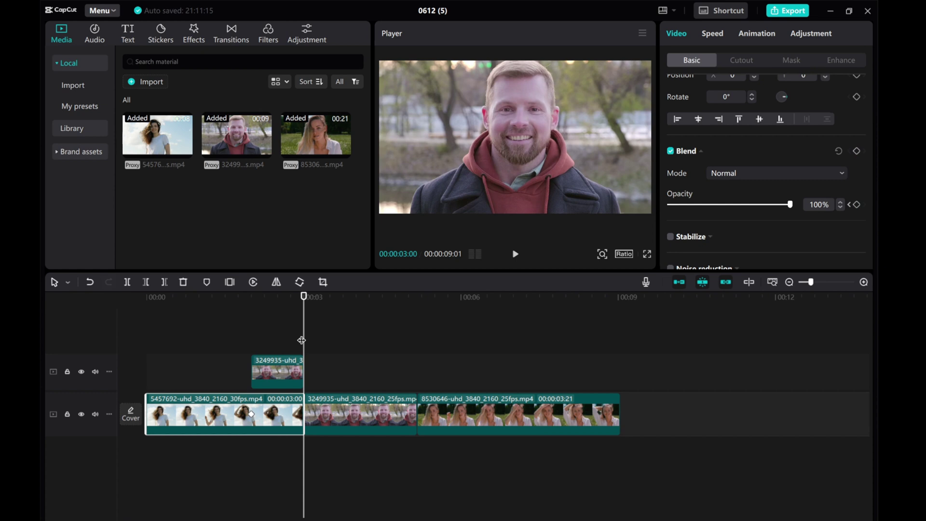
left_click(302, 340)
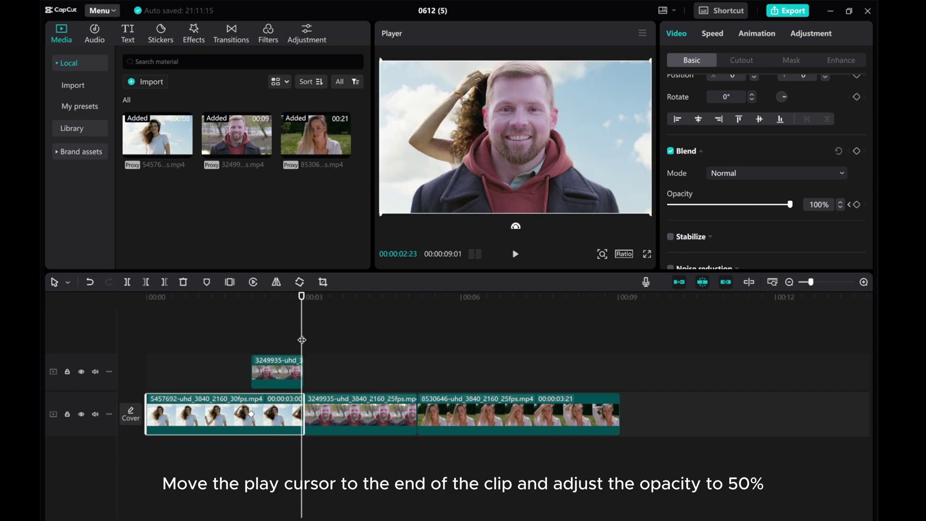
left_click_drag(788, 204, 730, 210)
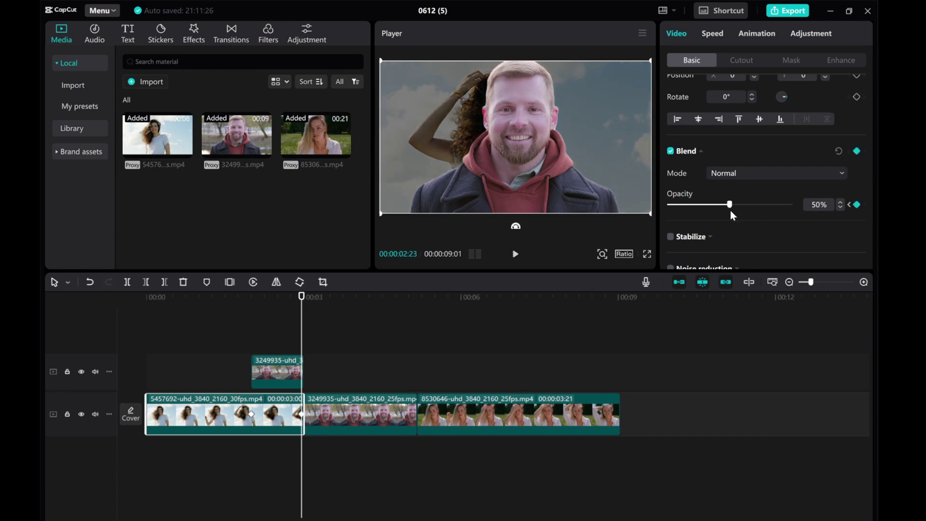
key("Down")
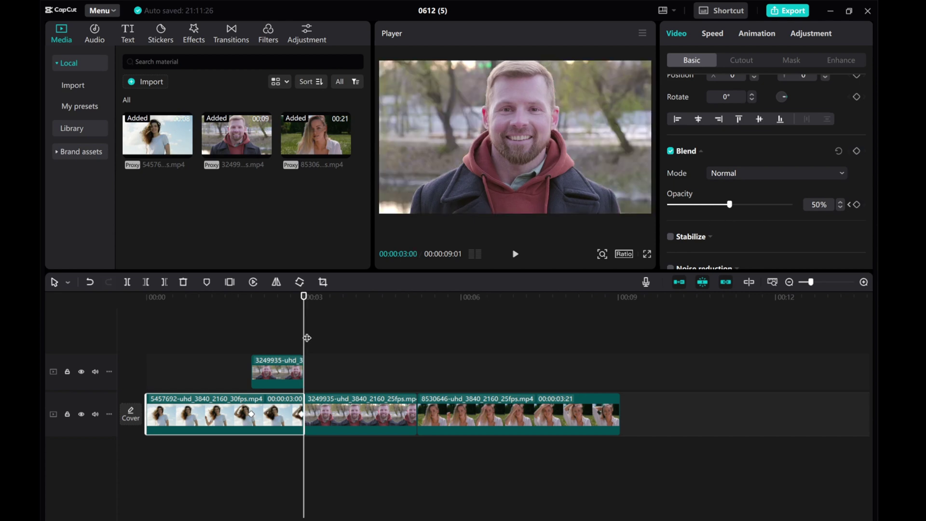
left_click_drag(303, 328, 241, 337)
Review the first transition, then keyframe the cutout woman overlay to start below the frame.
left_click(514, 256)
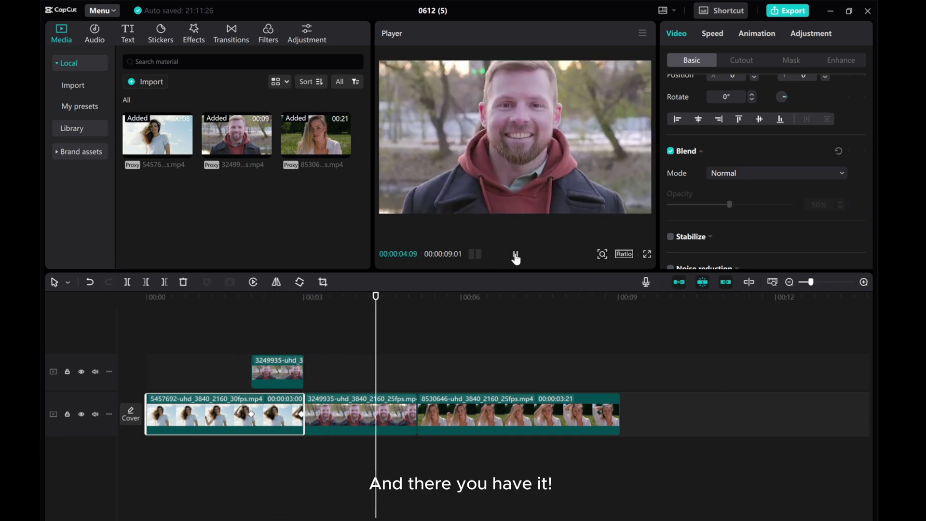
left_click(514, 258)
left_click_drag(378, 335, 462, 339)
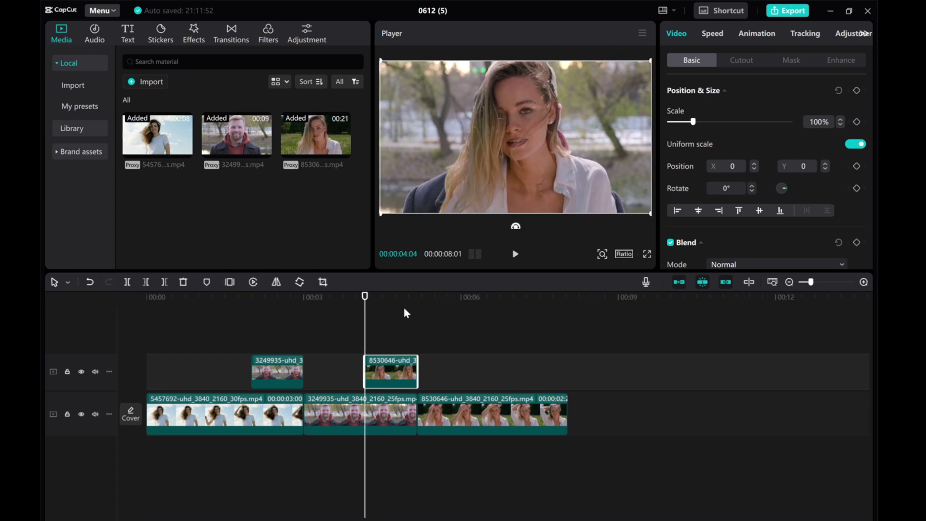
left_click(857, 90)
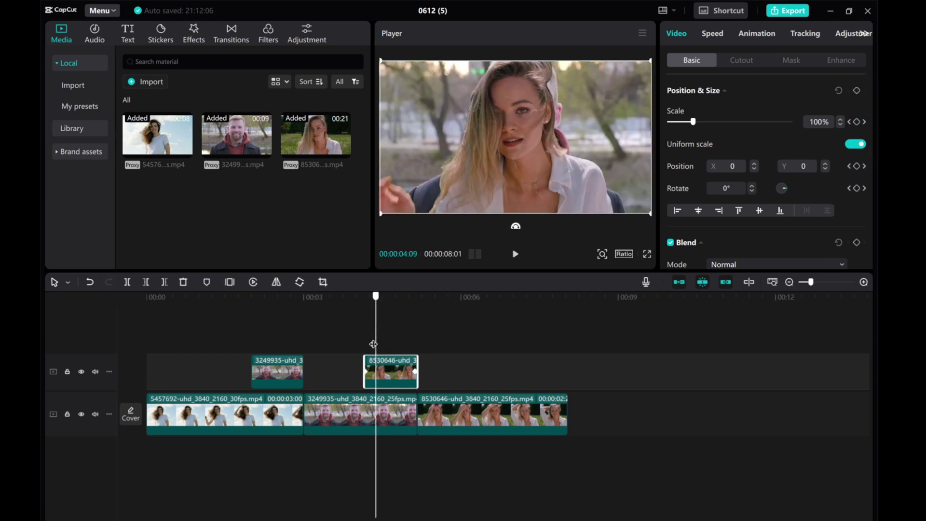
left_click_drag(528, 111, 499, 290)
Keyframe the man's clip opacity down to 50% at its end.
left_click_drag(366, 337, 374, 337)
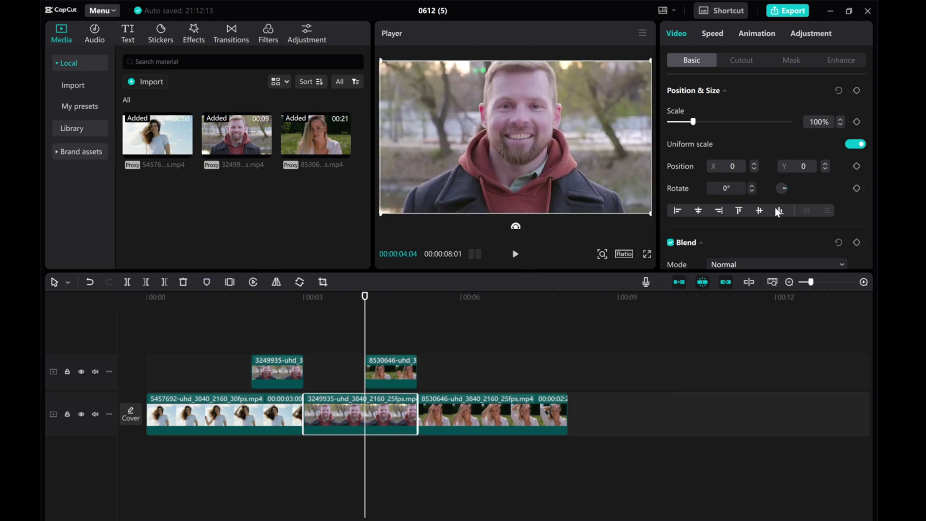
scroll(854, 152, "down", 3)
left_click_drag(366, 337, 405, 337)
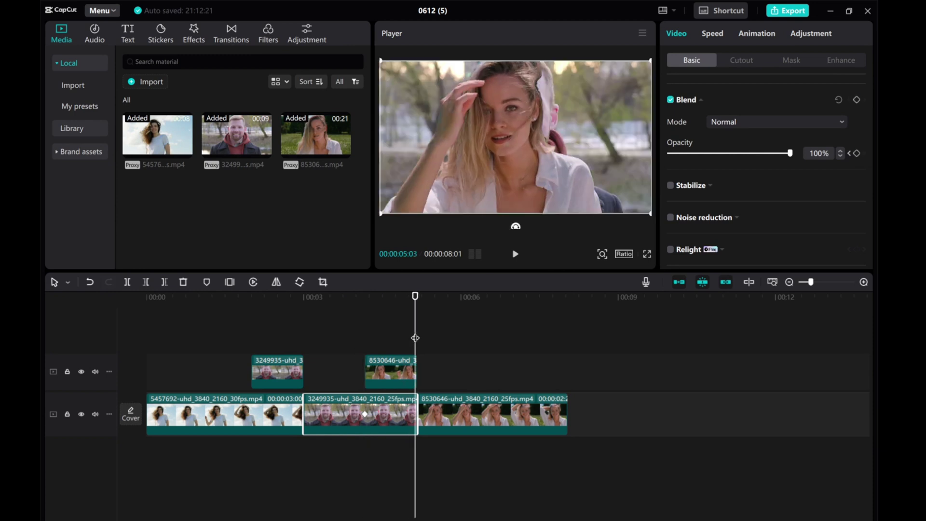
left_click_drag(789, 153, 730, 153)
Play back the second transition, then the whole sequence from the start.
left_click_drag(413, 346, 357, 347)
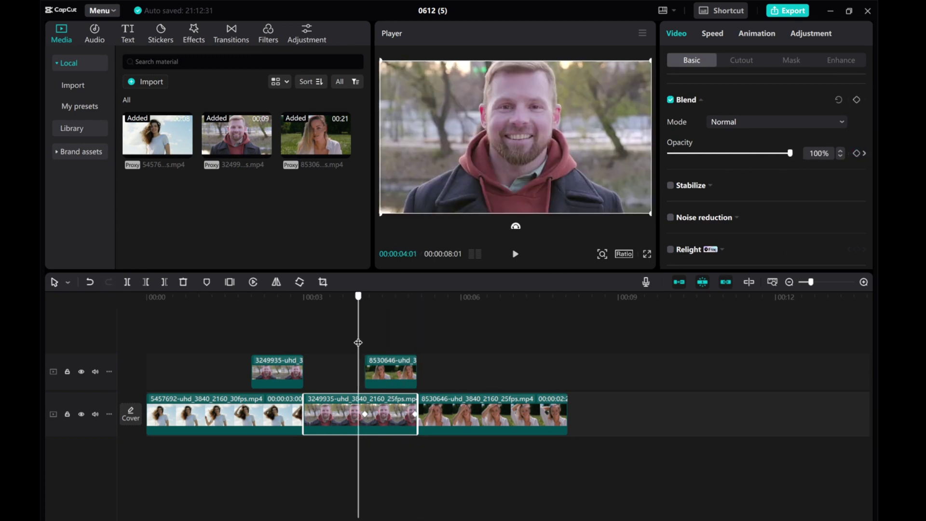
left_click(514, 254)
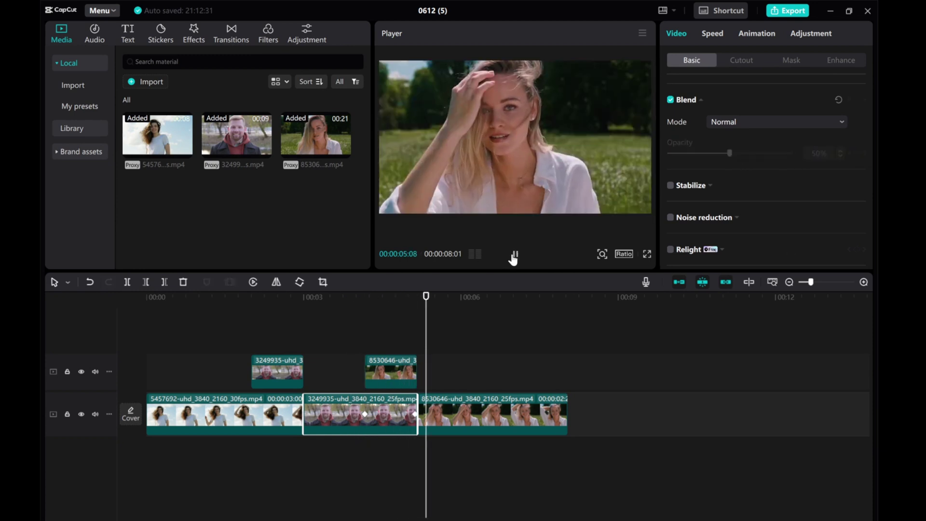
left_click(514, 255)
left_click_drag(459, 319, 220, 325)
left_click(514, 254)
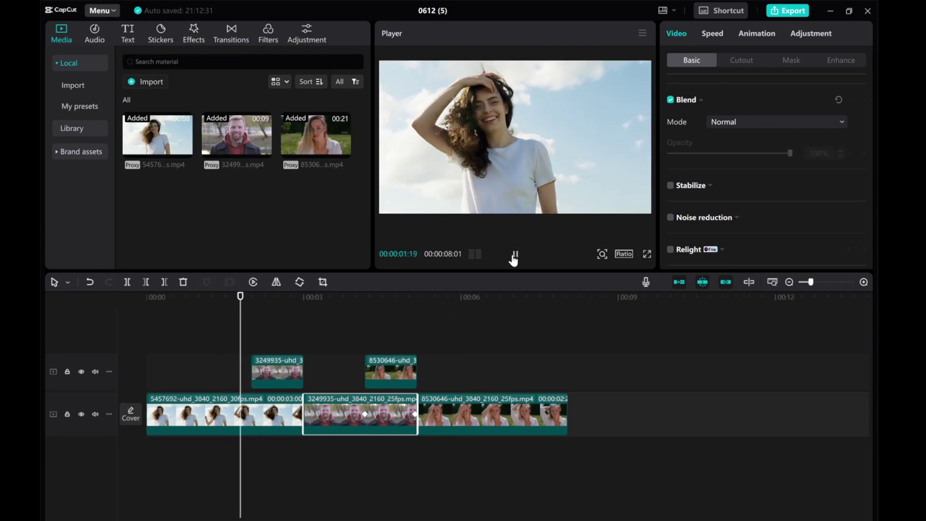